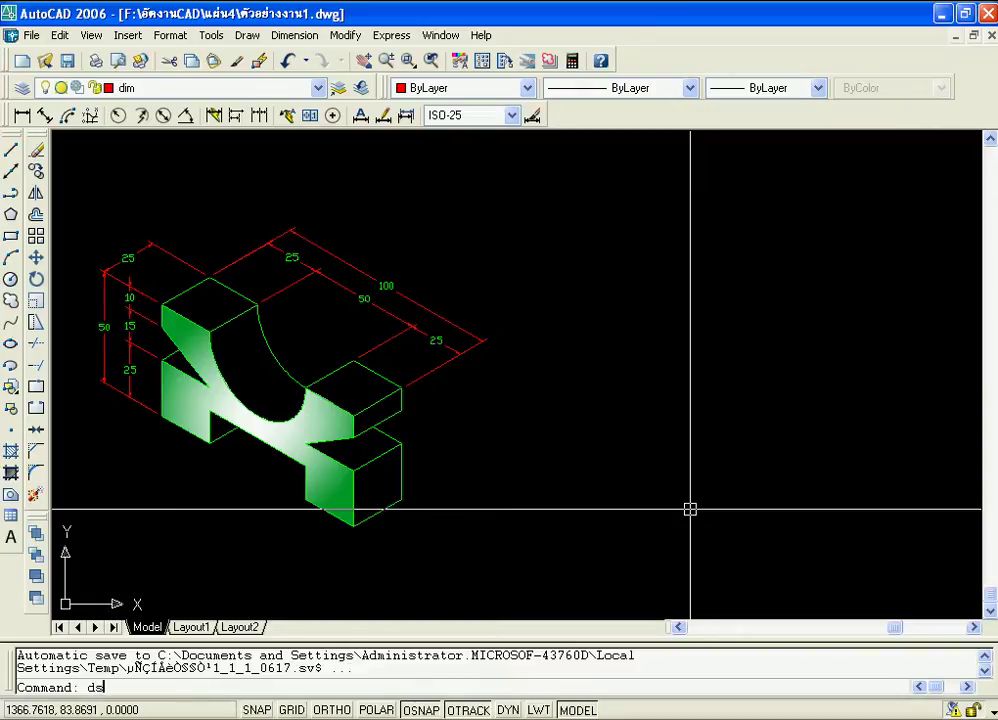
# Turn on isometric snap in Drafting Settings and make the yellow layer 0.20 current.
pyautogui.press('Return')
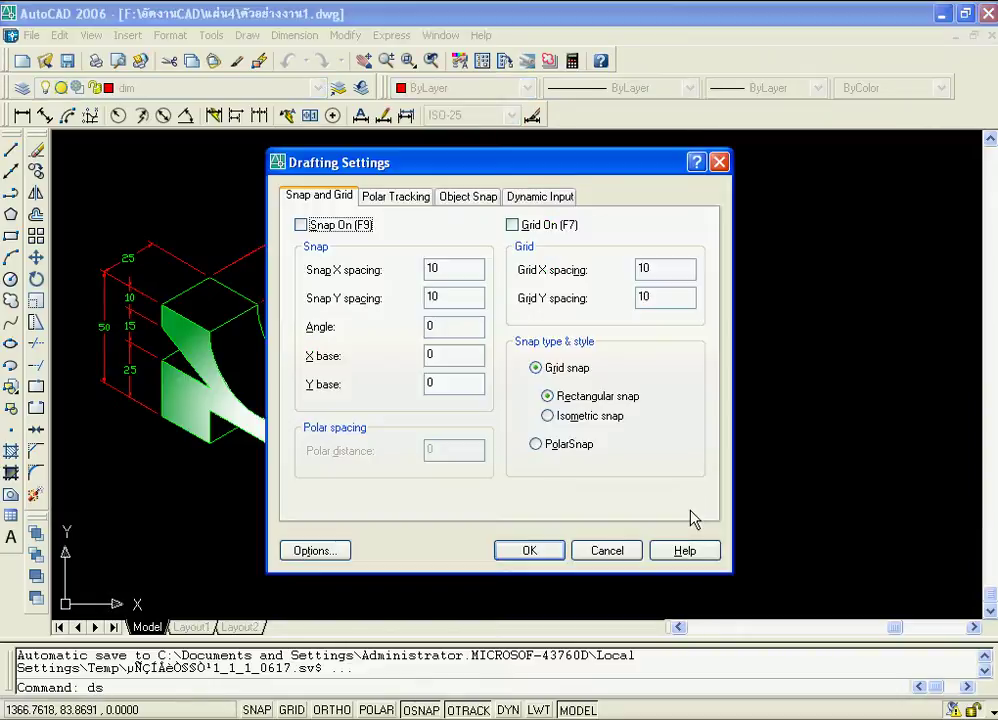
pyautogui.click(437, 355)
pyautogui.click(548, 416)
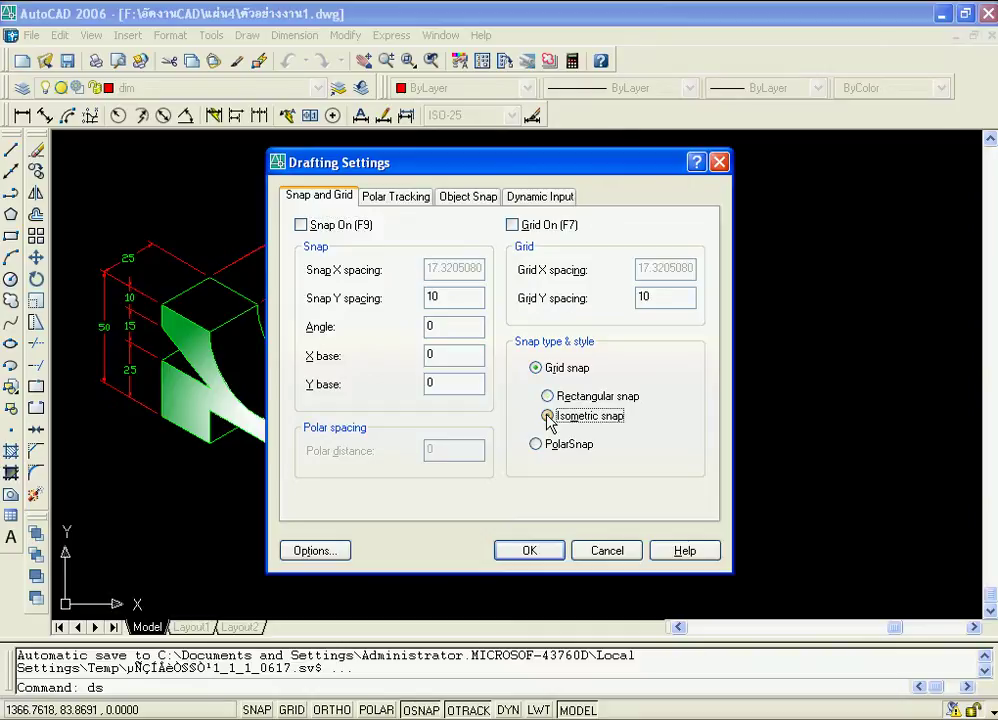
pyautogui.click(528, 553)
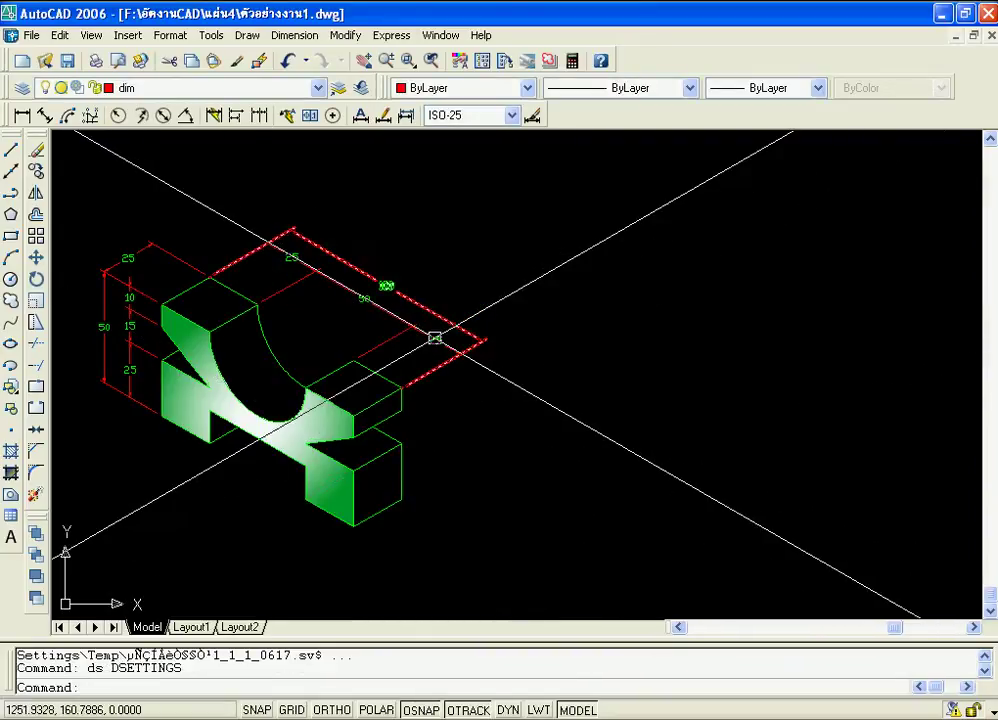
pyautogui.click(224, 90)
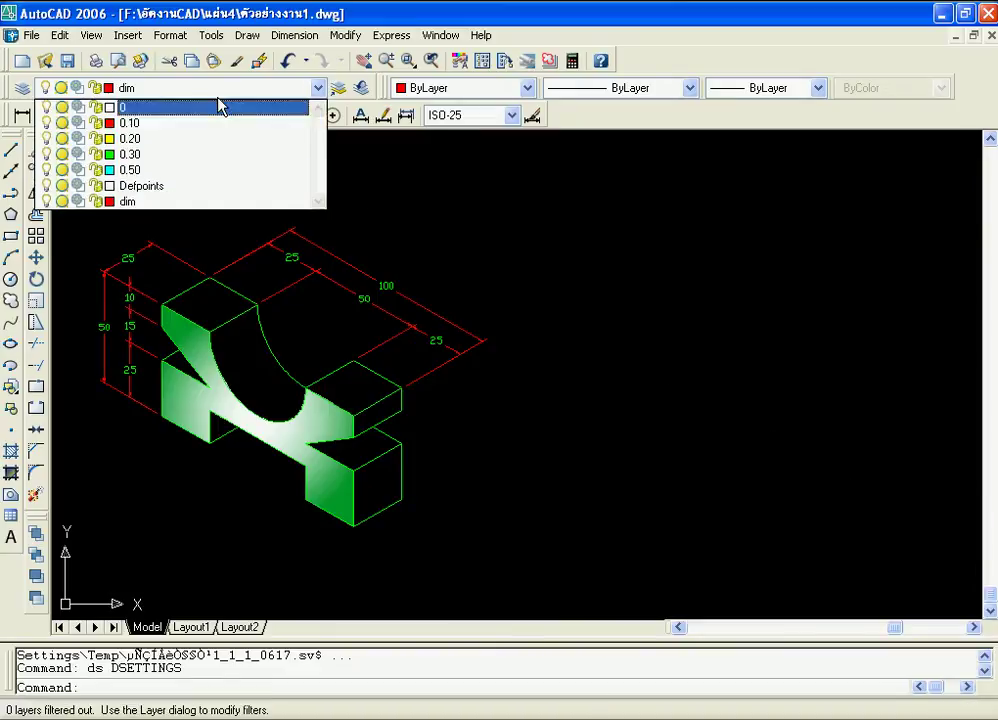
pyautogui.click(178, 139)
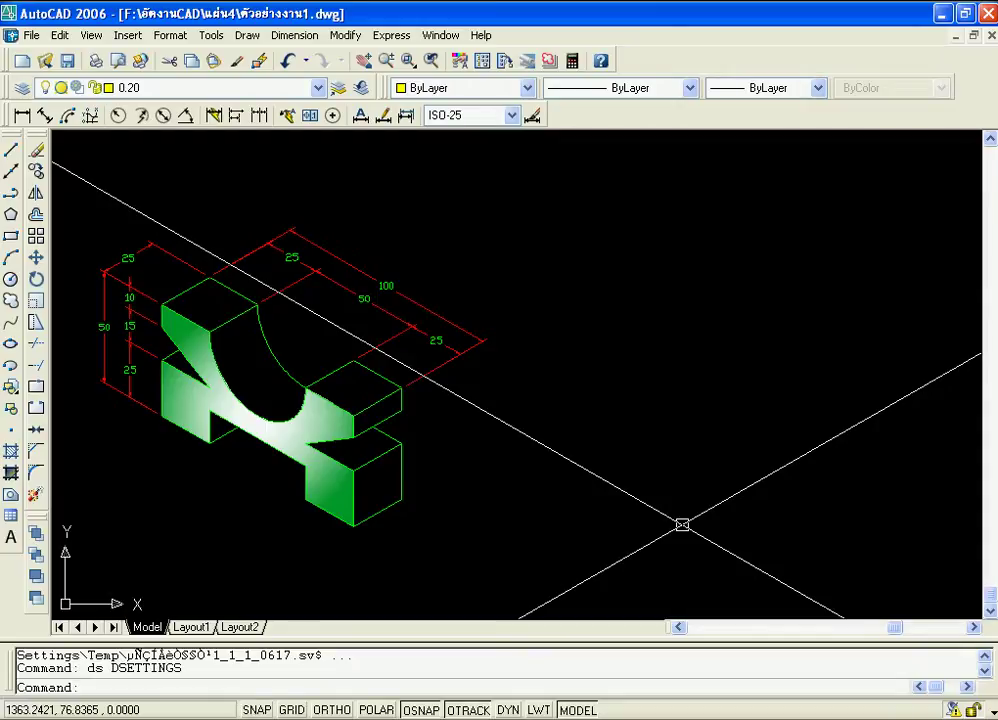
# Draw a closed 25 by 100 isometric polyline rectangle with Ortho on, then select it.
pyautogui.write('p.')
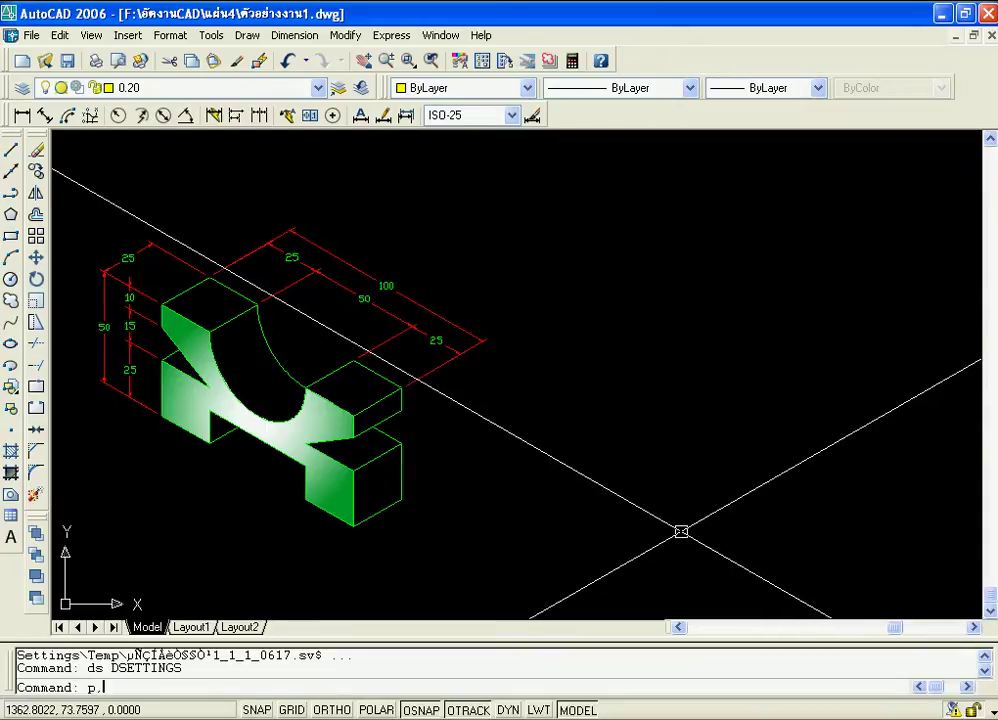
pyautogui.write('l')
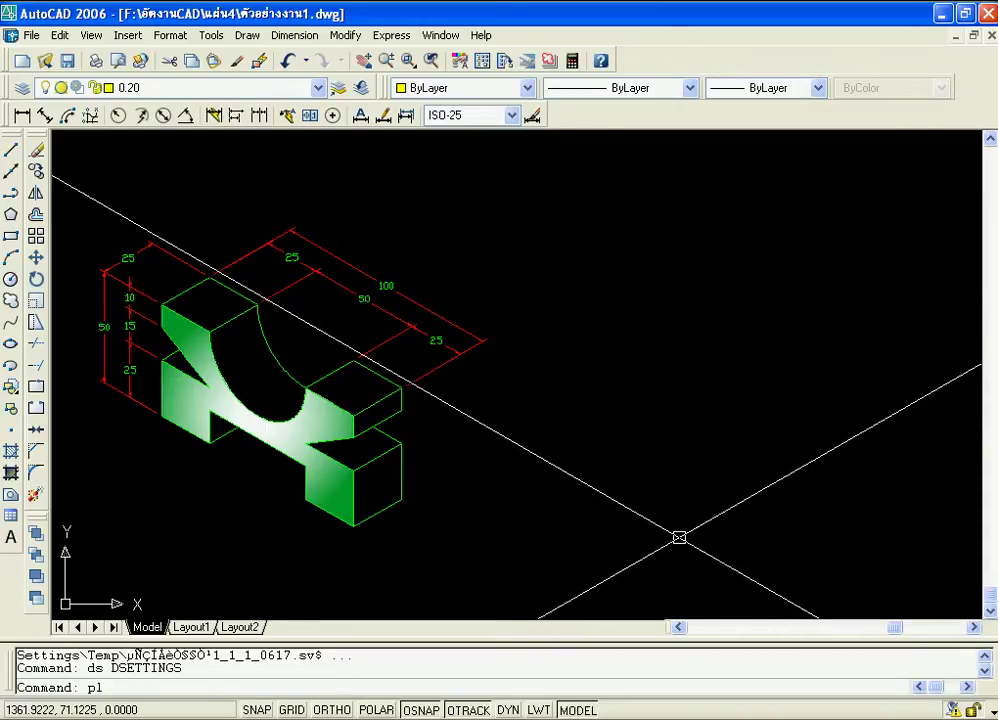
pyautogui.press('Return')
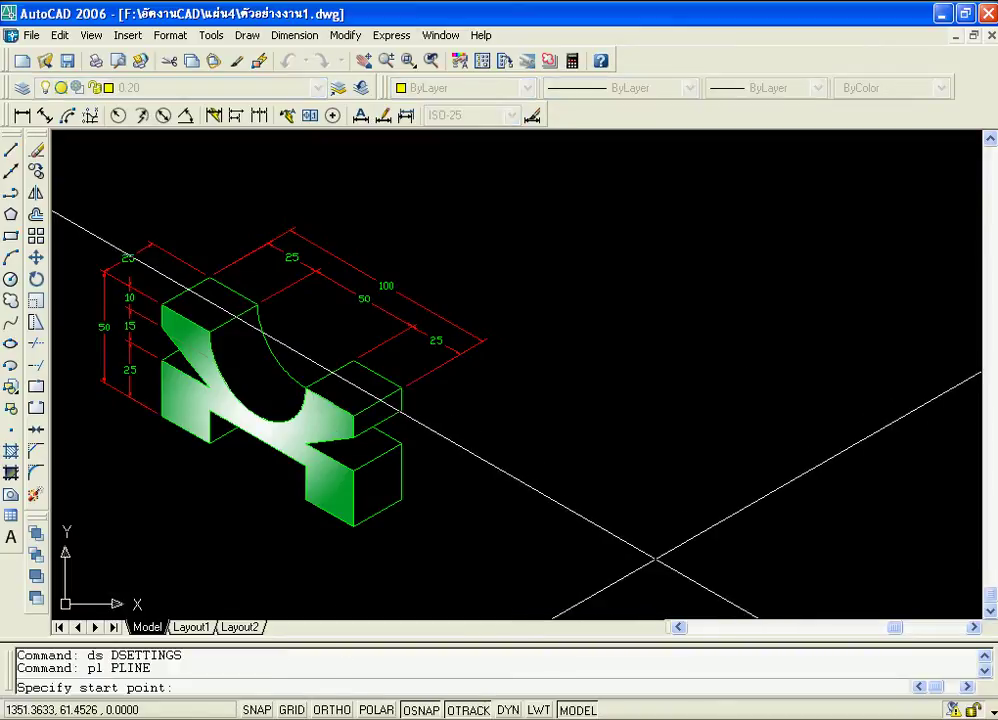
pyautogui.click(748, 551)
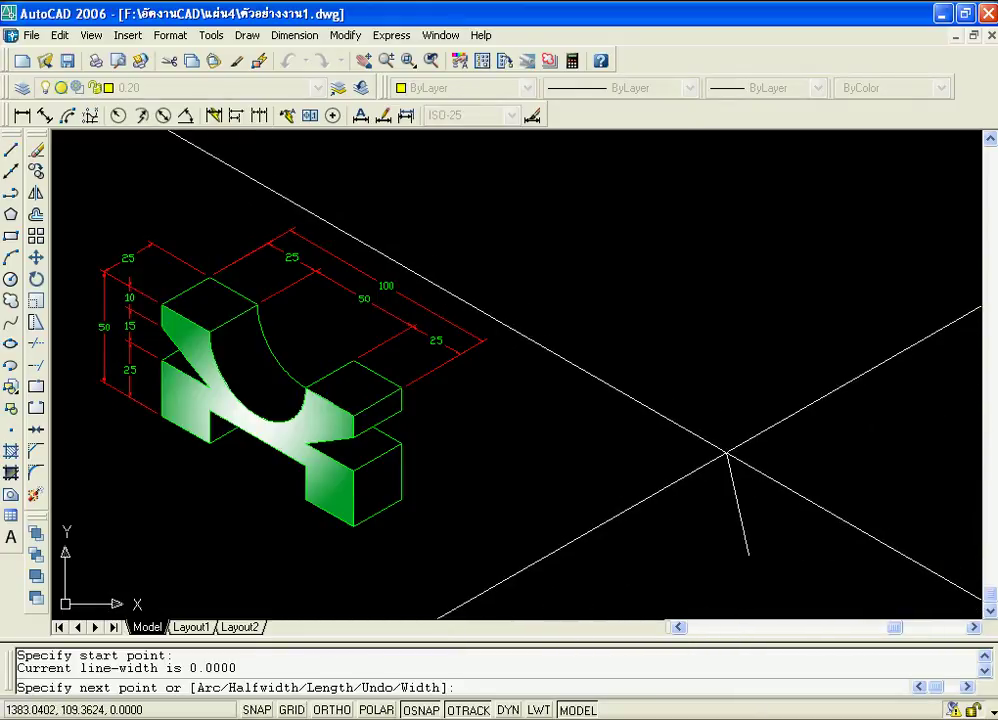
pyautogui.press('F8')
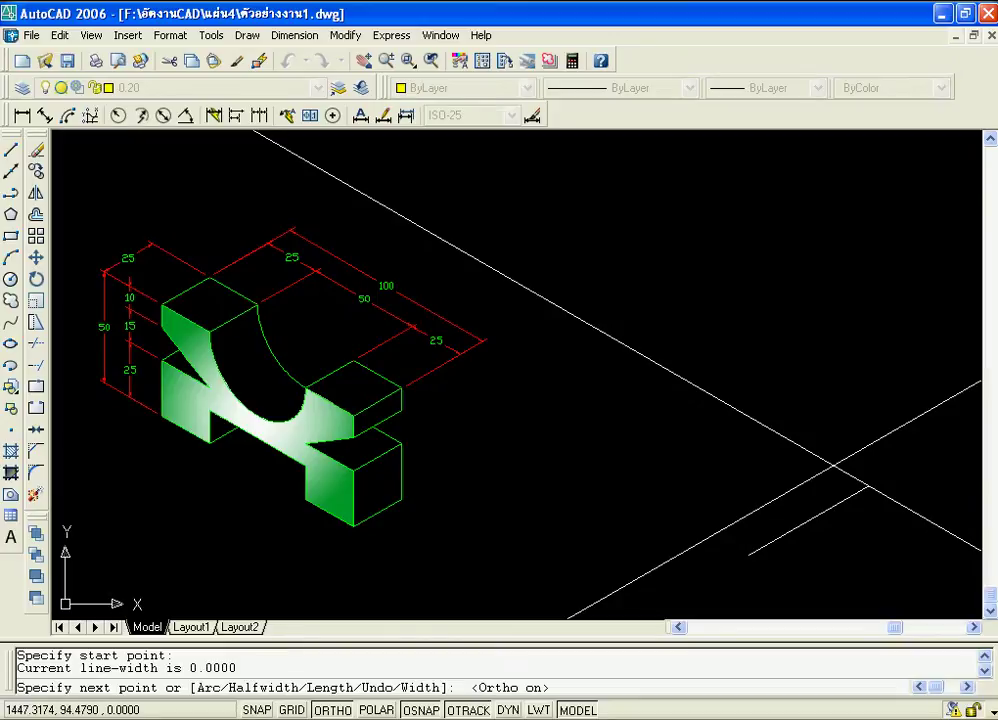
pyautogui.write('25')
pyautogui.press('Return')
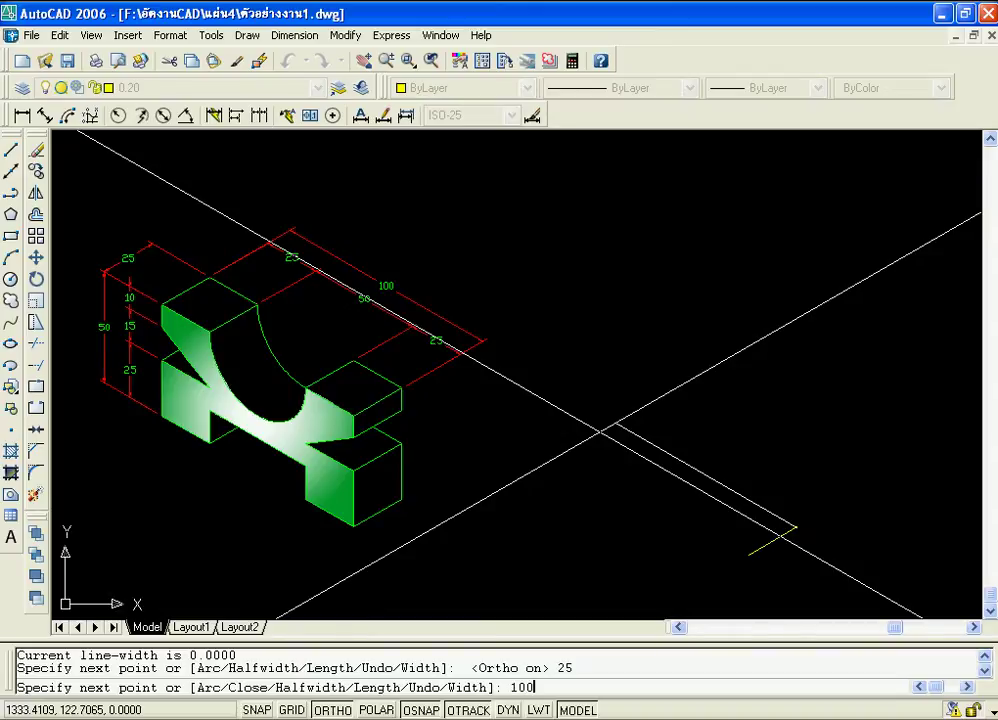
pyautogui.press('Return')
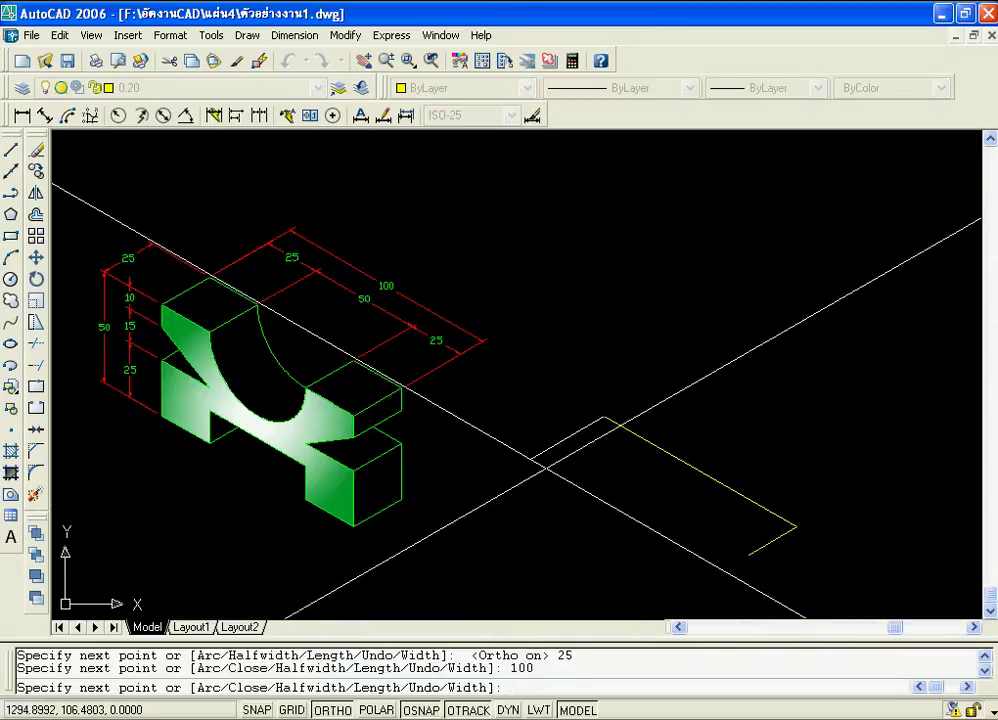
pyautogui.press('Return')
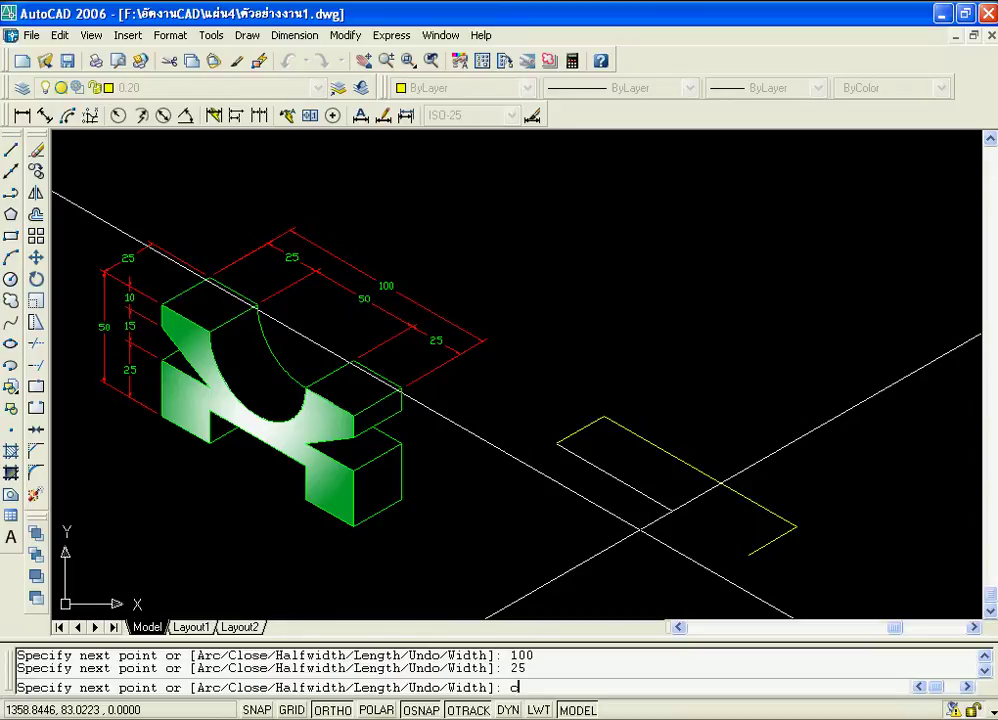
pyautogui.press('Return')
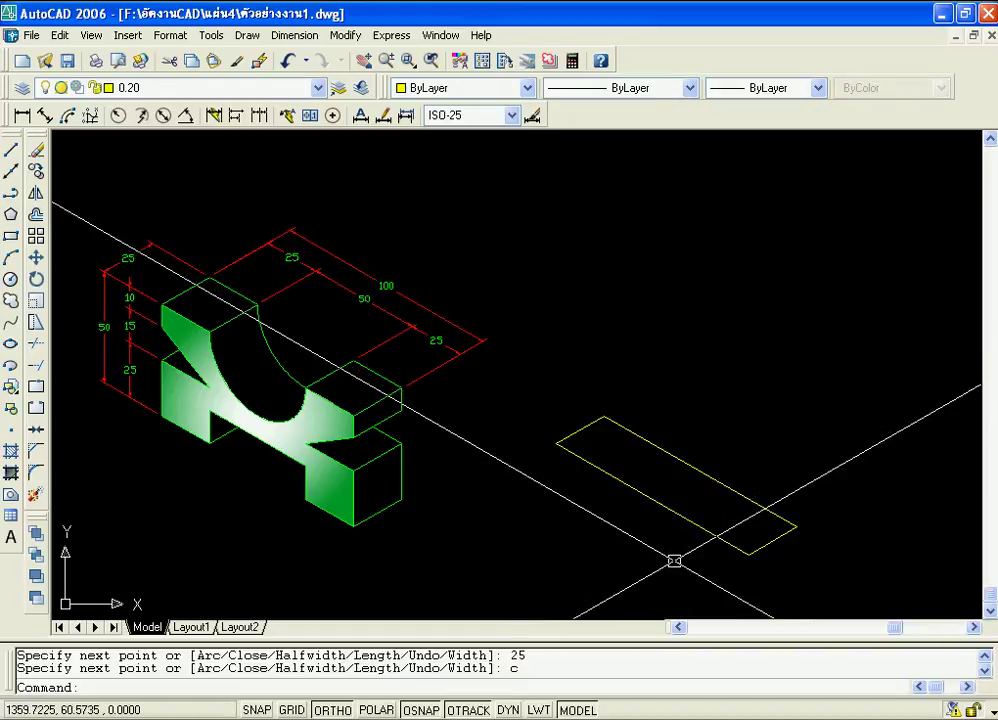
pyautogui.click(690, 524)
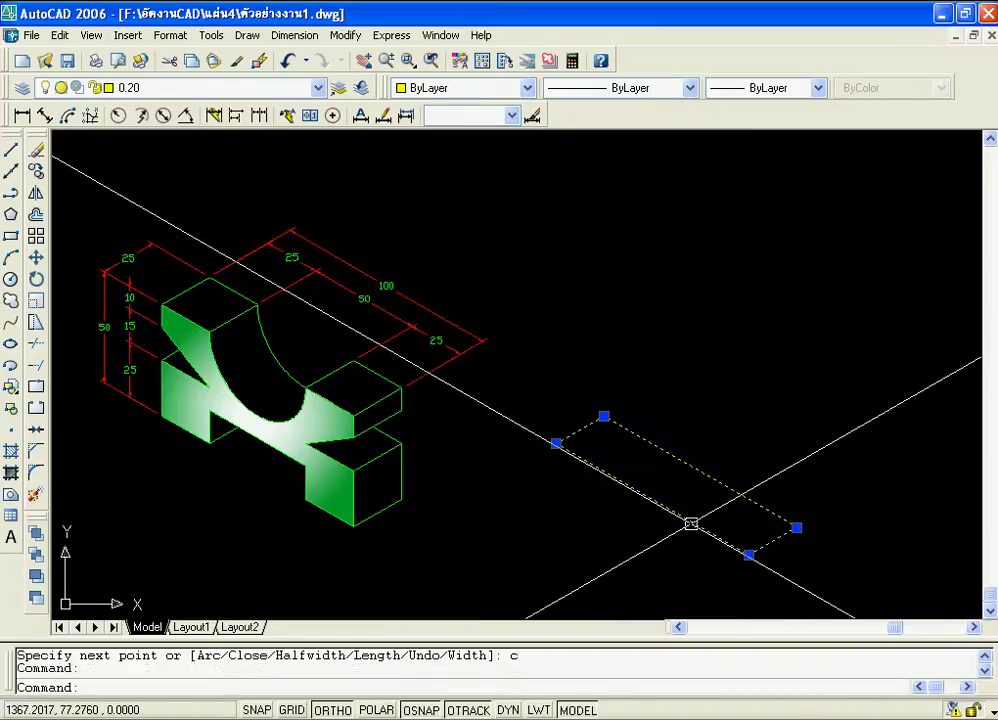
# Copy the rectangle 25 and 50 units straight up on the right isoplane.
pyautogui.write('co')
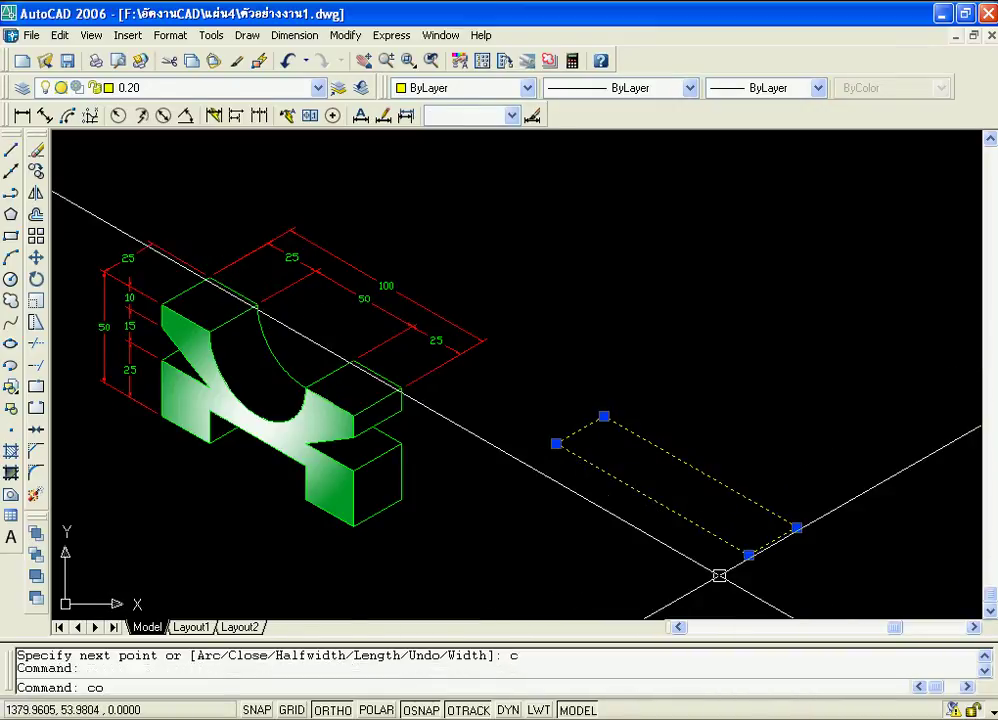
pyautogui.press('Return')
pyautogui.click(748, 554)
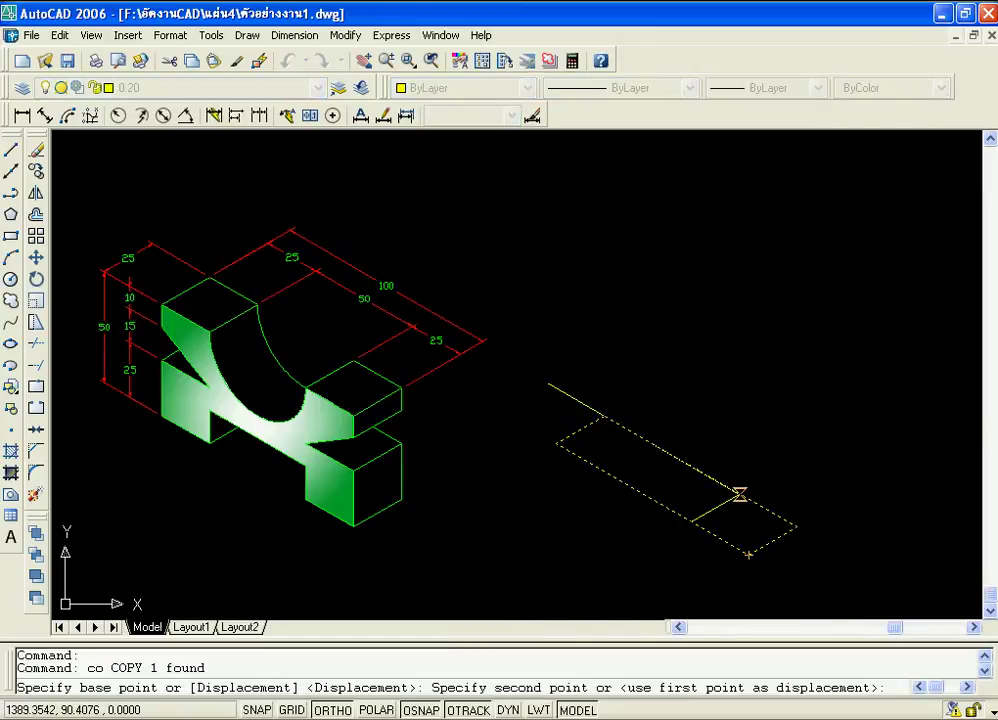
pyautogui.press('F5')
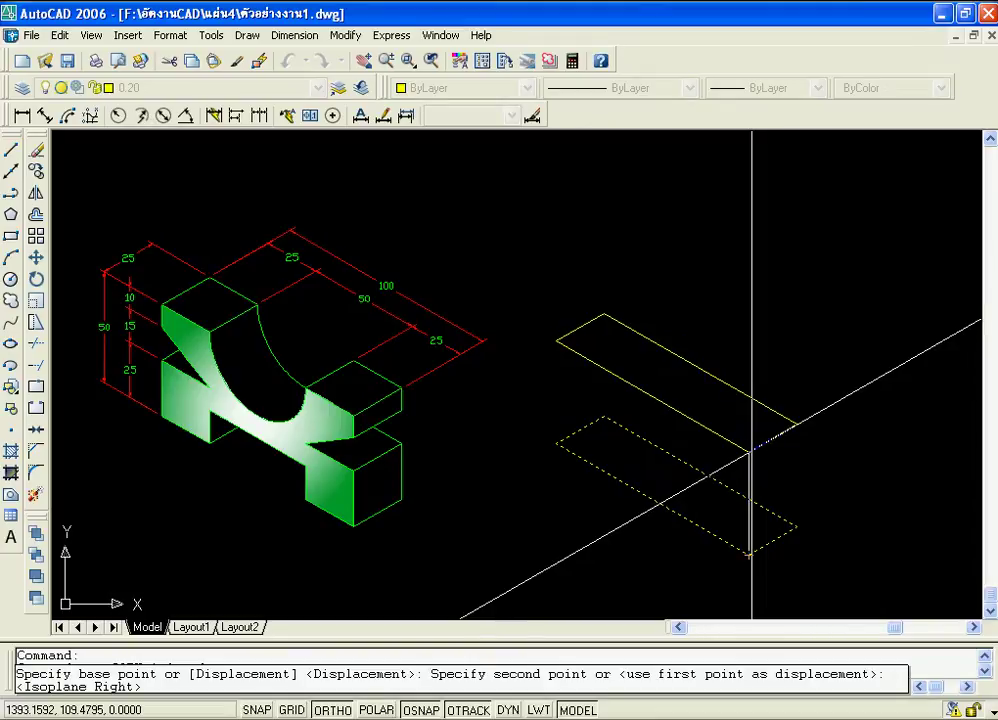
pyautogui.press('Return')
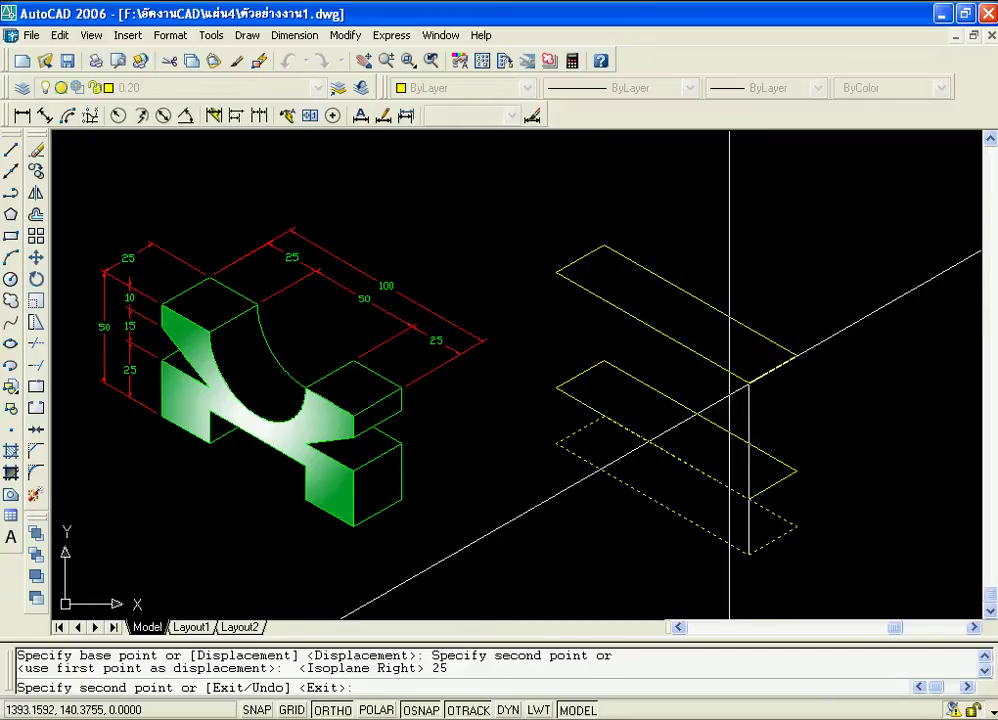
pyautogui.write('50')
pyautogui.press('Return')
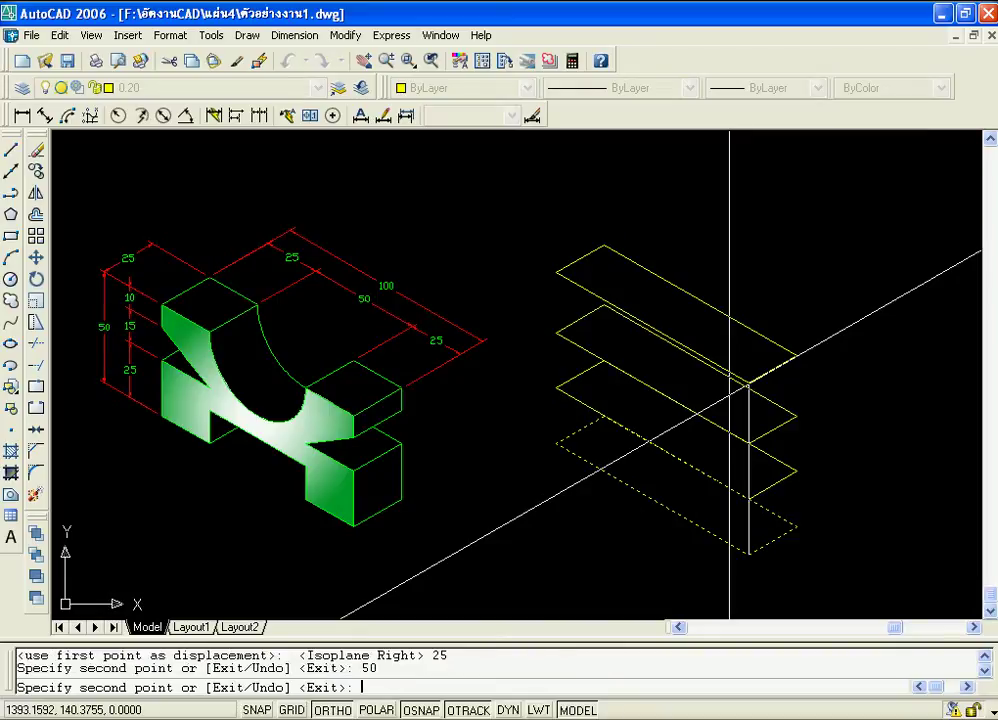
pyautogui.press('Return')
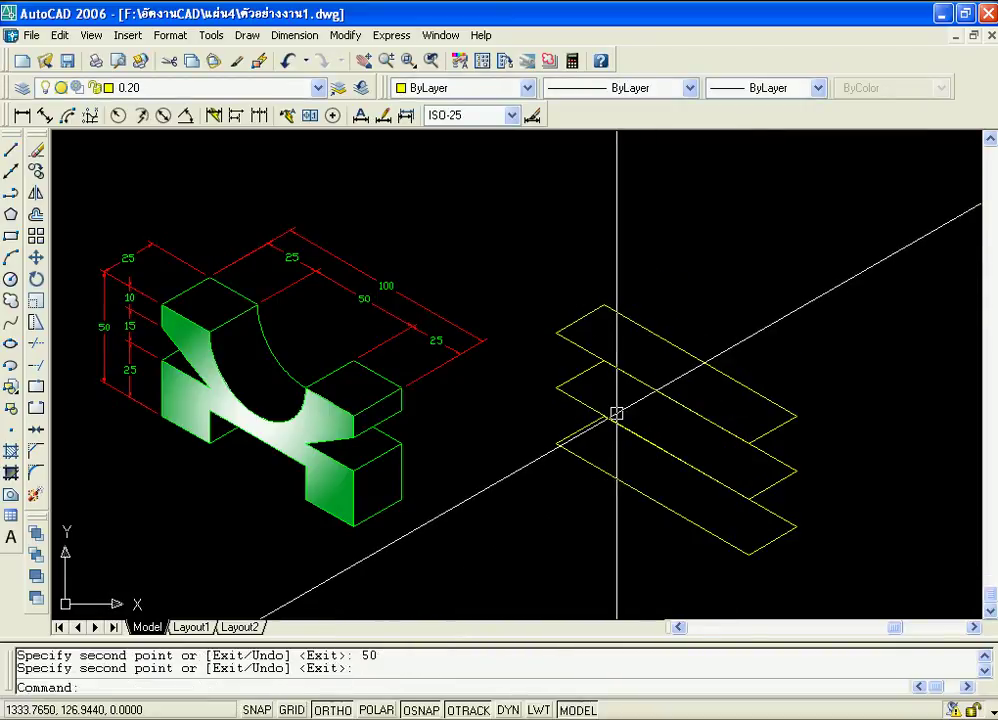
# Draw vertical lines joining the matching corners of the stacked rectangles.
pyautogui.write('l')
pyautogui.press('Return')
pyautogui.click(556, 443)
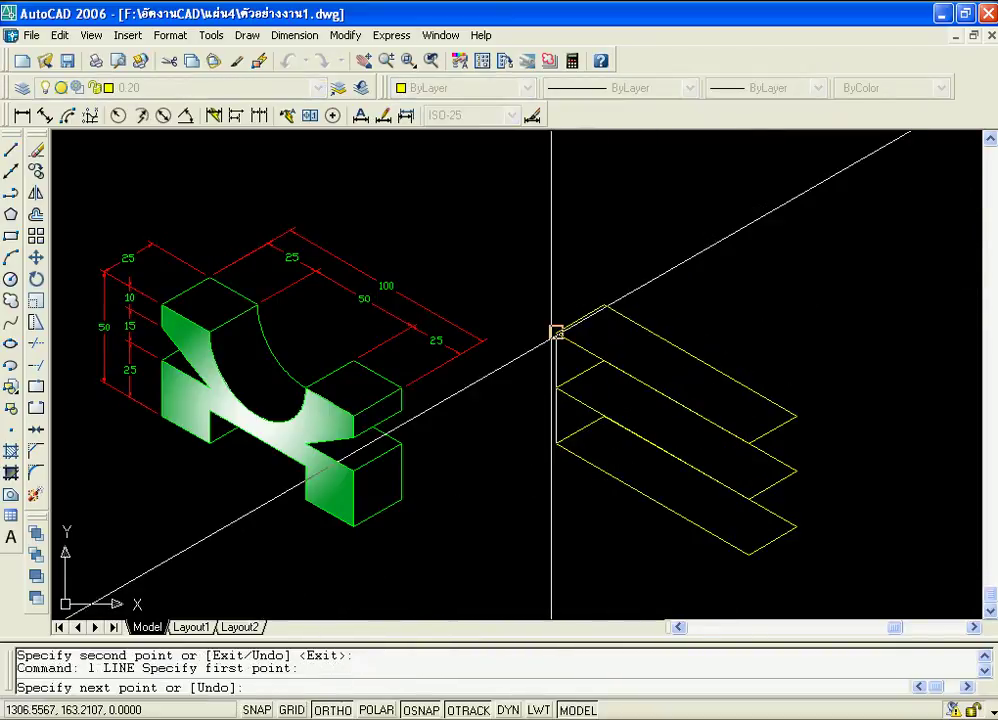
pyautogui.click(556, 333)
pyautogui.press('Return')
pyautogui.press('Return')
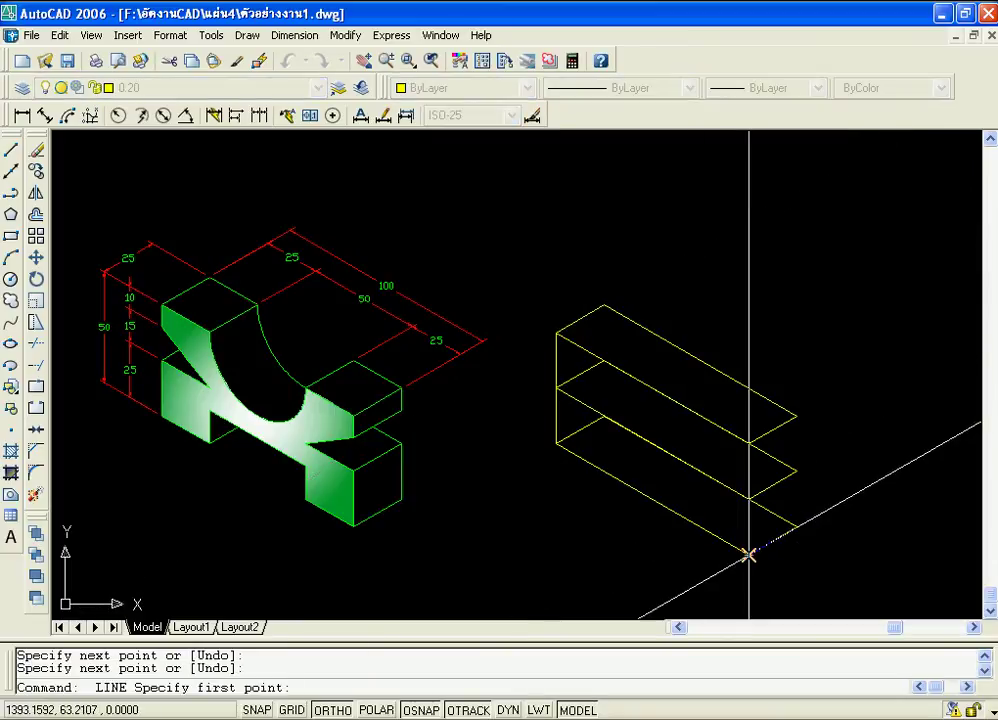
pyautogui.click(749, 555)
pyautogui.click(749, 441)
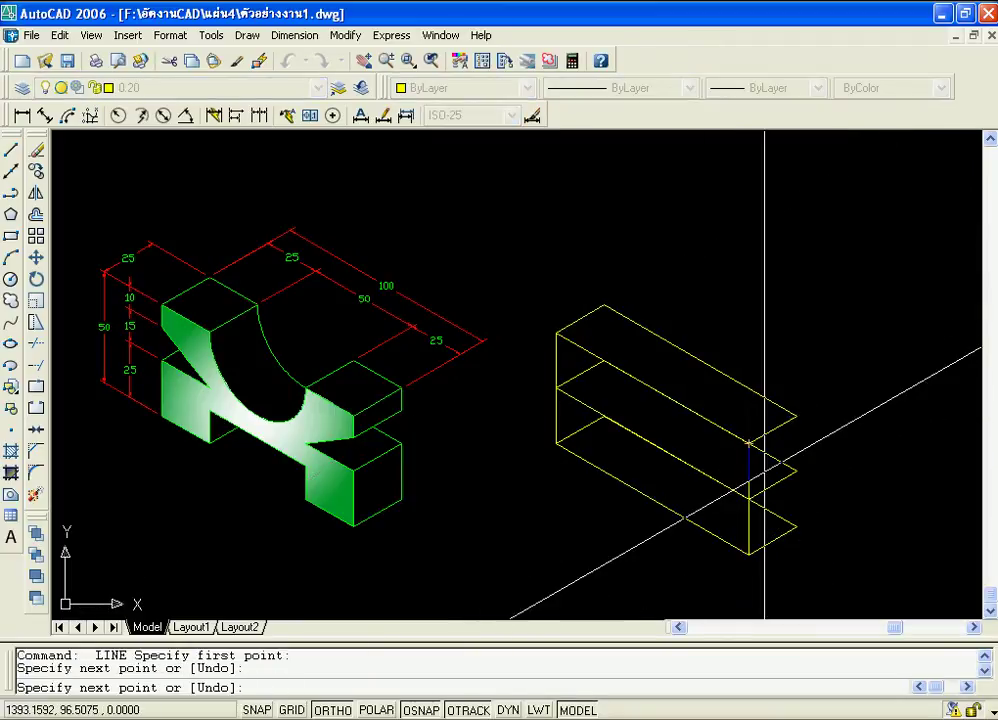
pyautogui.press('Return')
pyautogui.press('Return')
pyautogui.click(795, 528)
pyautogui.click(795, 414)
pyautogui.press('Return')
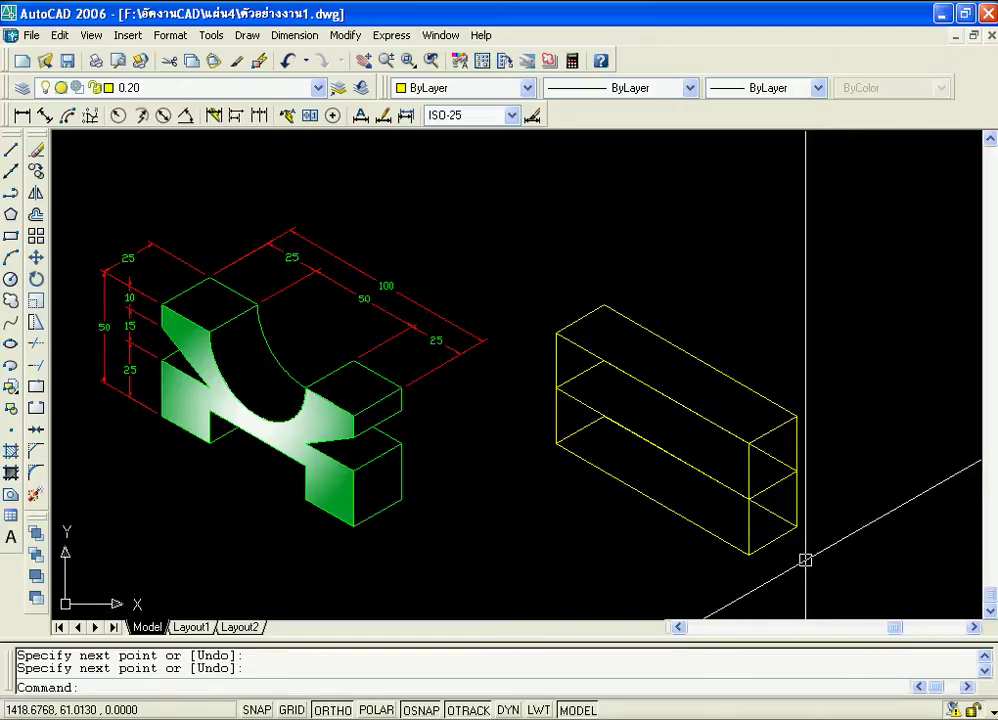
# Draw a line from the bottom corner 25 units along the left-isoplane base edge.
pyautogui.write('l')
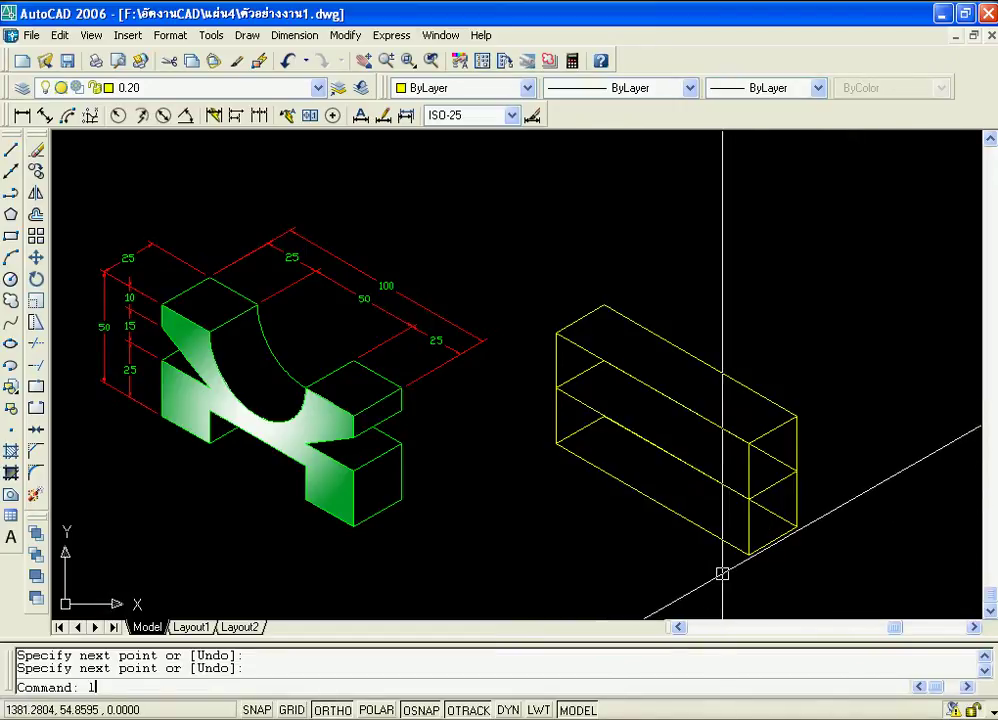
pyautogui.press('Return')
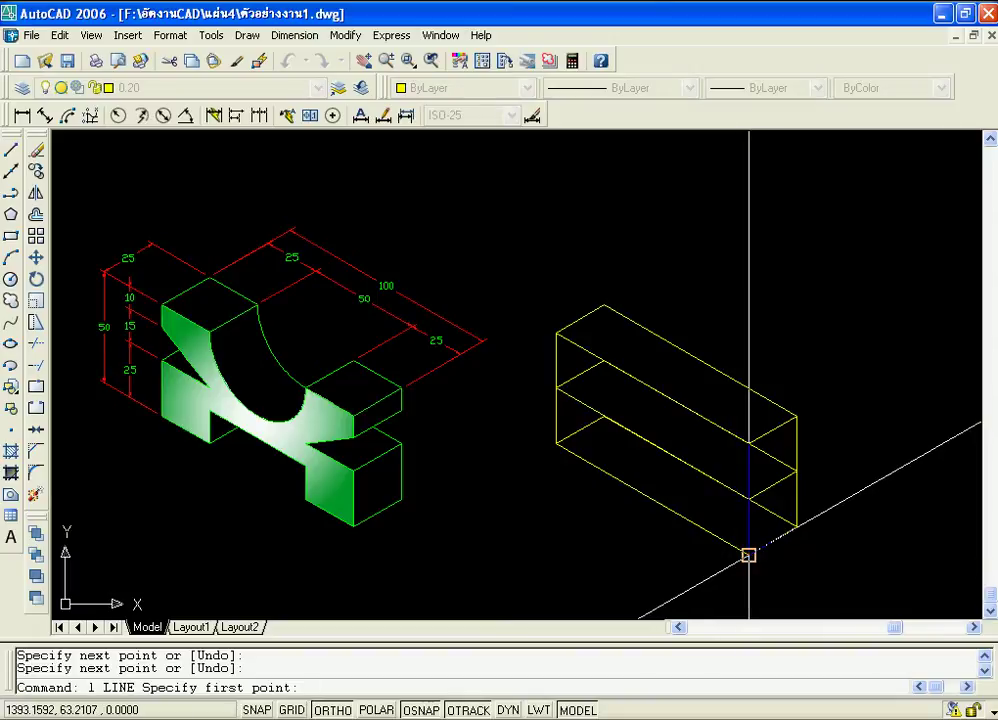
pyautogui.click(748, 553)
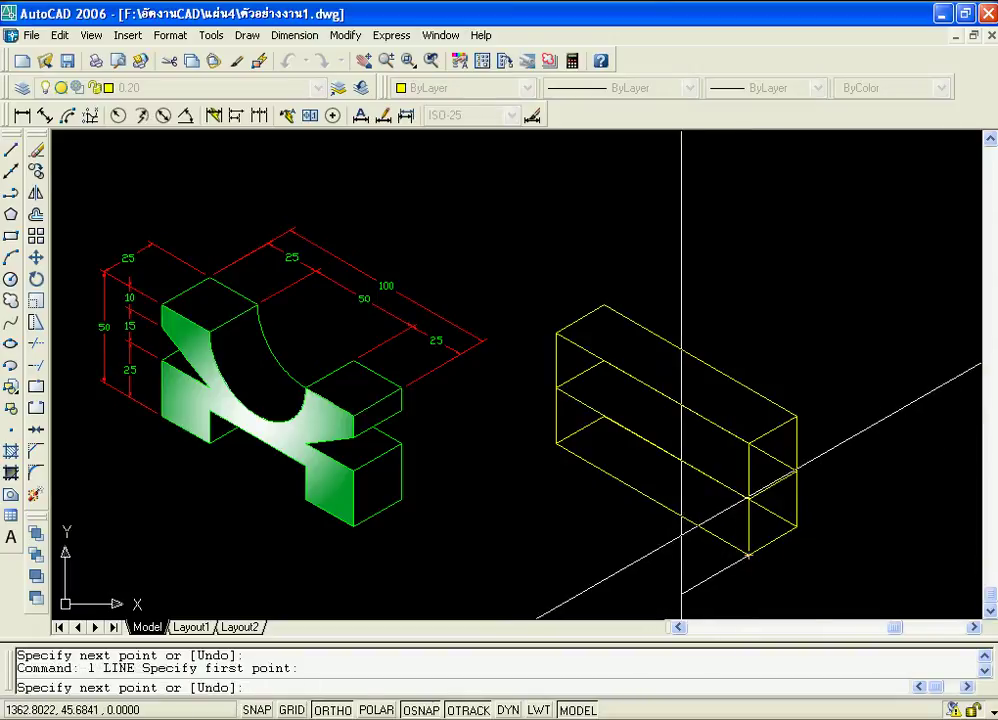
pyautogui.press('F5')
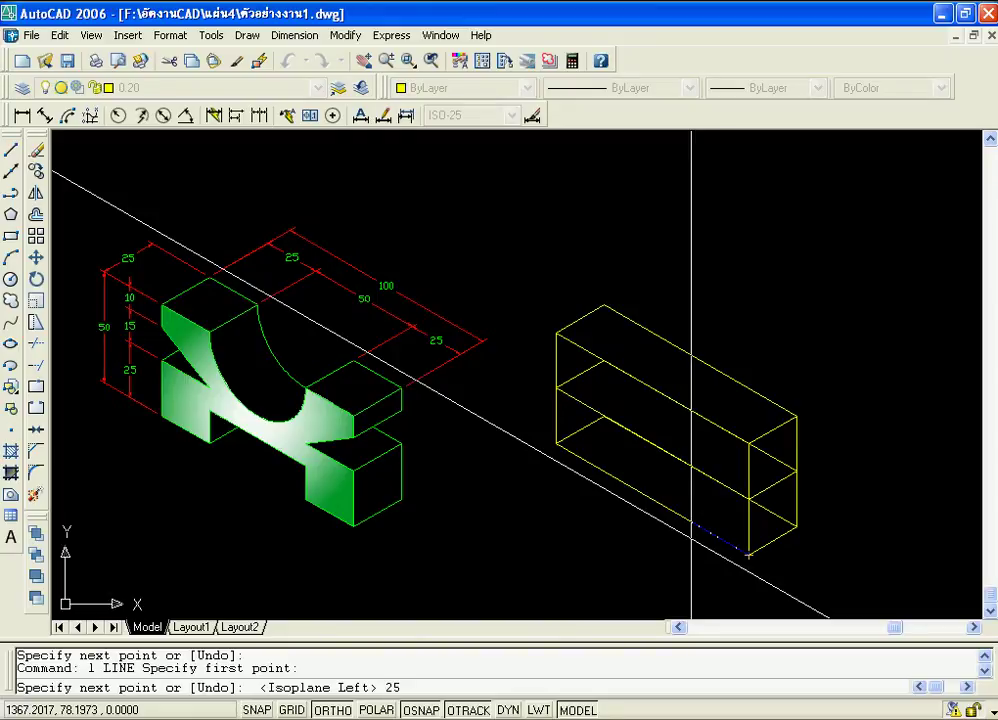
pyautogui.write('25')
pyautogui.press('Return')
pyautogui.scroll(3, 694, 510)
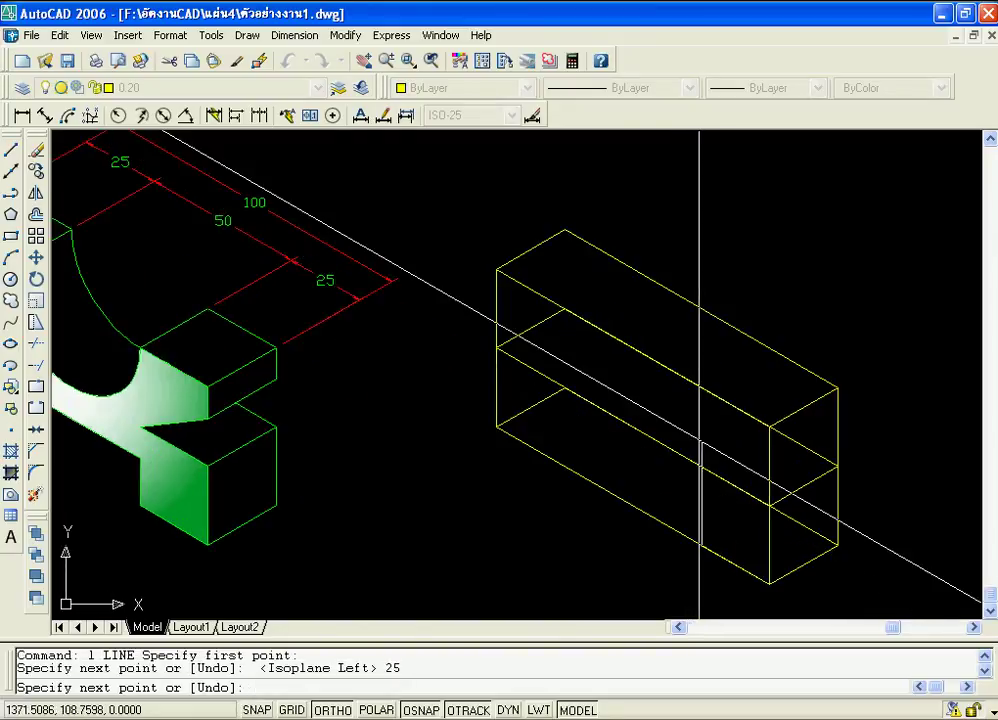
pyautogui.scroll(-3, 700, 442)
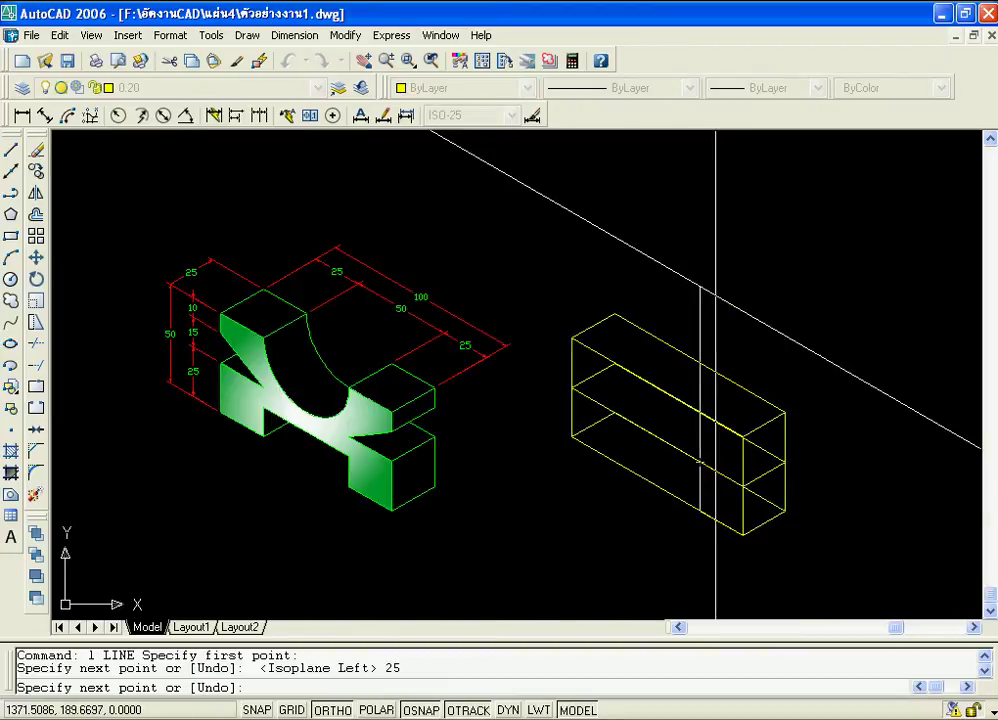
pyautogui.click(700, 315)
pyautogui.press('Return')
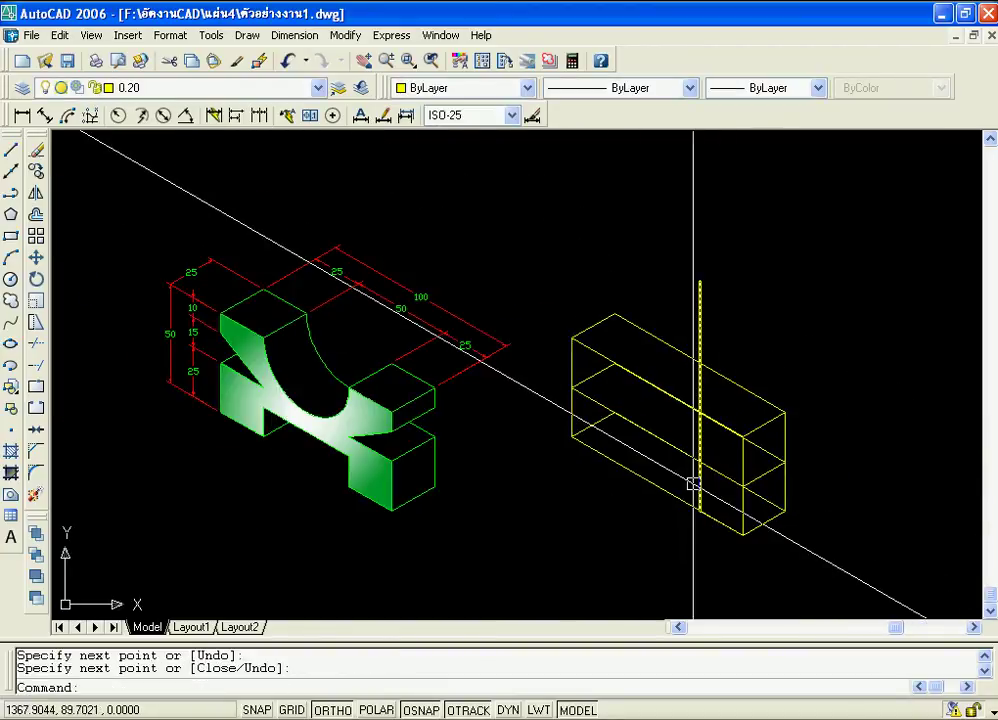
# Draw a second line 25 units along the other base edge, then vertically up.
pyautogui.write('l')
pyautogui.press('Return')
pyautogui.scroll(2, 575, 440)
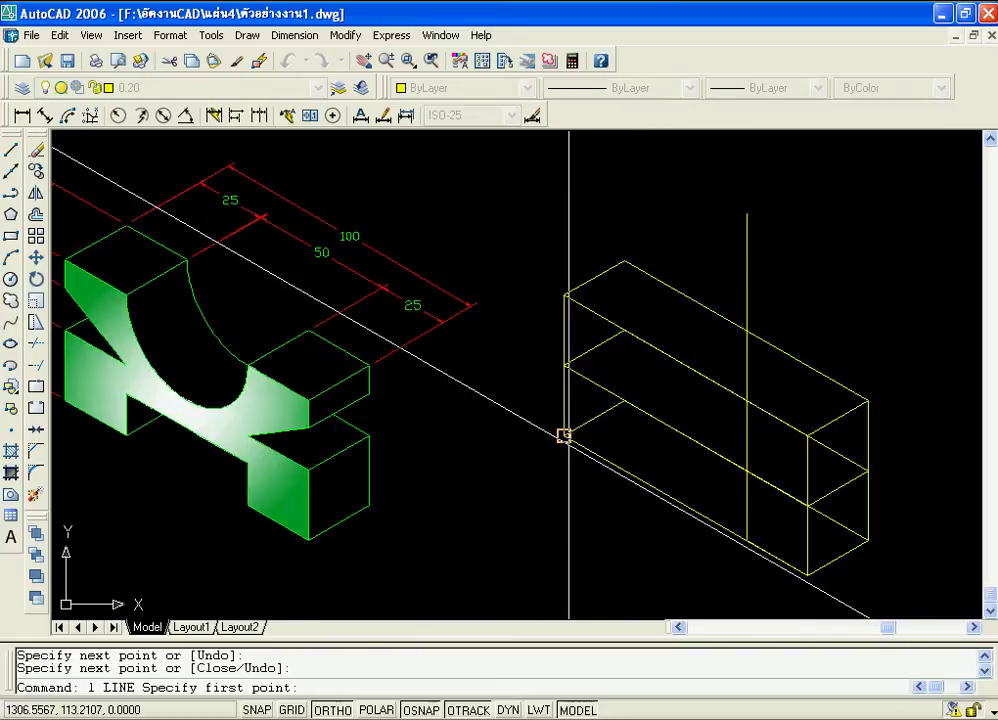
pyautogui.click(564, 435)
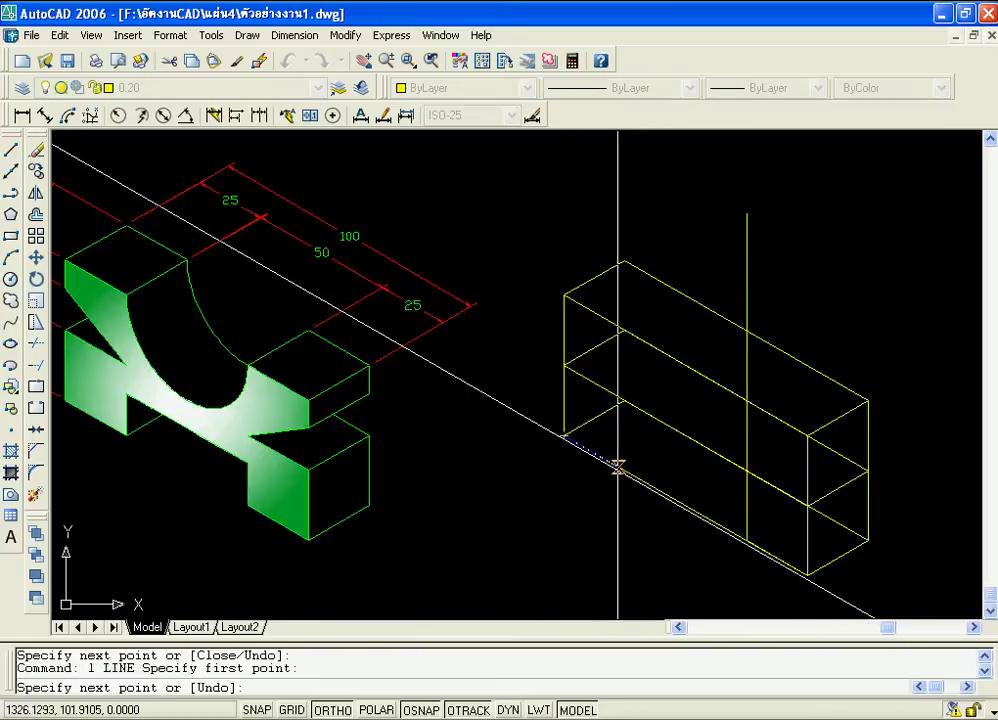
pyautogui.write('25')
pyautogui.press('Return')
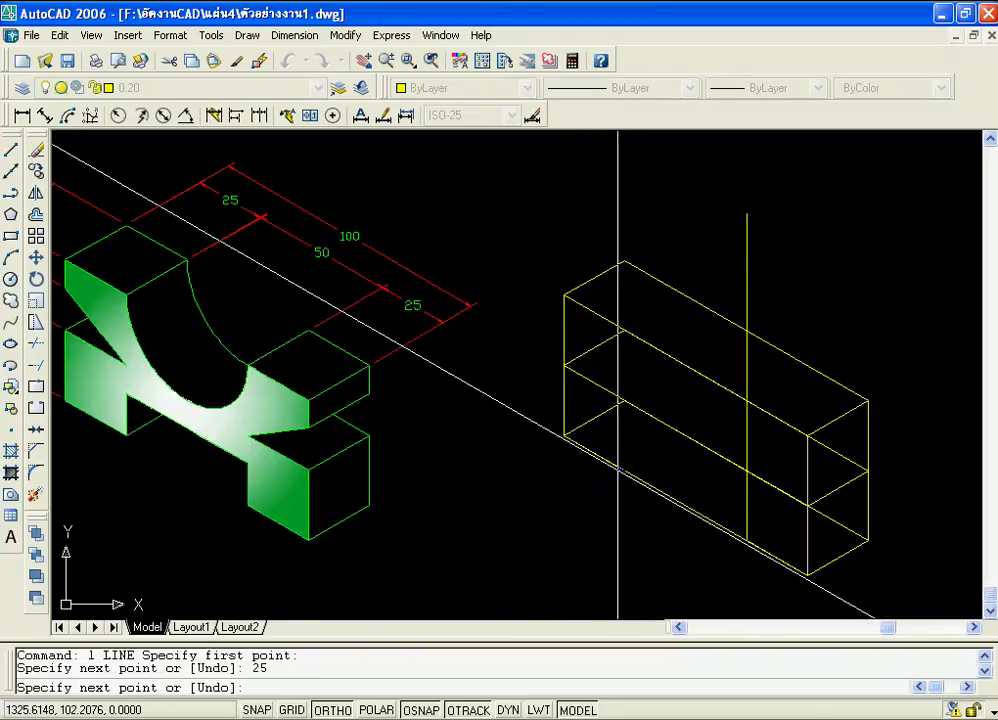
pyautogui.click(621, 168)
pyautogui.press('Return')
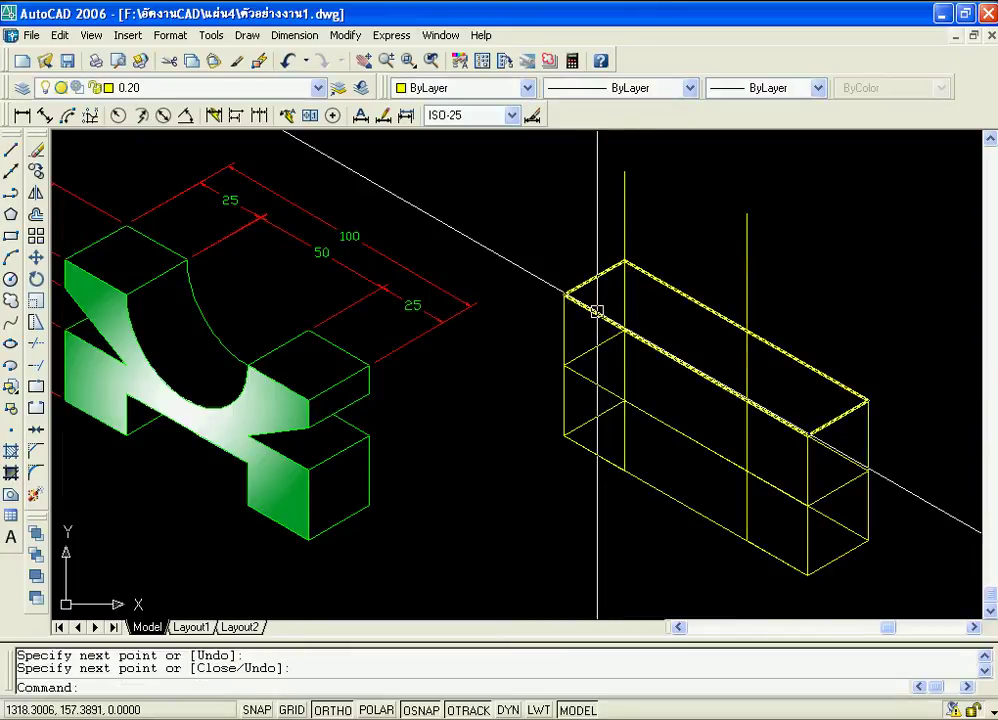
pyautogui.scroll(-2, 617, 461)
pyautogui.scroll(1, 608, 479)
pyautogui.scroll(1, 613, 484)
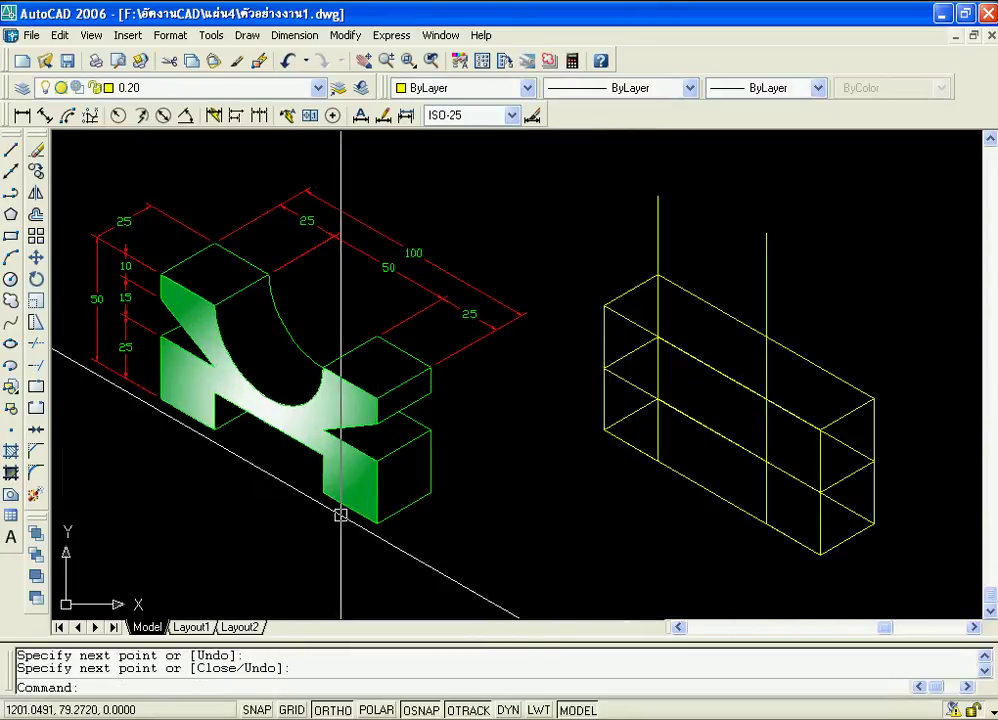
# Pan to the yellow box and select its middle edge for copying.
pyautogui.moveTo(555, 509); pyautogui.dragTo(532, 517, button='middle')
pyautogui.moveTo(434, 500); pyautogui.dragTo(498, 501, button='middle')
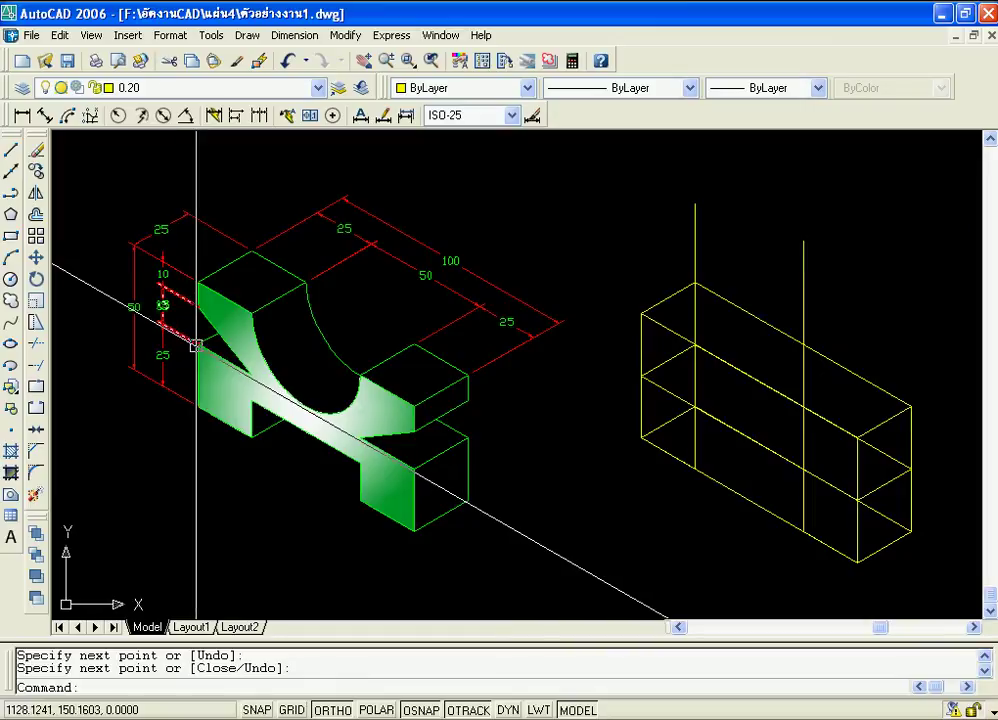
pyautogui.moveTo(579, 408); pyautogui.dragTo(512, 434, button='middle')
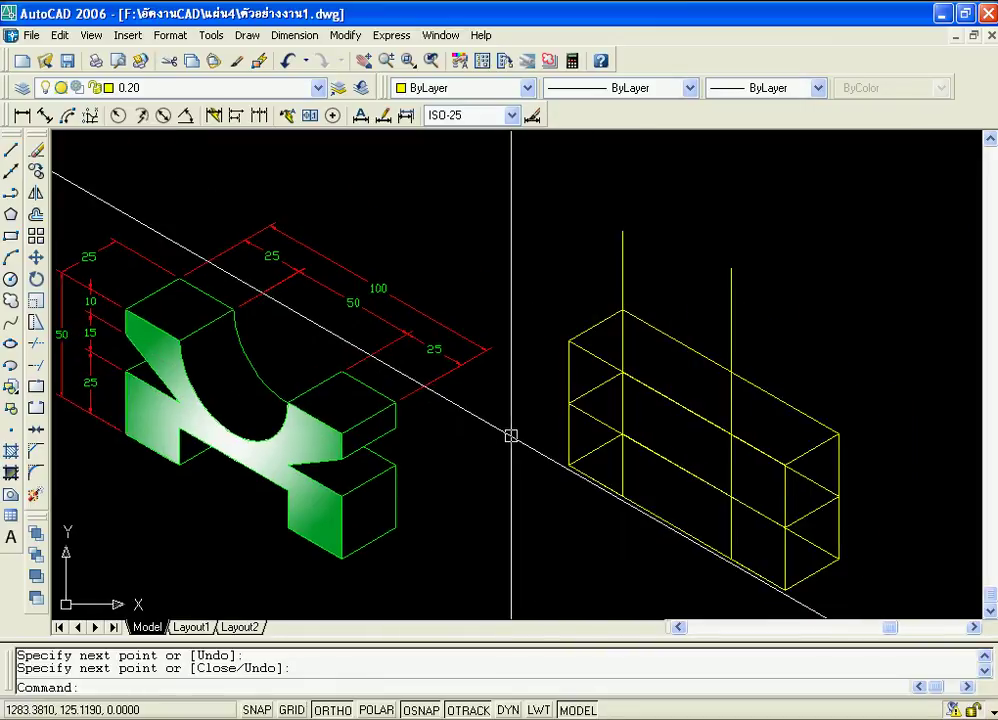
pyautogui.click(587, 412)
pyautogui.write('c')
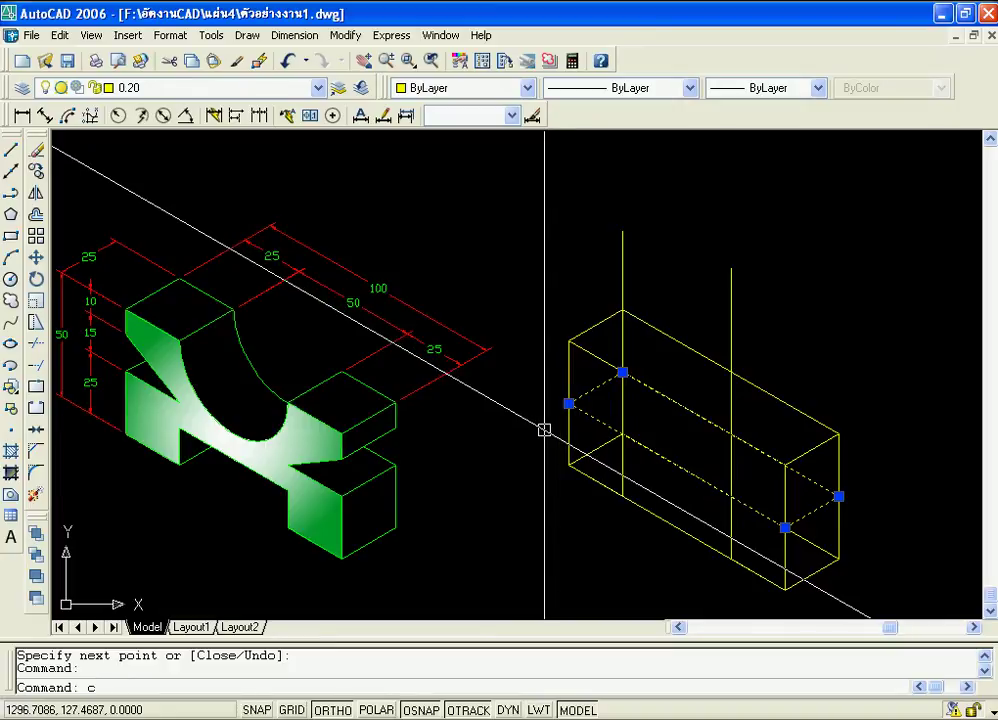
pyautogui.write('o')
# Copy the selected edge 15 units from its endpoint.
pyautogui.press('Return')
pyautogui.scroll(3, 660, 395)
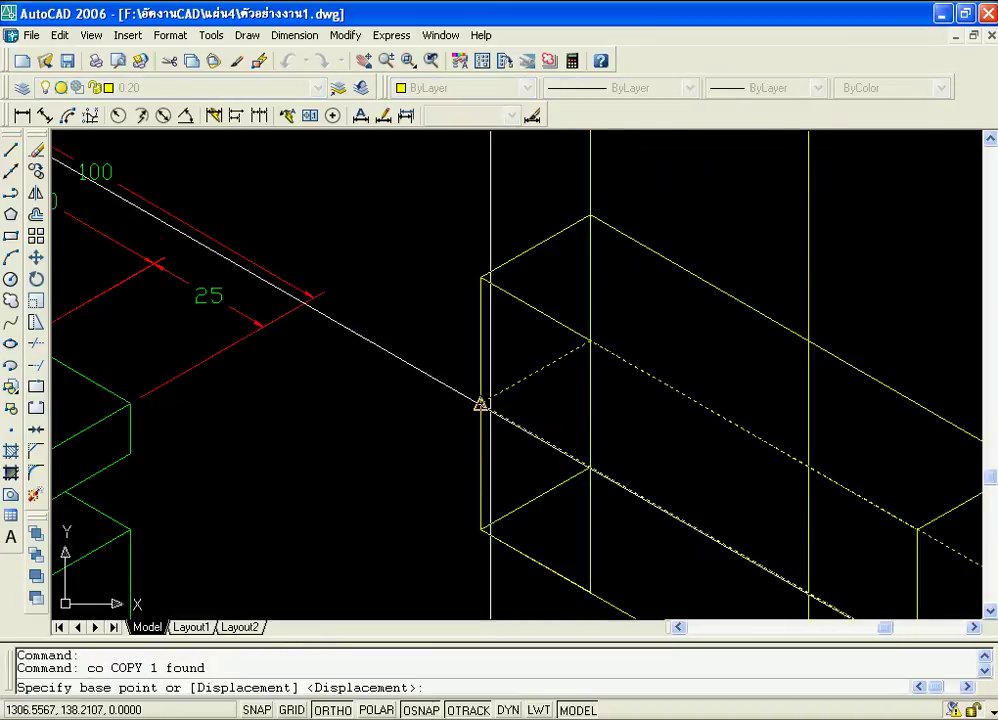
pyautogui.click(480, 403)
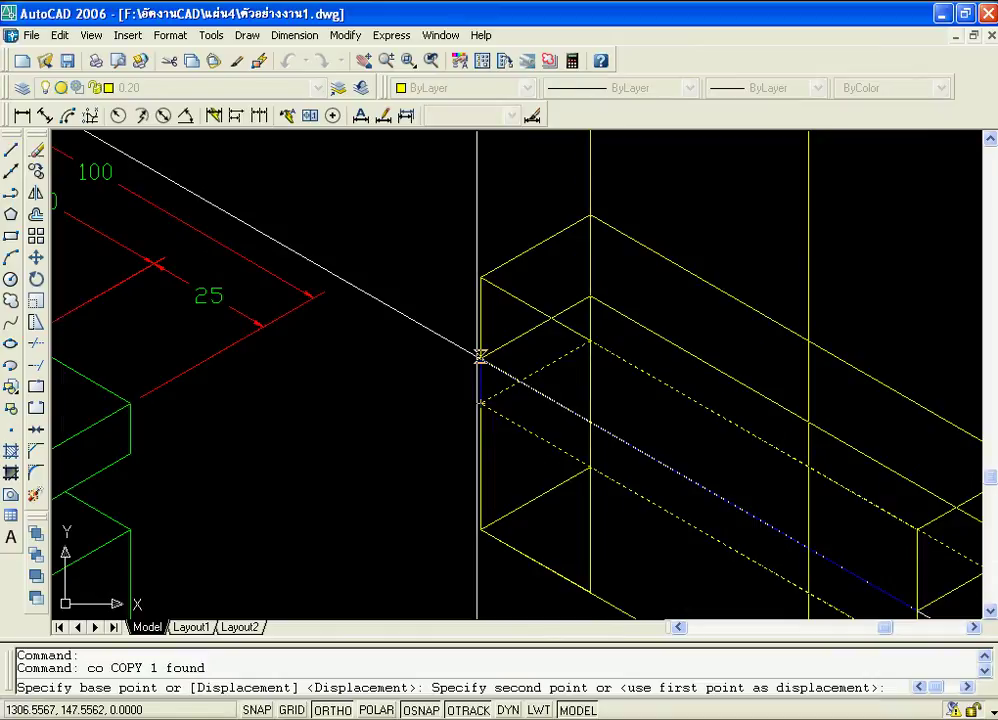
pyautogui.write('1')
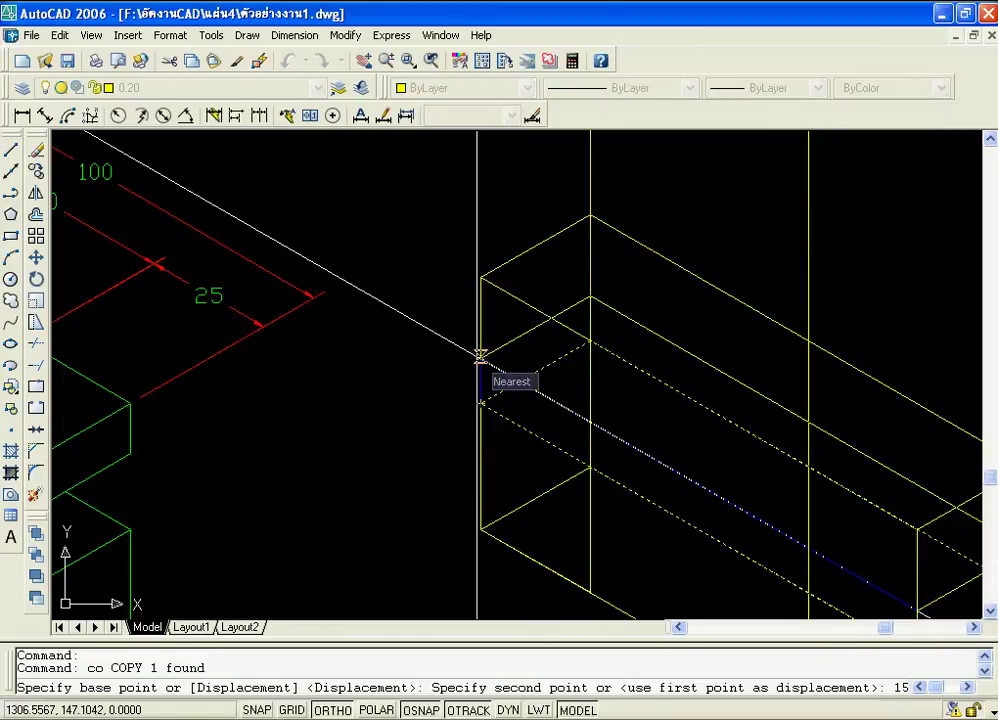
pyautogui.write('5')
pyautogui.press('Return')
pyautogui.press('Return')
pyautogui.scroll(-3, 579, 446)
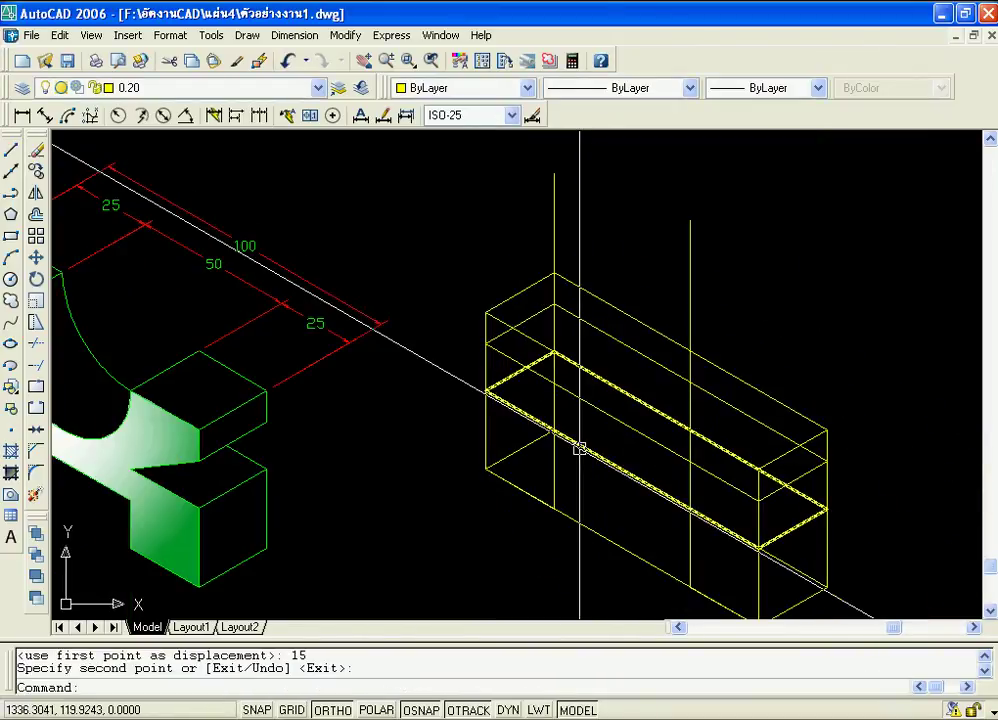
pyautogui.write('l')
pyautogui.scroll(3, 578, 440)
pyautogui.press('Return')
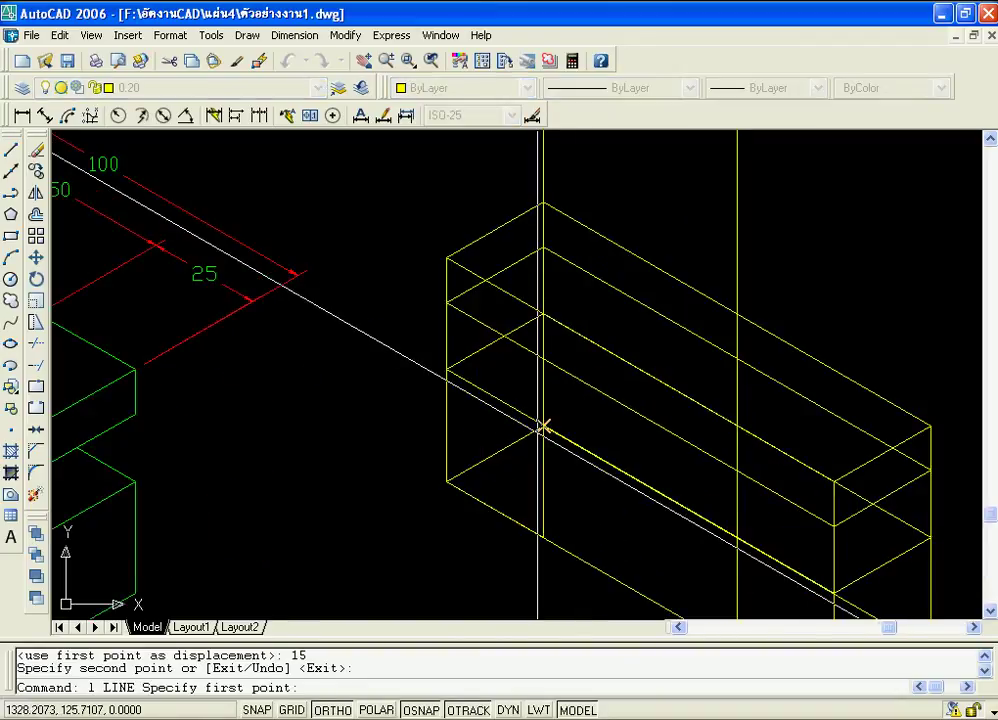
pyautogui.click(543, 427)
# Draw two sloped lines across the box's end faces, meeting the copied edge.
pyautogui.click(445, 302)
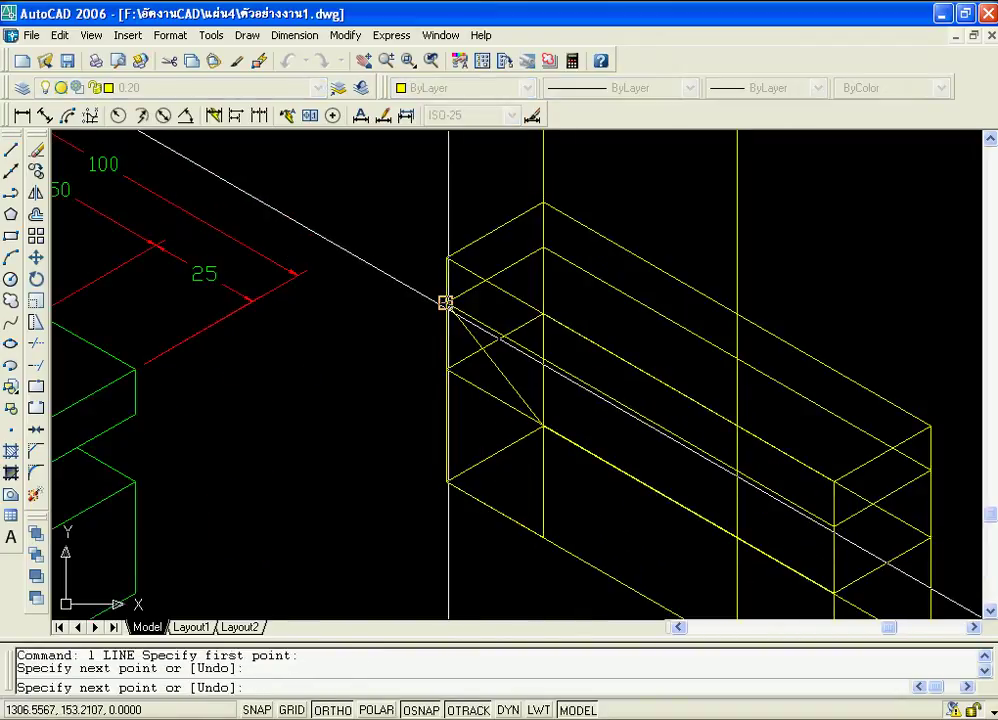
pyautogui.press('Return')
pyautogui.scroll(-3, 579, 463)
pyautogui.scroll(2, 608, 490)
pyautogui.press('Return')
pyautogui.click(618, 477)
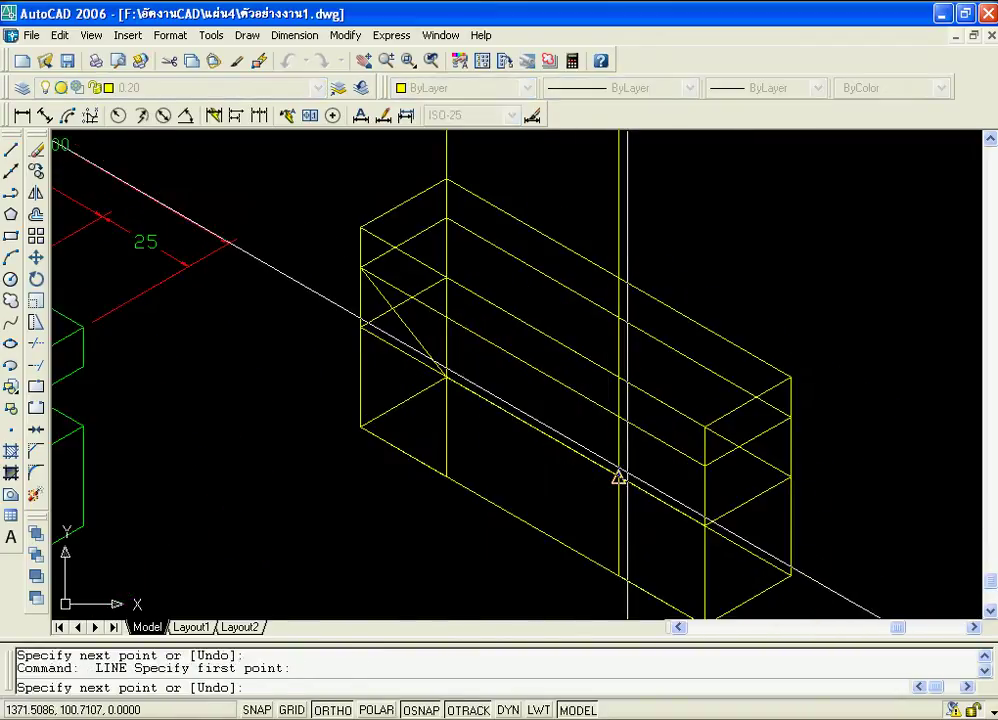
pyautogui.click(705, 467)
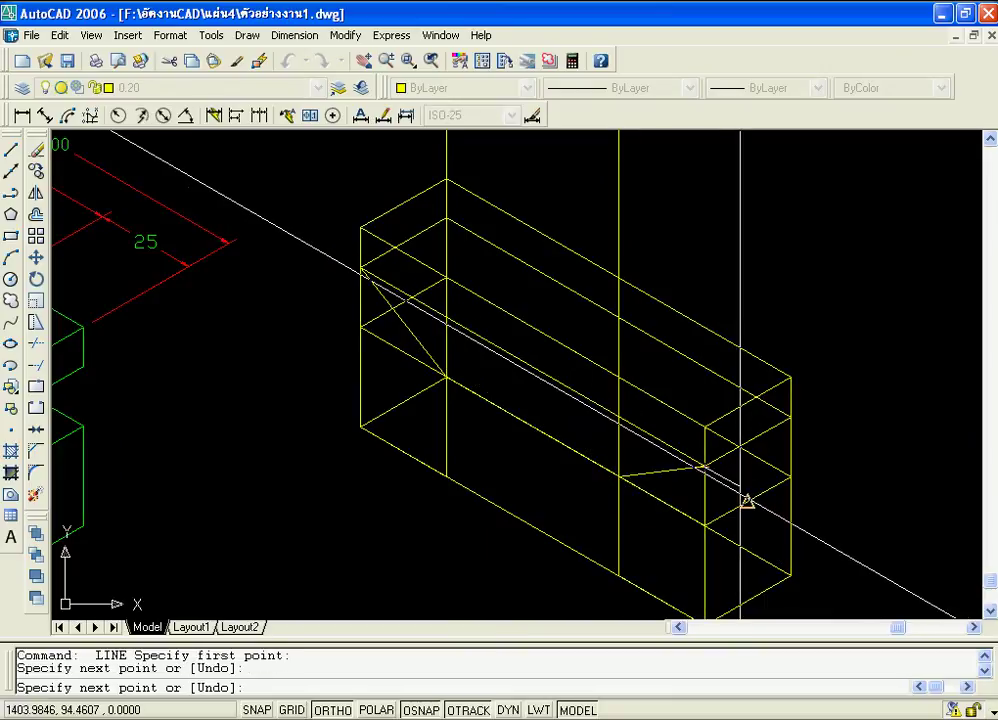
pyautogui.press('Return')
pyautogui.scroll(-1, 773, 530)
pyautogui.scroll(-1, 773, 530)
pyautogui.moveTo(657, 539)
pyautogui.mouseDown(button='middle')
pyautogui.moveTo(630, 519)
pyautogui.moveTo(676, 514)
pyautogui.mouseUp(button='middle')
pyautogui.scroll(-1, 671, 524)
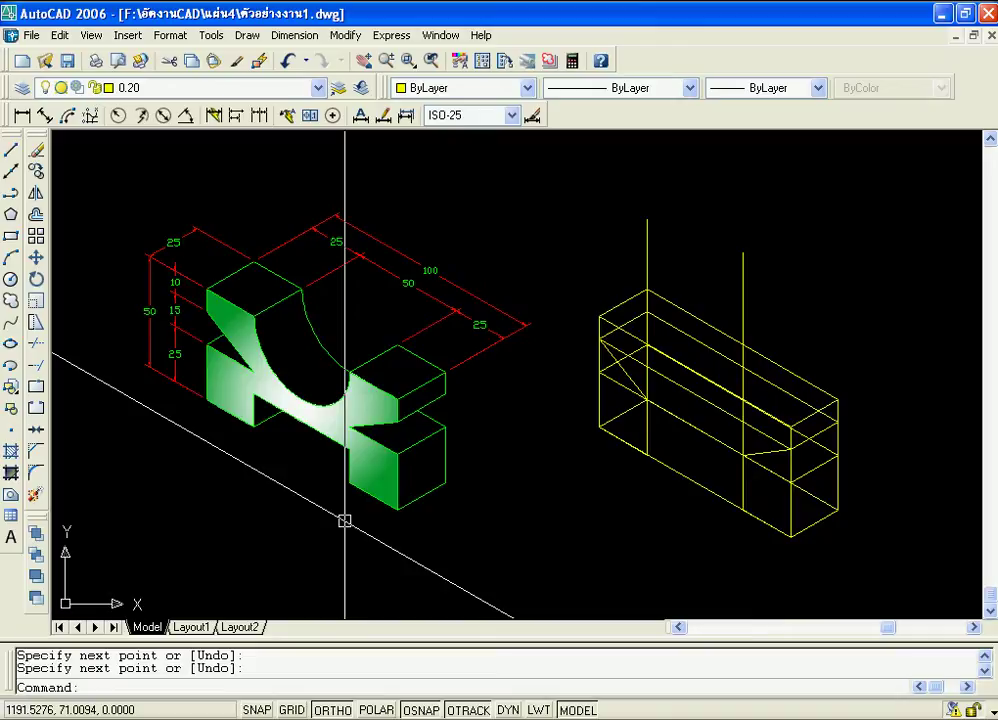
# Measure the green part's vertical step with DIST, confirming 15.0000.
pyautogui.scroll(3, 268, 415)
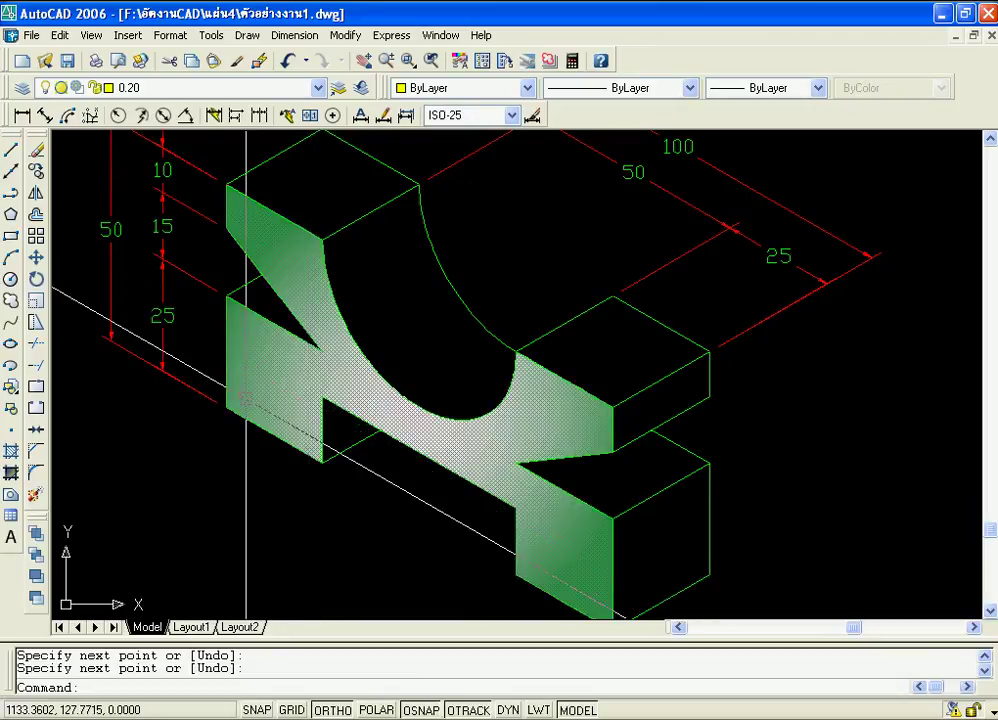
pyautogui.scroll(-2, 305, 430)
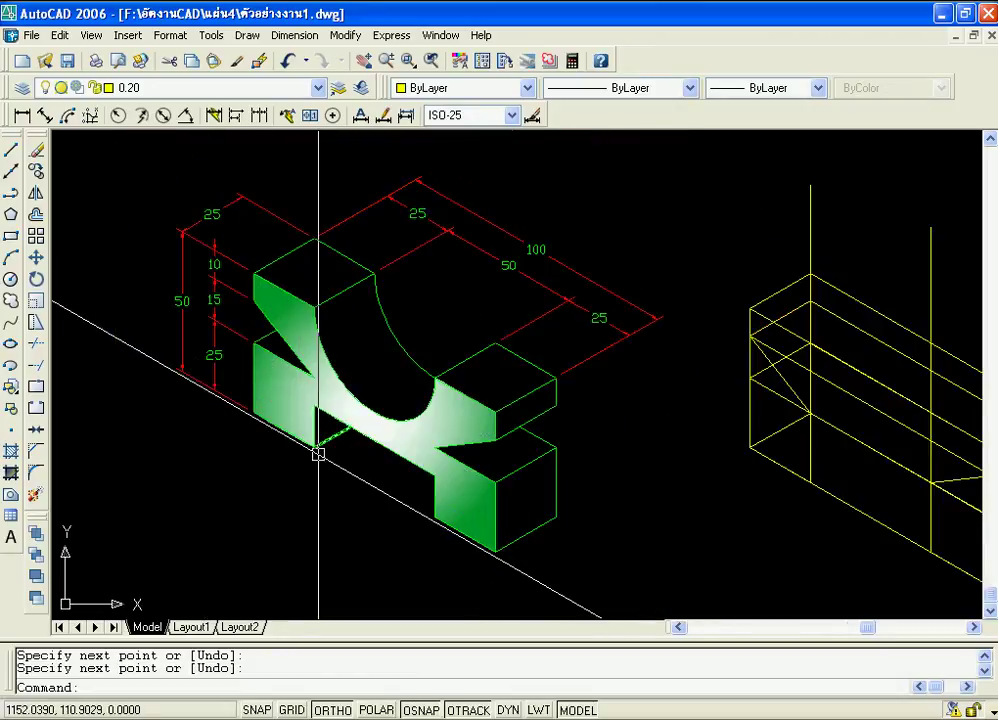
pyautogui.moveTo(339, 463); pyautogui.dragTo(286, 468, button='middle')
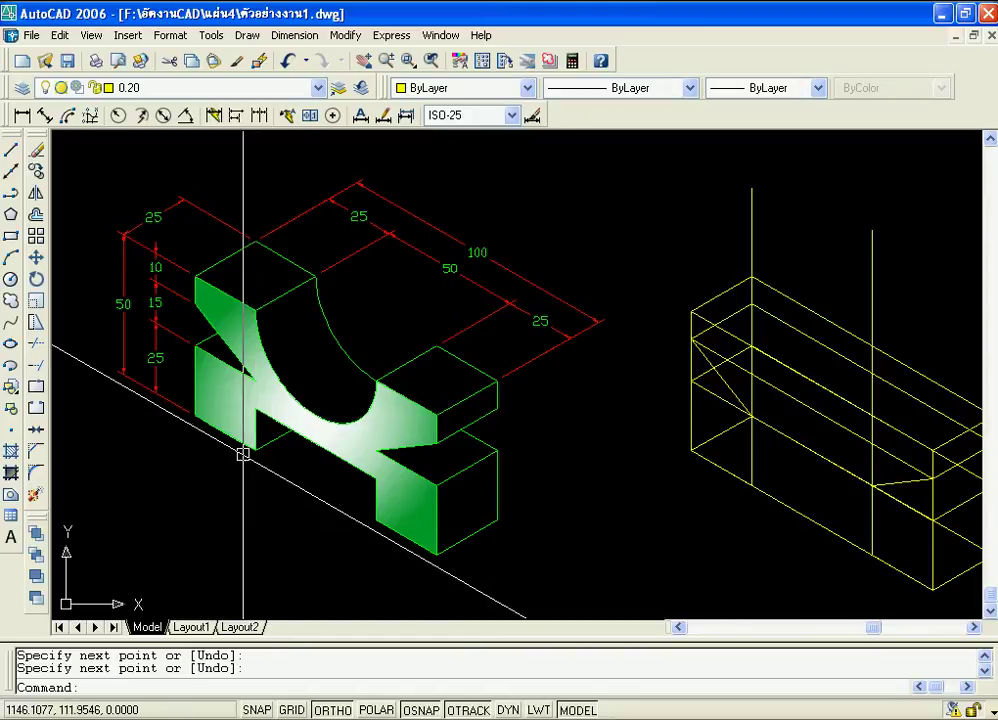
pyautogui.scroll(4, 254, 459)
pyautogui.moveTo(254, 440); pyautogui.dragTo(370, 480, button='middle')
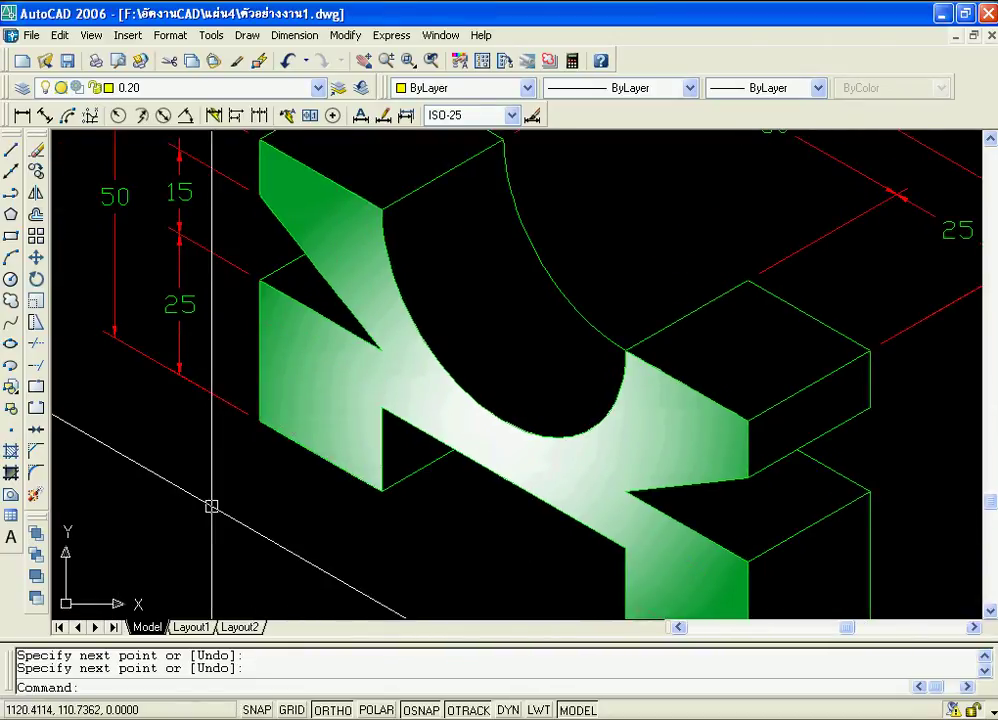
pyautogui.write('di')
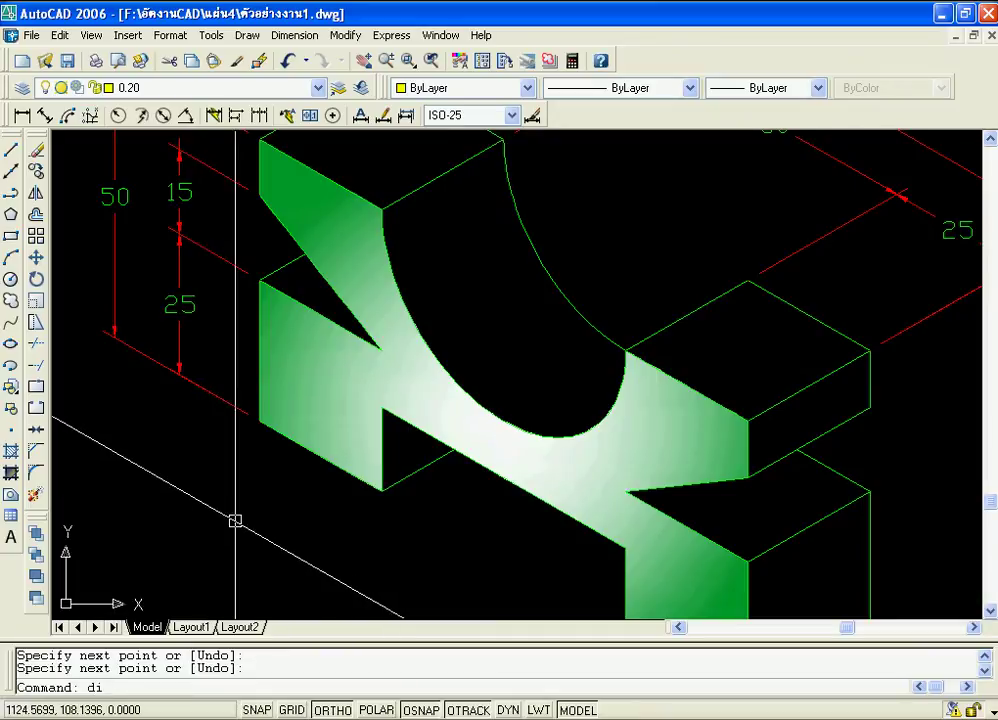
pyautogui.press('Return')
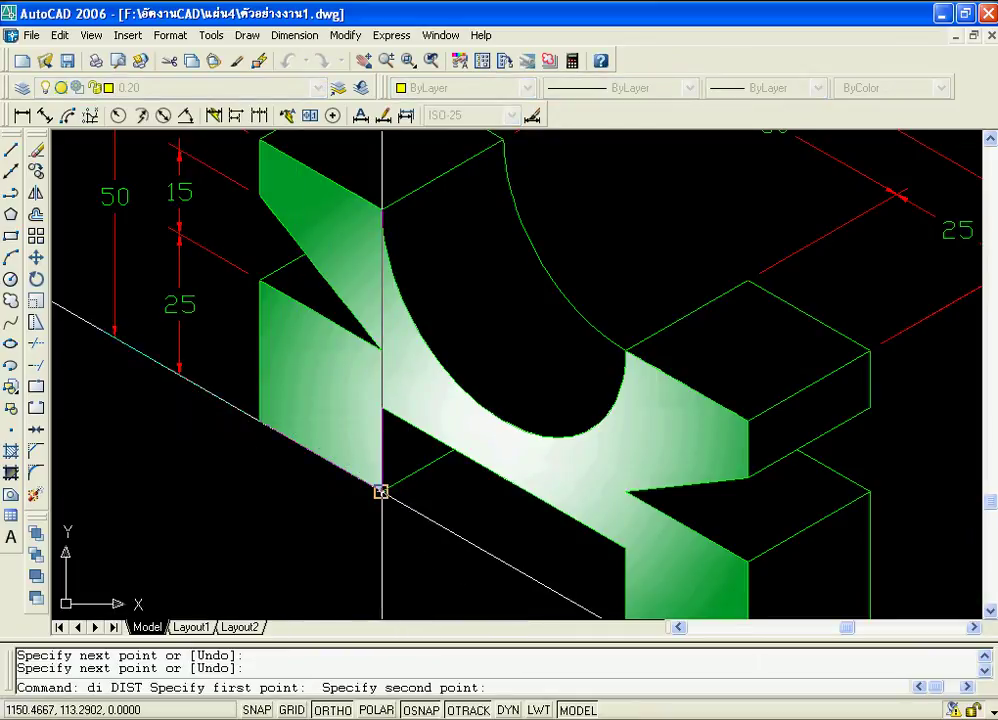
pyautogui.click(386, 413)
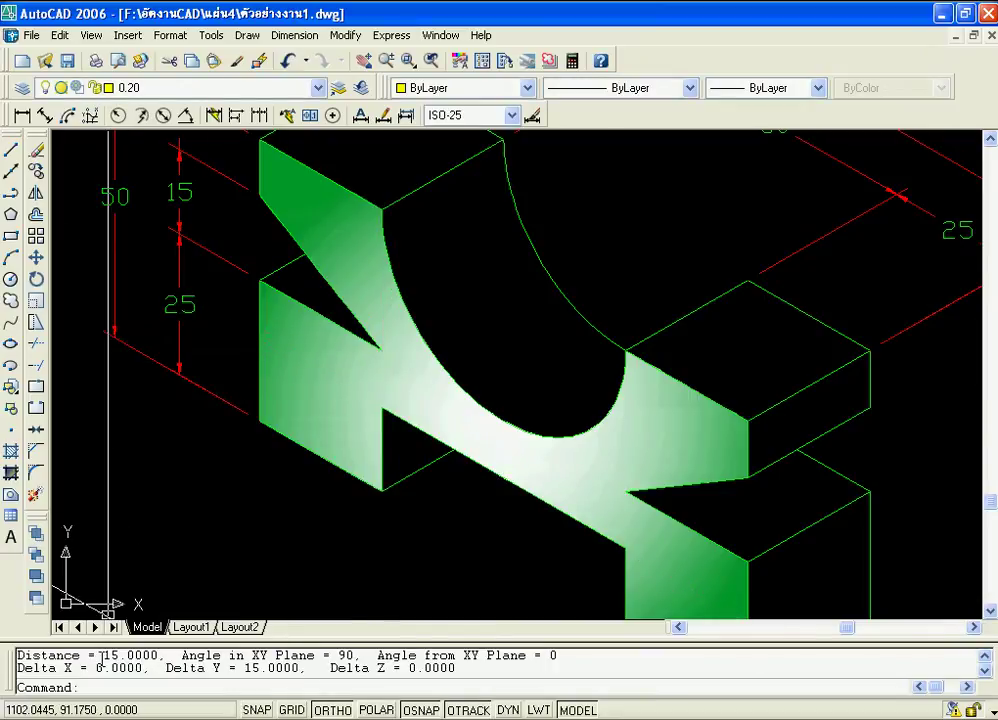
pyautogui.scroll(-4, 210, 405)
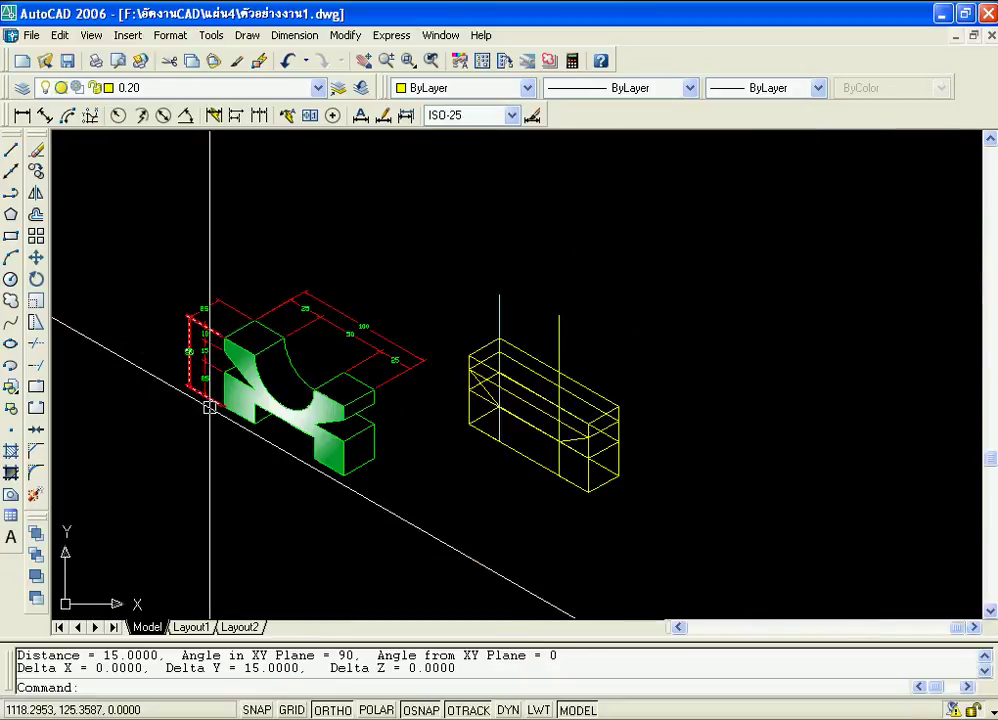
pyautogui.scroll(3, 505, 445)
pyautogui.scroll(3, 497, 462)
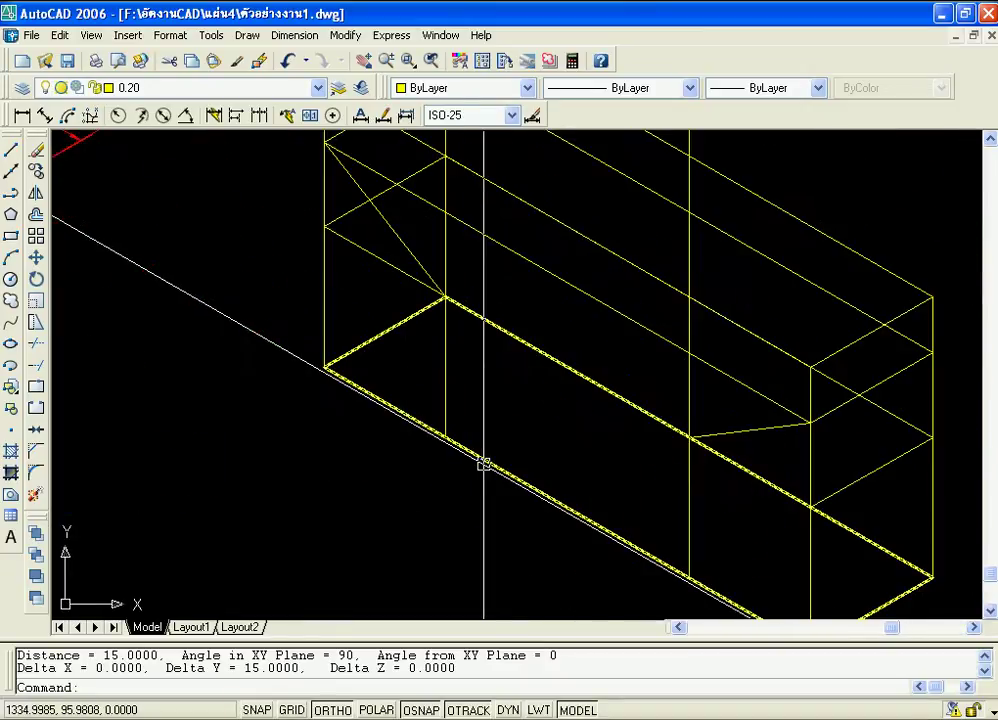
# Draw a line starting 15 units along the box's bottom edge, then recentre on the box.
pyautogui.write('l')
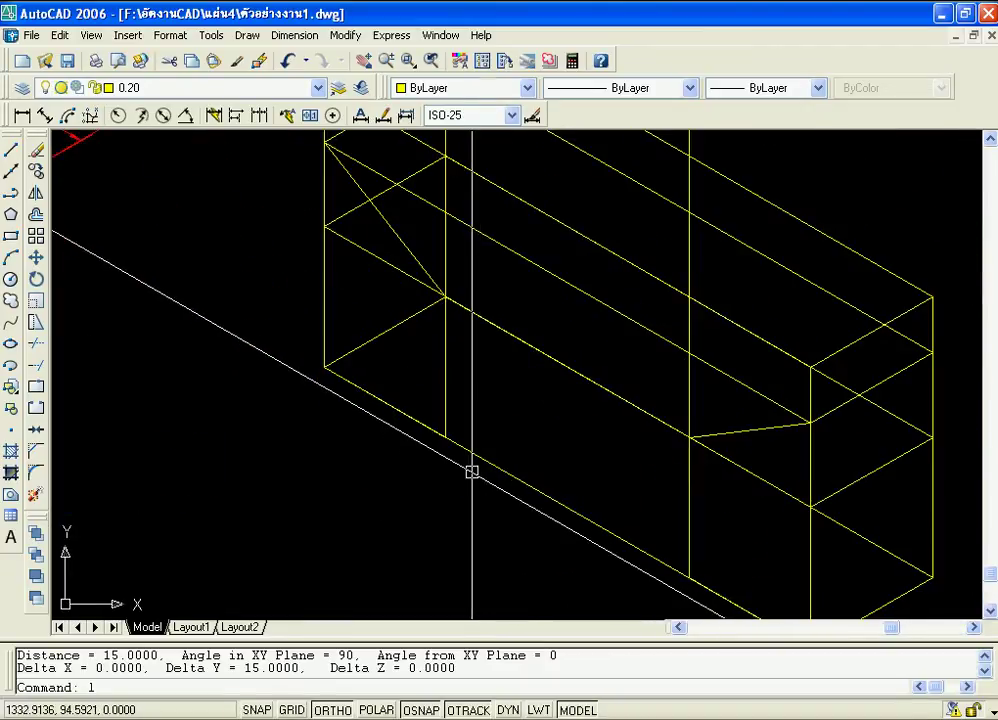
pyautogui.press('Return')
pyautogui.click(445, 437)
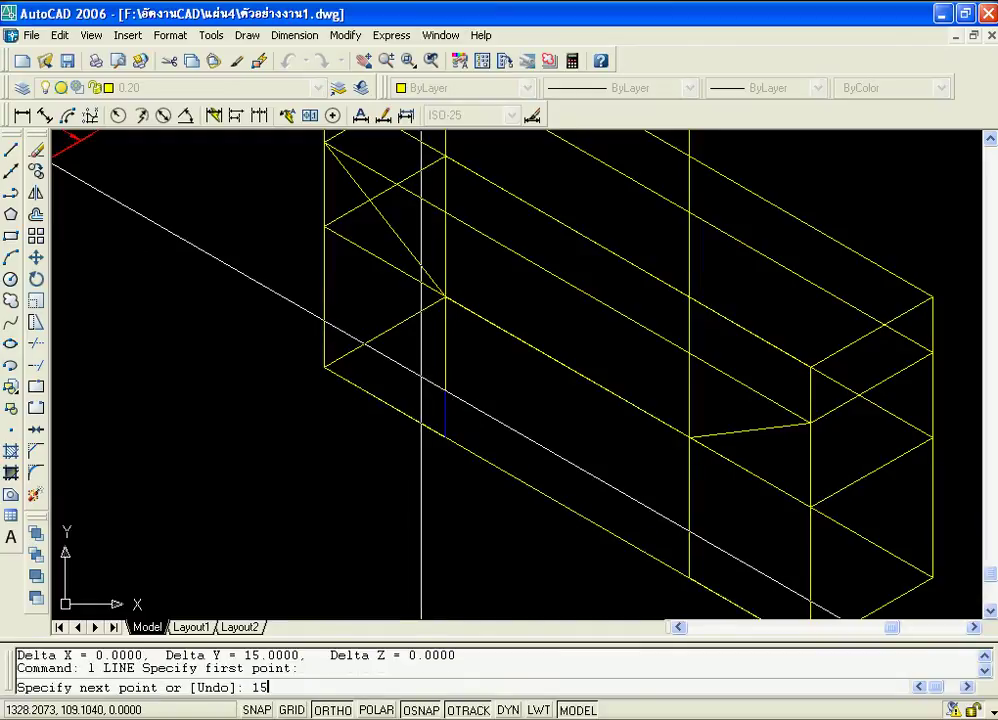
pyautogui.write('15')
pyautogui.press('Return')
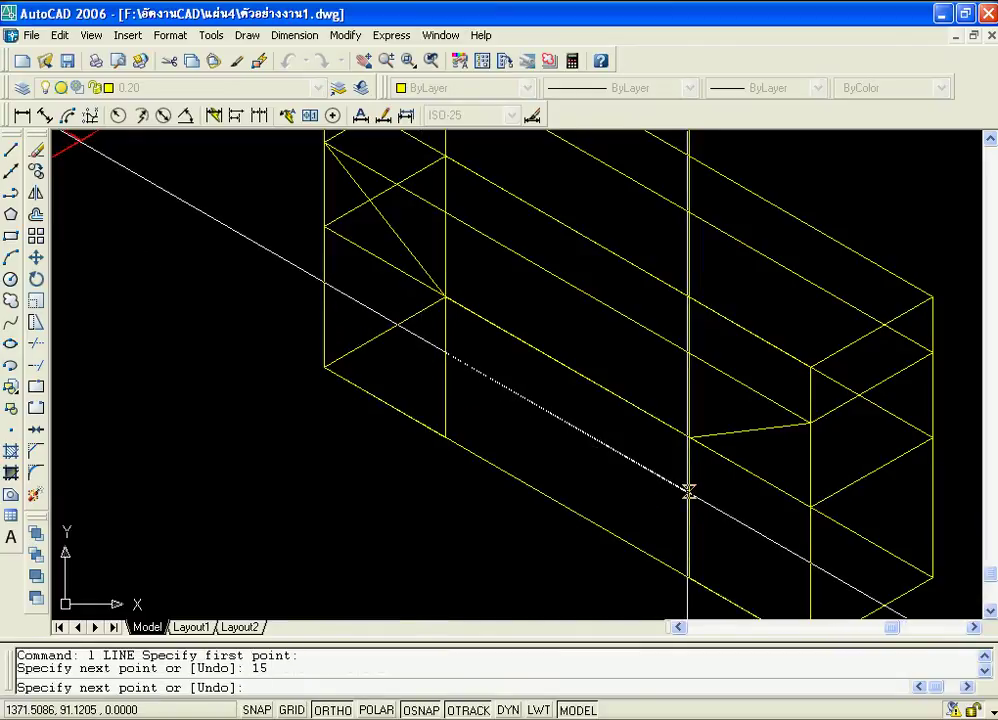
pyautogui.click(752, 535)
pyautogui.press('Return')
pyautogui.scroll(-2, 528, 472)
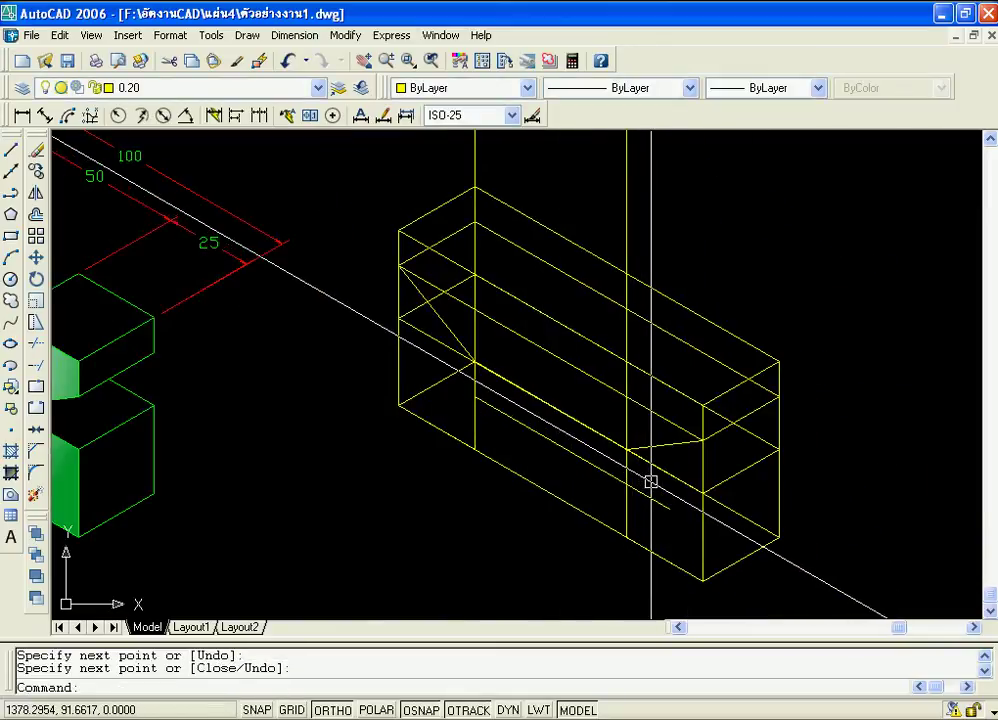
pyautogui.moveTo(650, 481); pyautogui.dragTo(689, 492, button='middle')
pyautogui.scroll(-2, 660, 485)
pyautogui.moveTo(546, 477)
pyautogui.mouseDown(button='middle')
pyautogui.moveTo(636, 468)
pyautogui.moveTo(553, 430)
pyautogui.mouseUp(button='middle')
pyautogui.scroll(2, 336, 390)
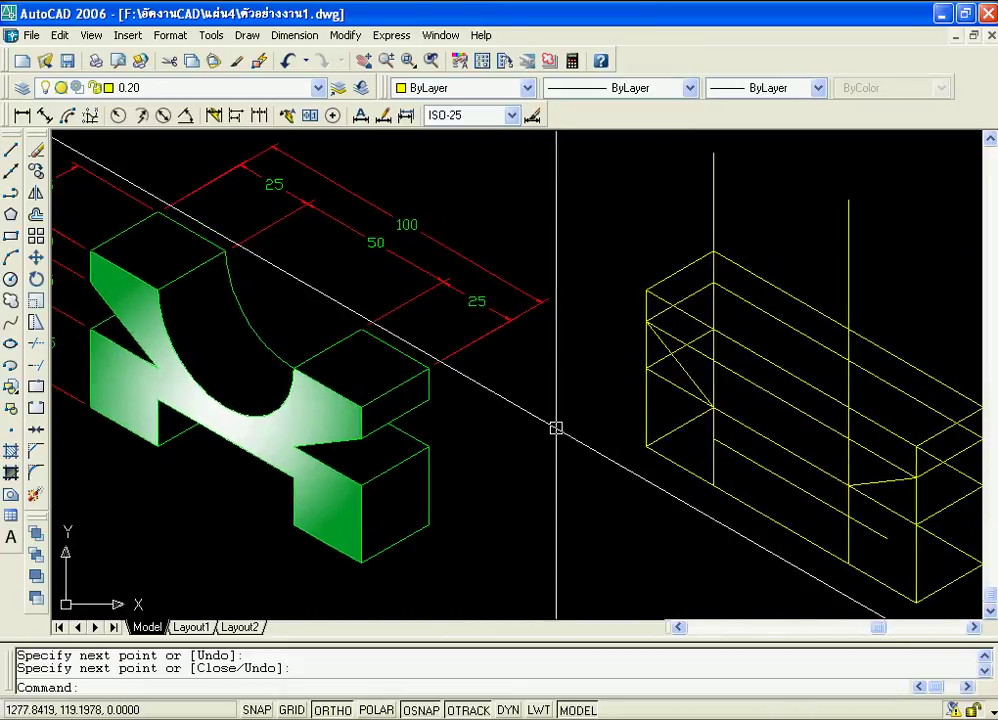
pyautogui.moveTo(690, 474)
pyautogui.mouseDown(button='middle')
pyautogui.moveTo(495, 437)
pyautogui.moveTo(479, 423)
pyautogui.mouseUp(button='middle')
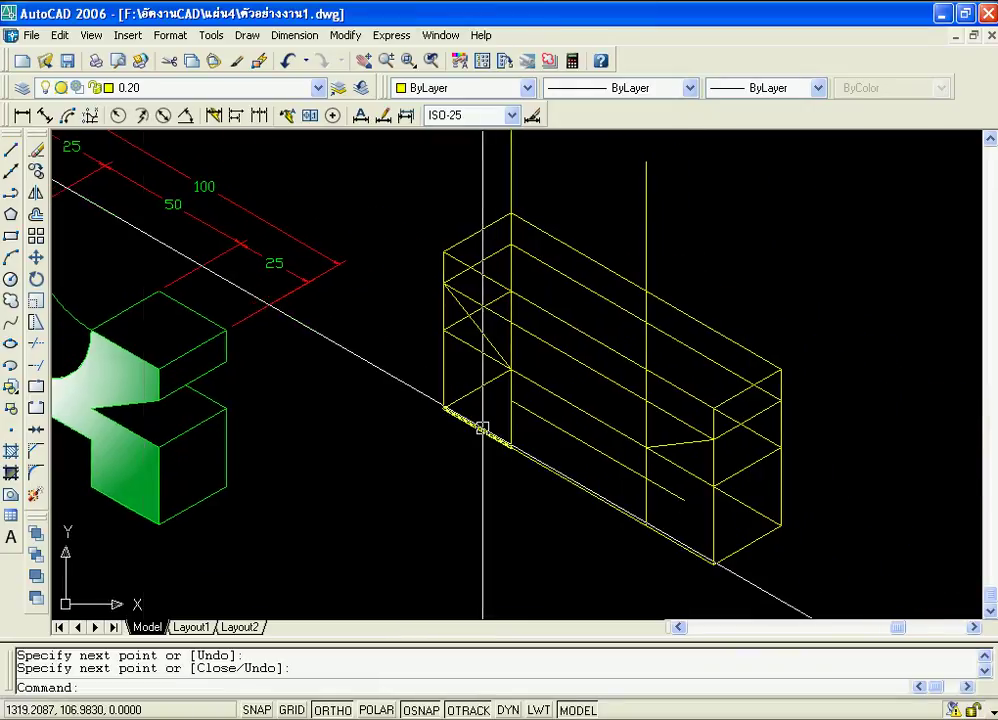
# Draw an isocircle centred on the edge midpoint, its radius reaching the marked intersection.
pyautogui.click(11, 344)
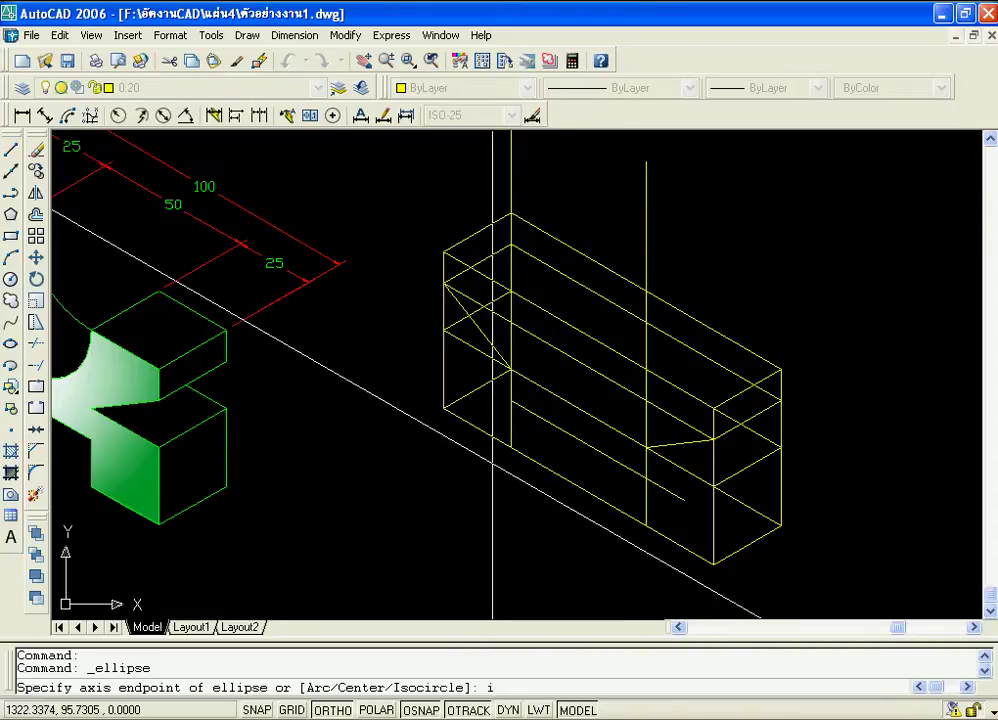
pyautogui.press('Return')
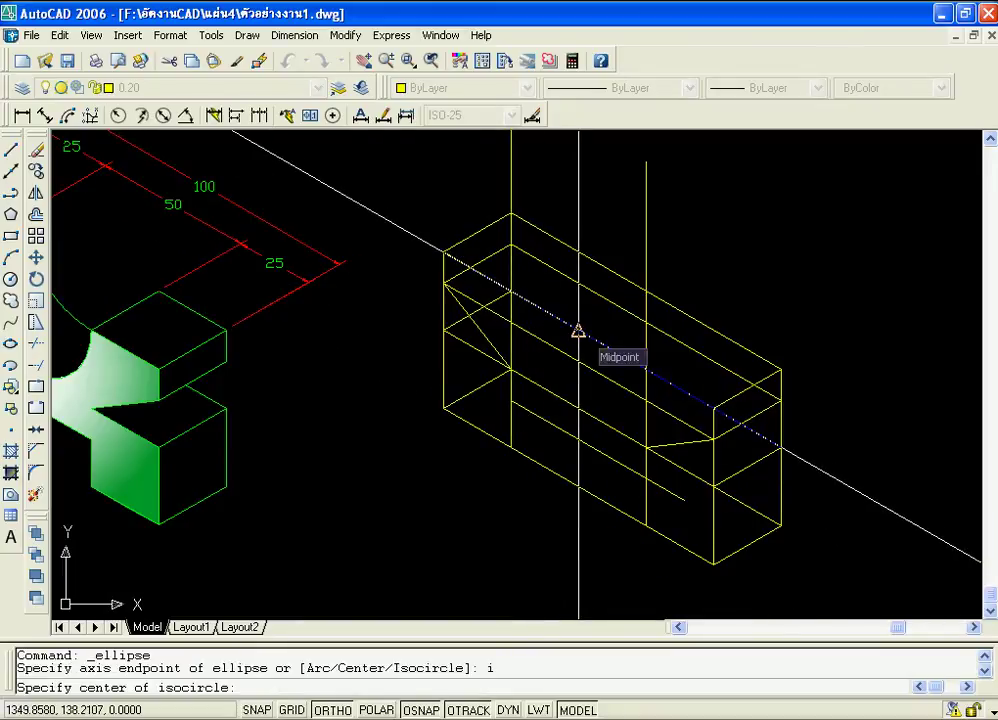
pyautogui.click(578, 331)
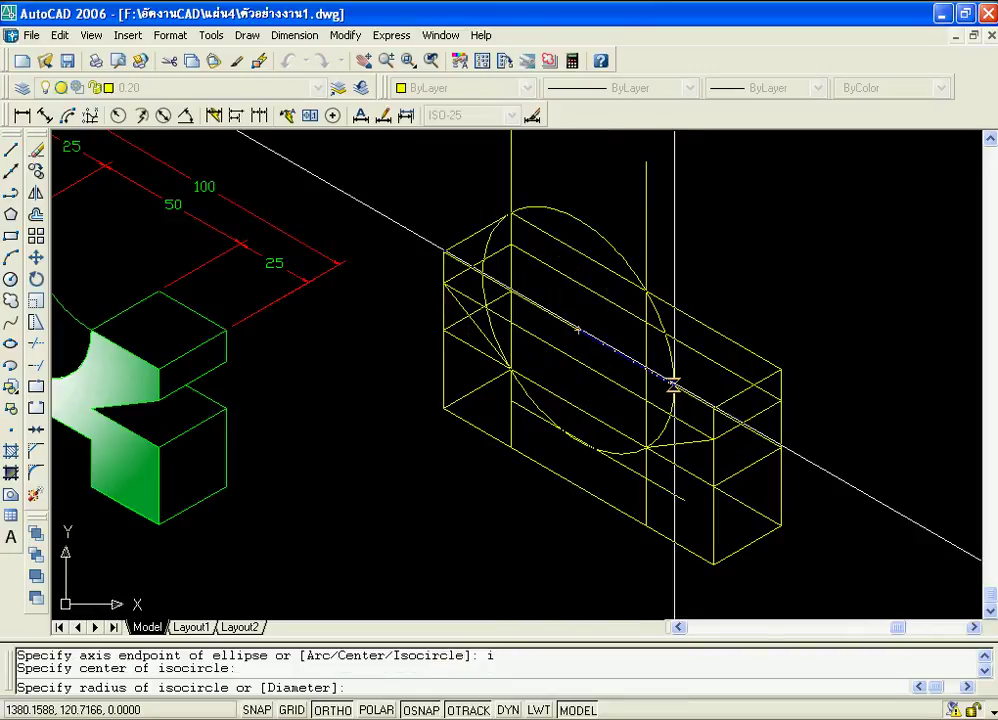
pyautogui.scroll(-1, 673, 383)
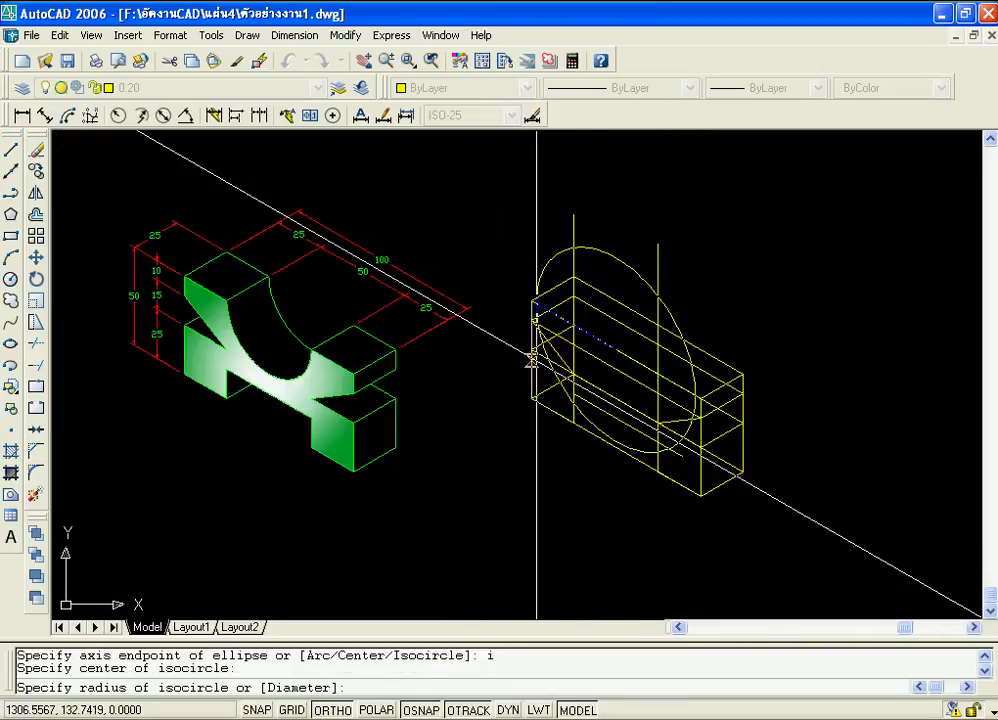
pyautogui.scroll(2, 595, 355)
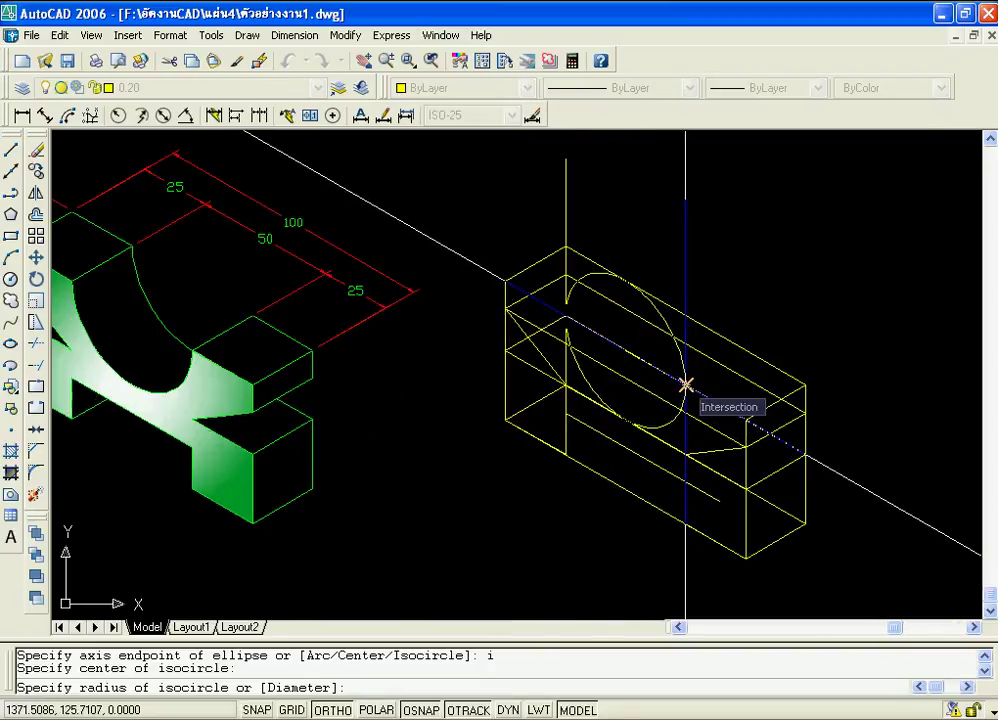
pyautogui.click(686, 383)
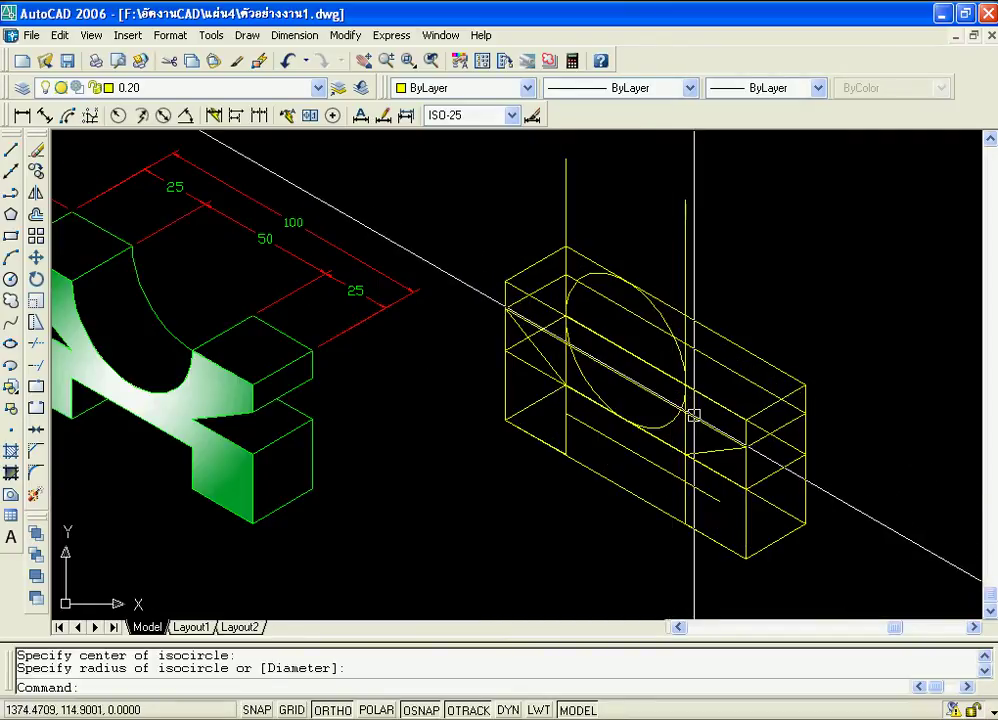
# Begin a new line at the isocircle's right edge intersection.
pyautogui.write('l')
pyautogui.press('Return')
pyautogui.click(686, 383)
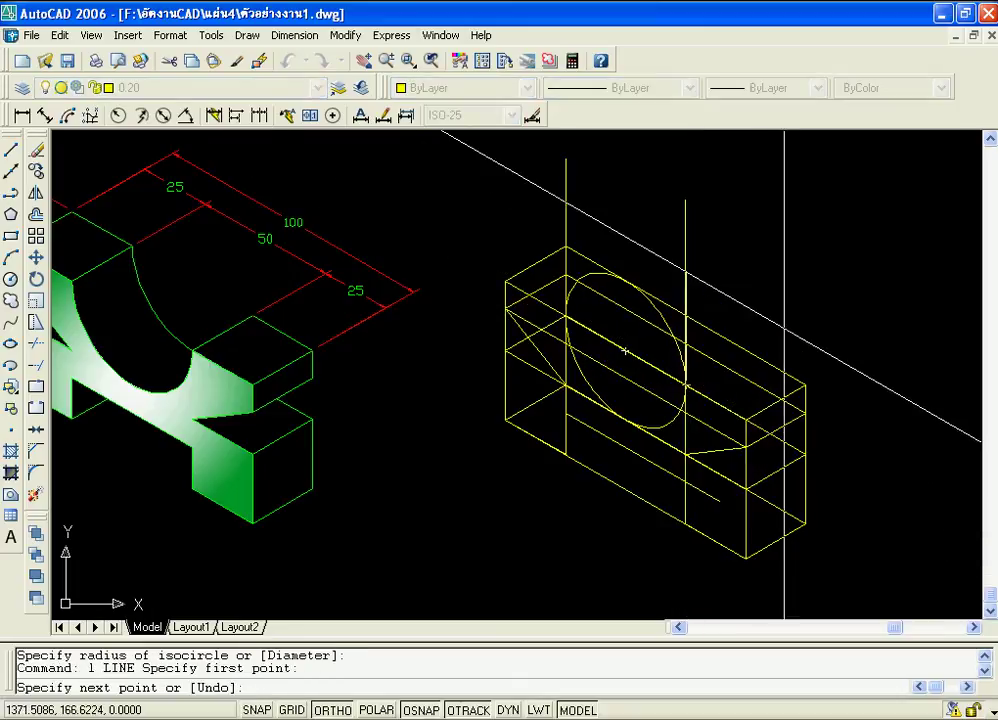
# Draw a guide line on the top isoplane, ending up and to the right.
pyautogui.press('F5')
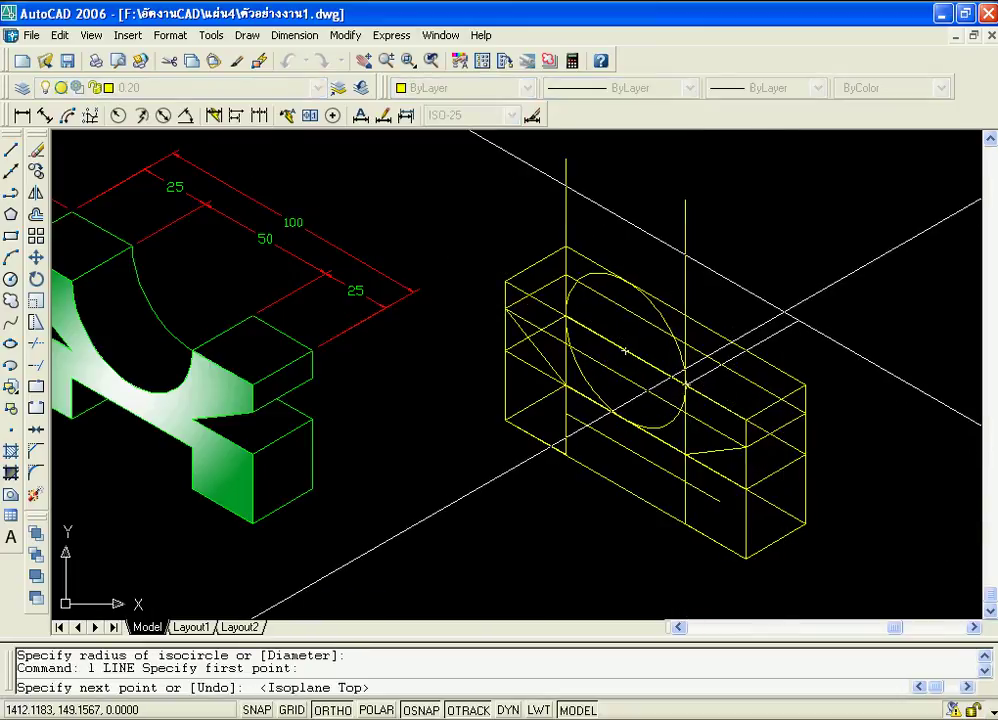
pyautogui.click(799, 320)
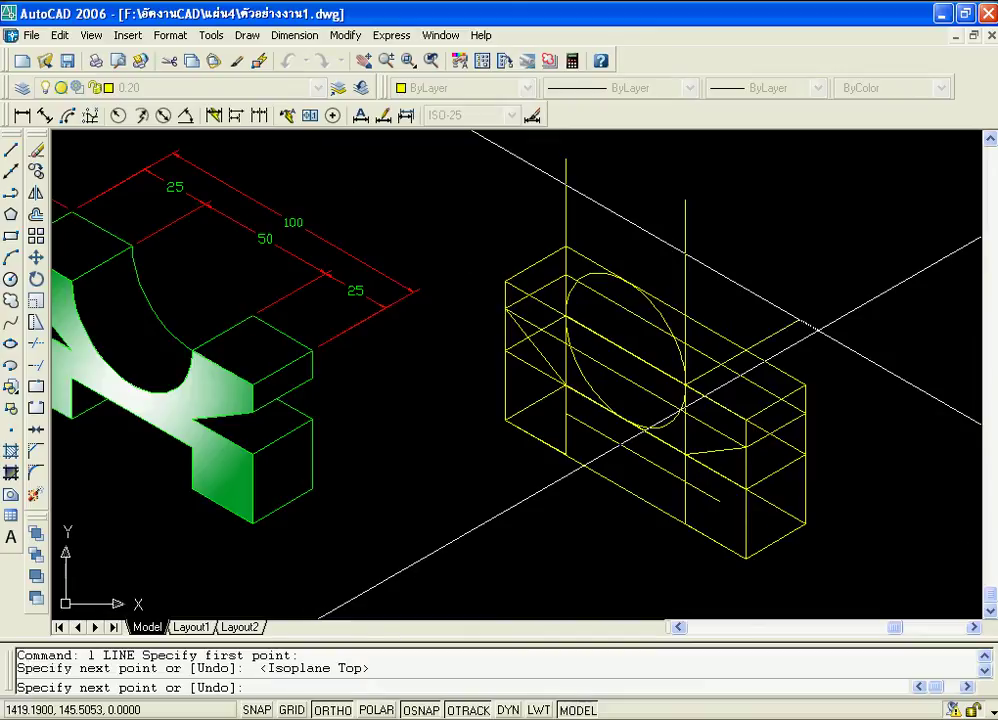
pyautogui.press('Return')
# Copy the isocircle from its base intersection to a snapped intersection farther along the yellow box.
pyautogui.click(673, 326)
pyautogui.write('co')
pyautogui.press('Return')
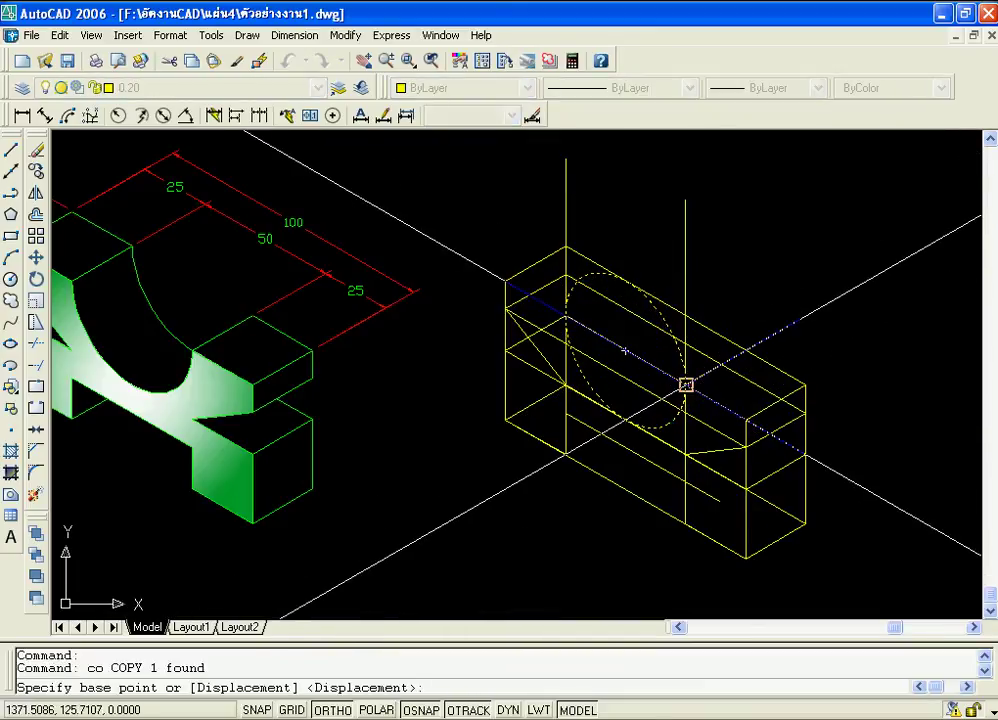
pyautogui.click(686, 384)
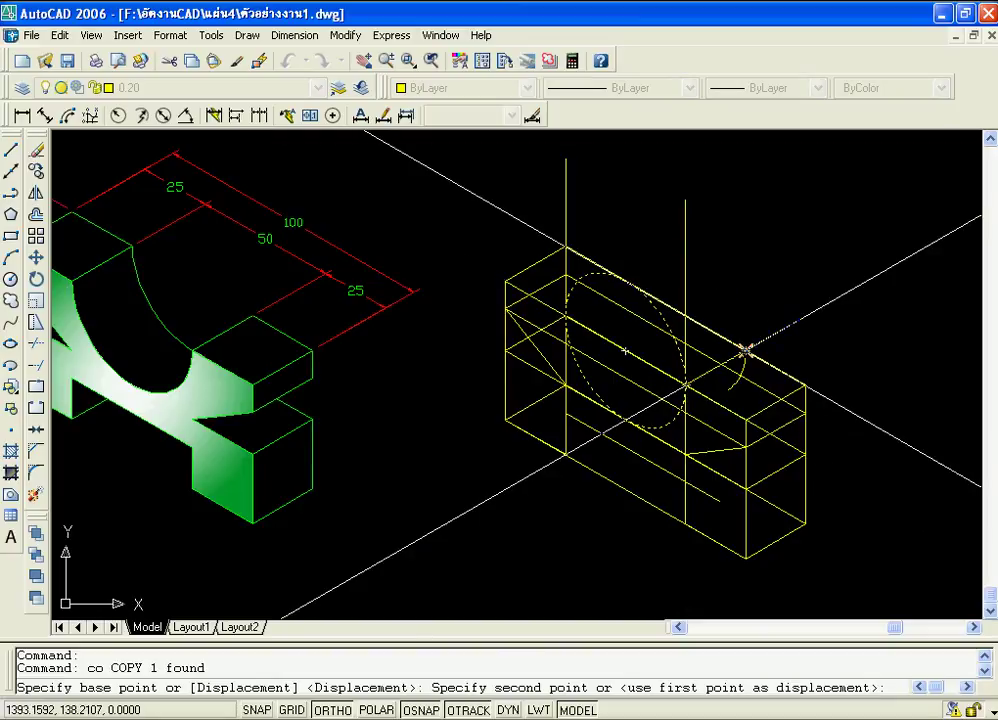
pyautogui.scroll(3, 752, 350)
pyautogui.scroll(3, 753, 352)
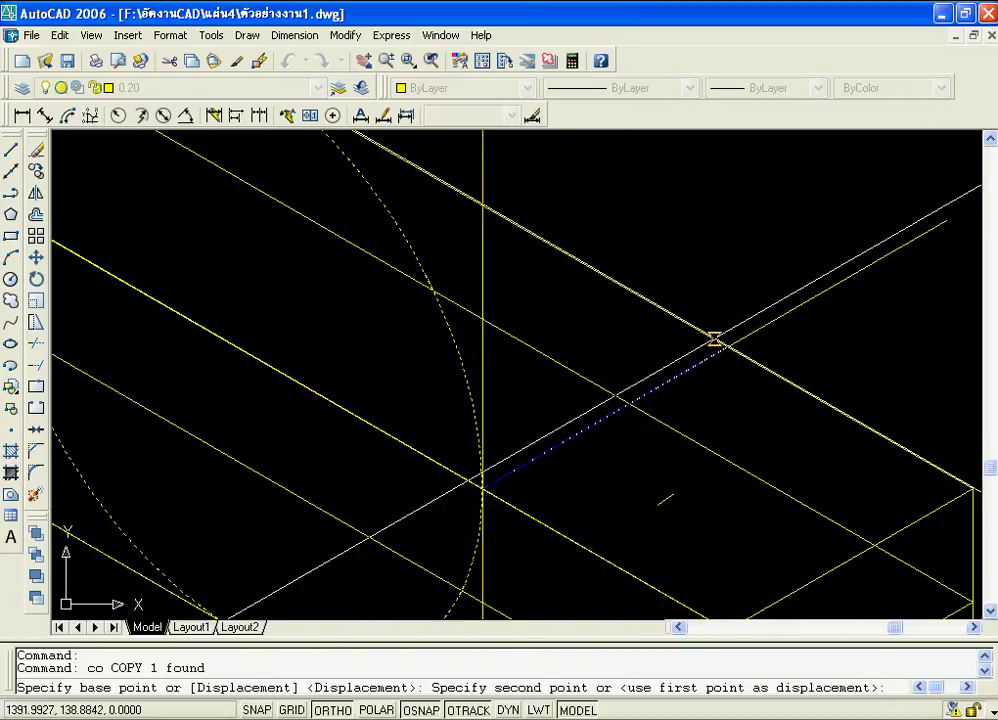
pyautogui.click(728, 345)
pyautogui.scroll(-5, 690, 370)
pyautogui.press('Return')
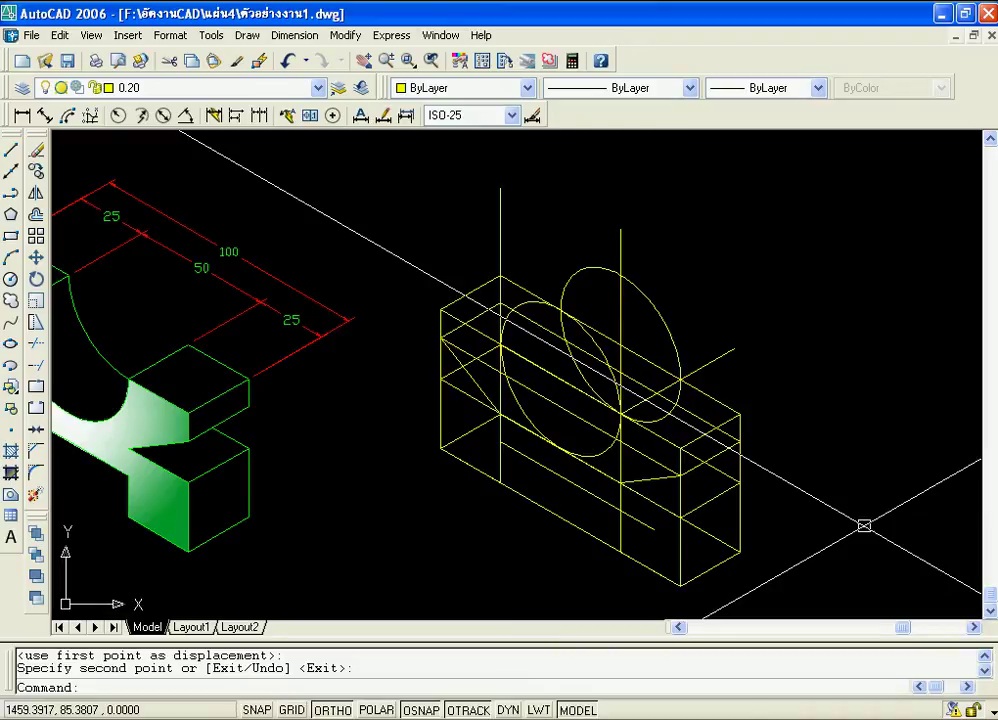
pyautogui.scroll(-1, 864, 525)
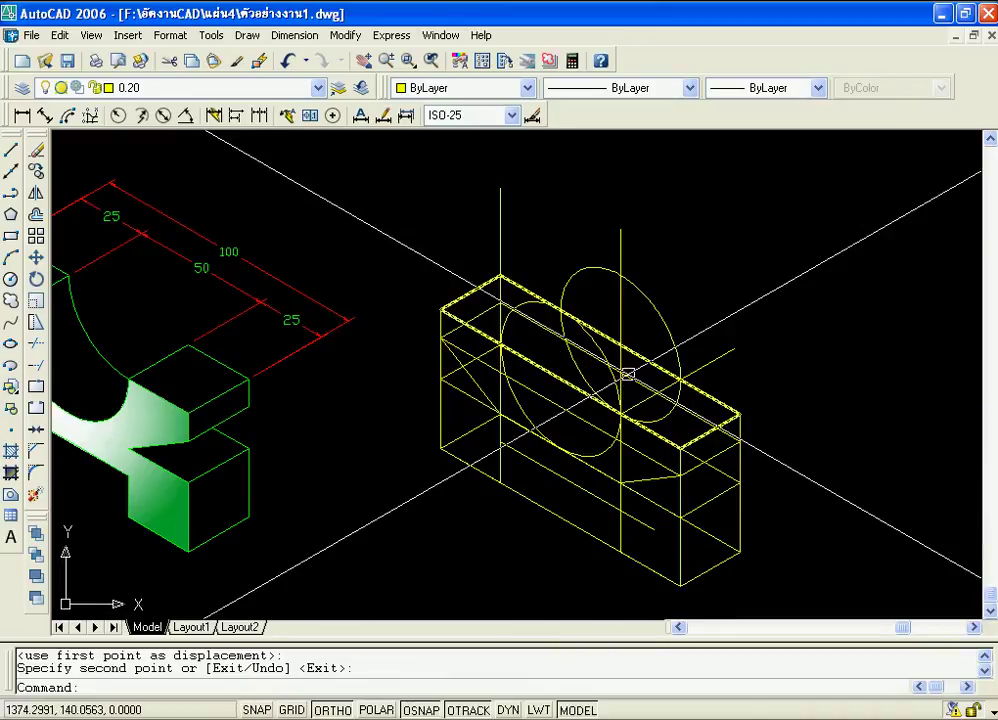
pyautogui.scroll(-2, 535, 325)
pyautogui.scroll(1, 675, 441)
pyautogui.scroll(-1, 700, 480)
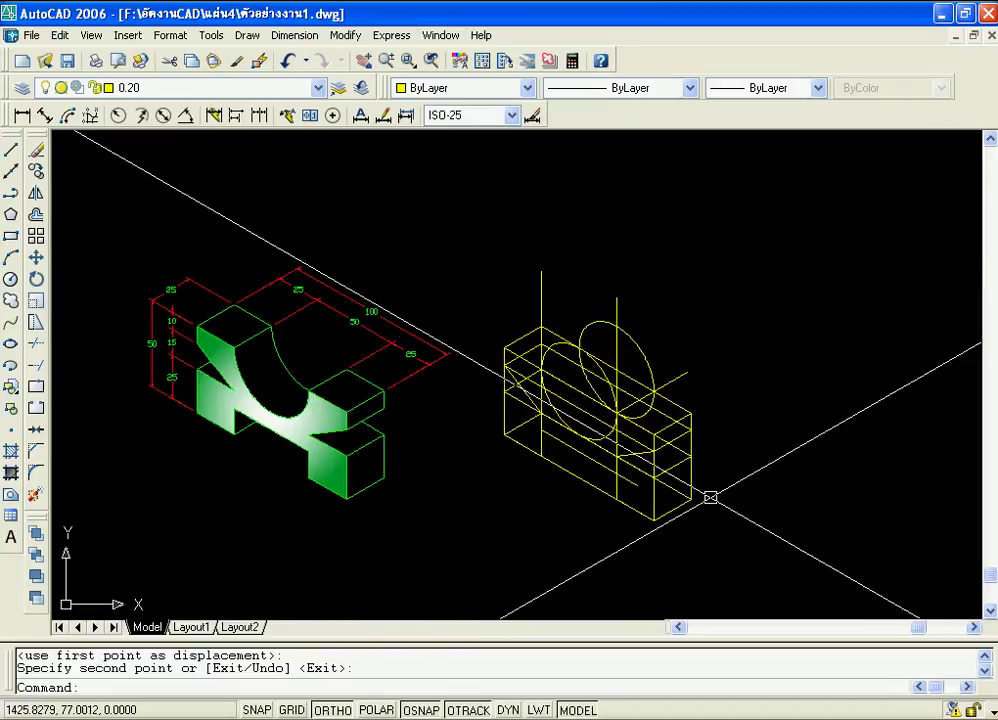
pyautogui.scroll(2, 648, 520)
pyautogui.scroll(2, 600, 508)
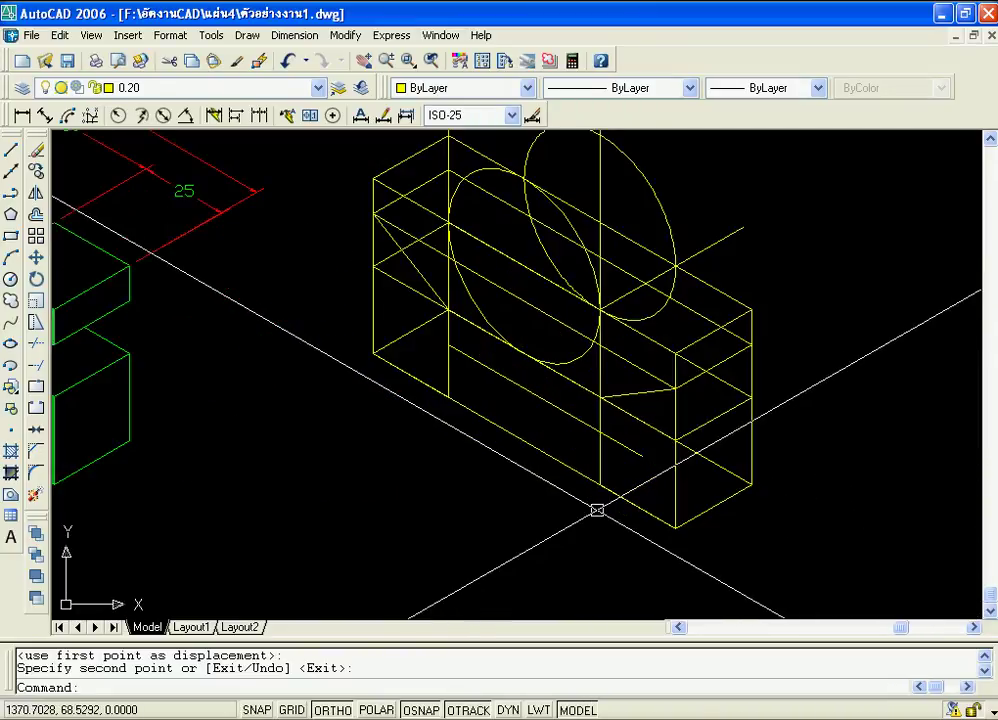
# Trim the bottom edge segment, using the vertical line and a second line as cutting edges.
pyautogui.write('tr')
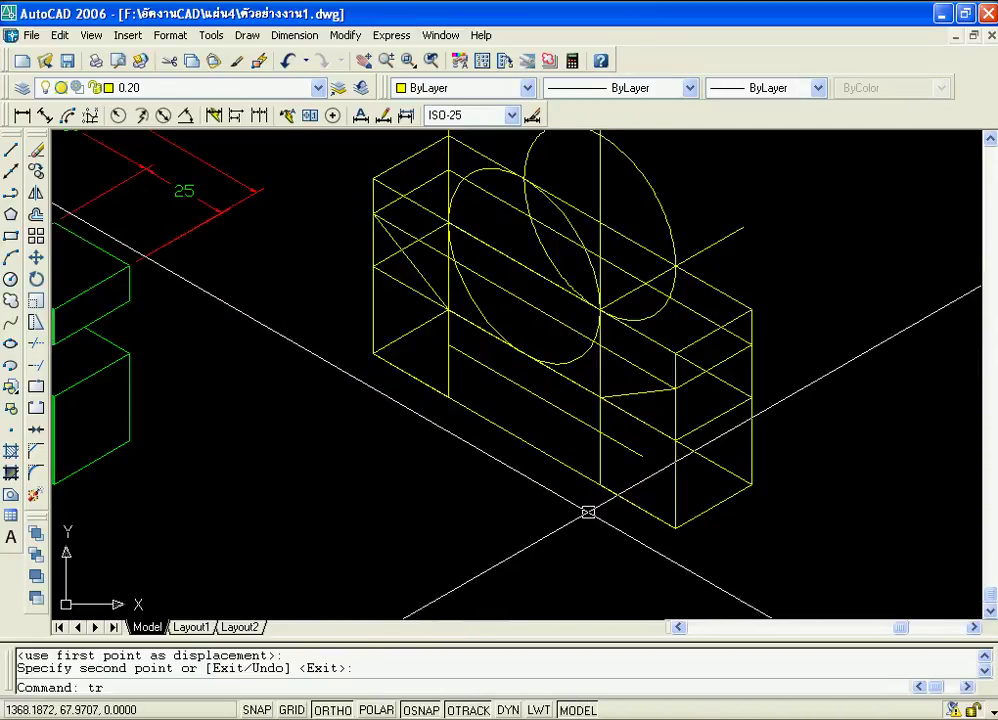
pyautogui.press('Return')
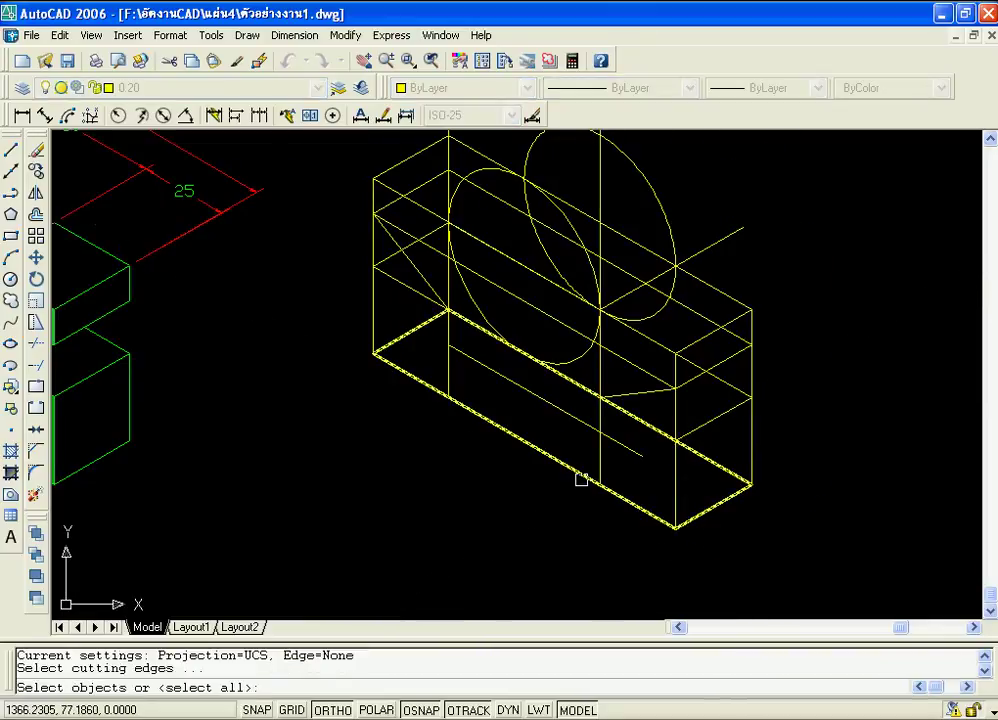
pyautogui.scroll(2, 580, 480)
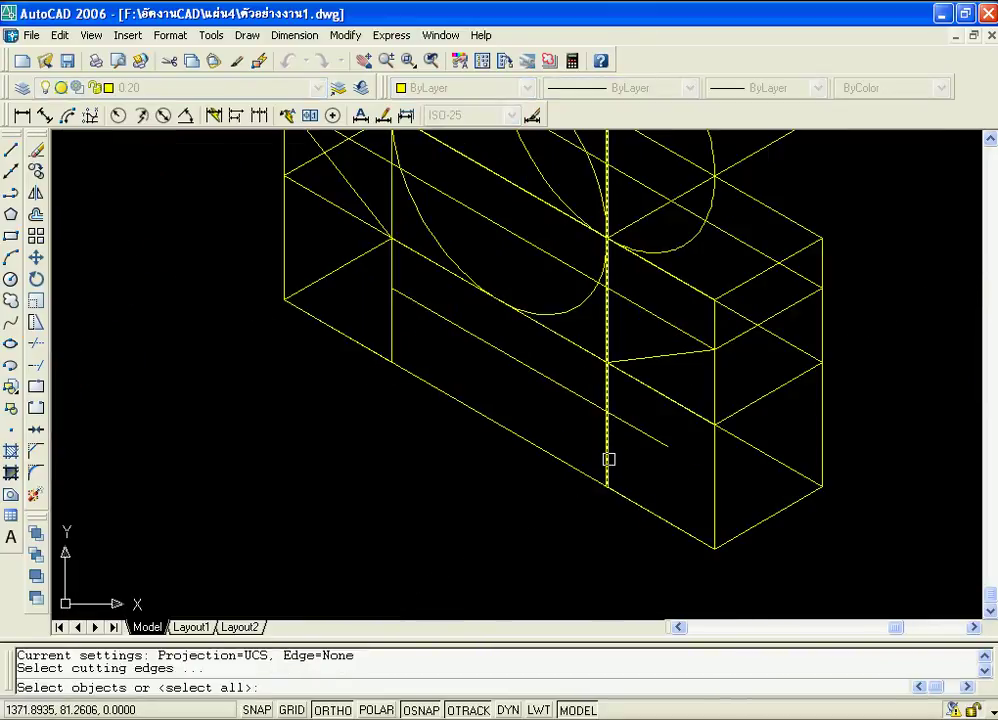
pyautogui.click(608, 459)
pyautogui.click(390, 343)
pyautogui.press('Return')
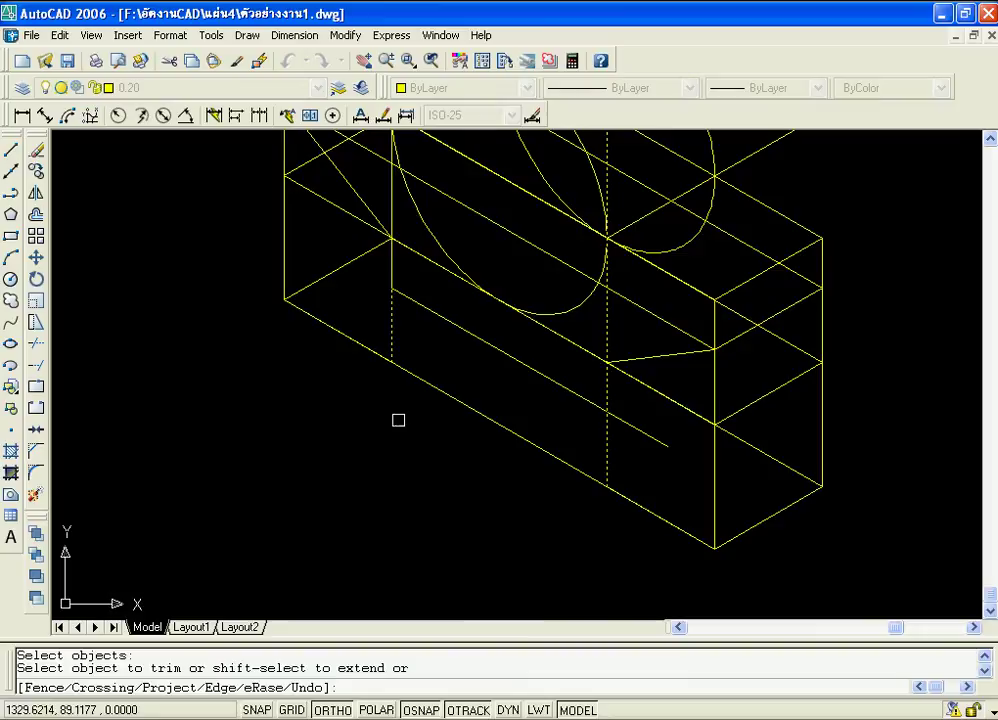
pyautogui.click(445, 396)
pyautogui.scroll(-3, 490, 445)
pyautogui.press('Return')
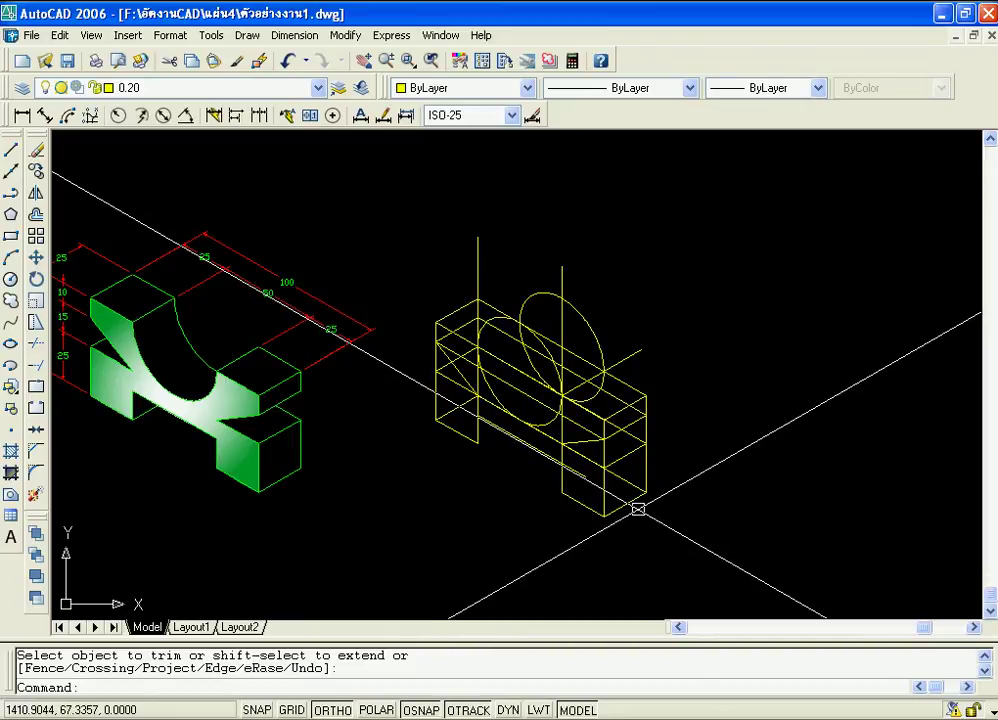
# Start a new trim with the entire yellow wireframe selected as cutting edges.
pyautogui.write('tr')
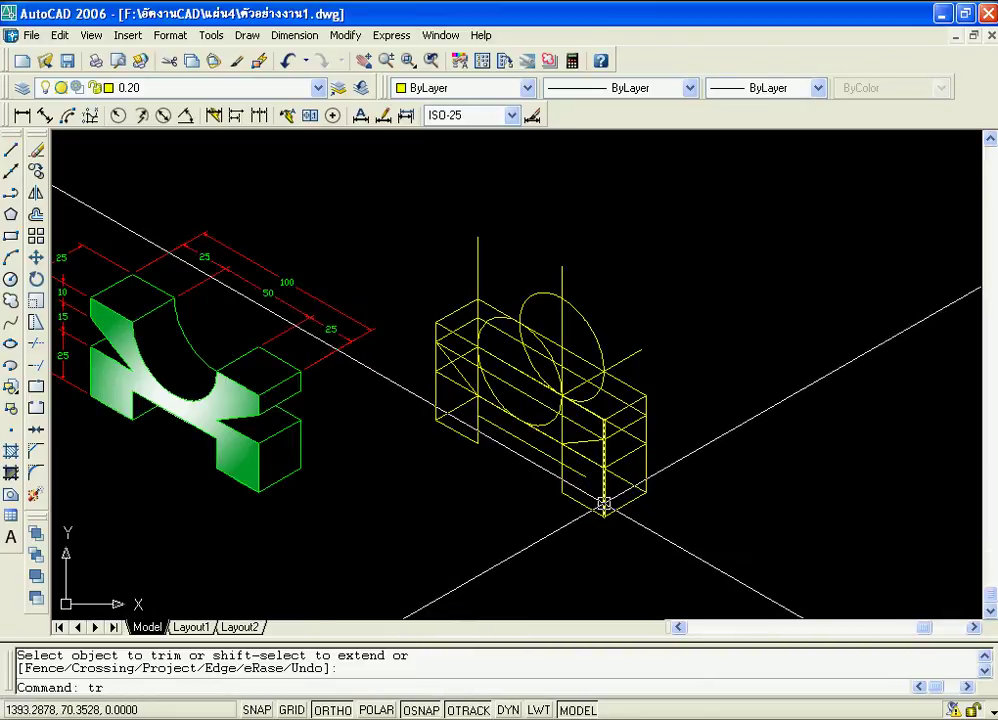
pyautogui.press('Return')
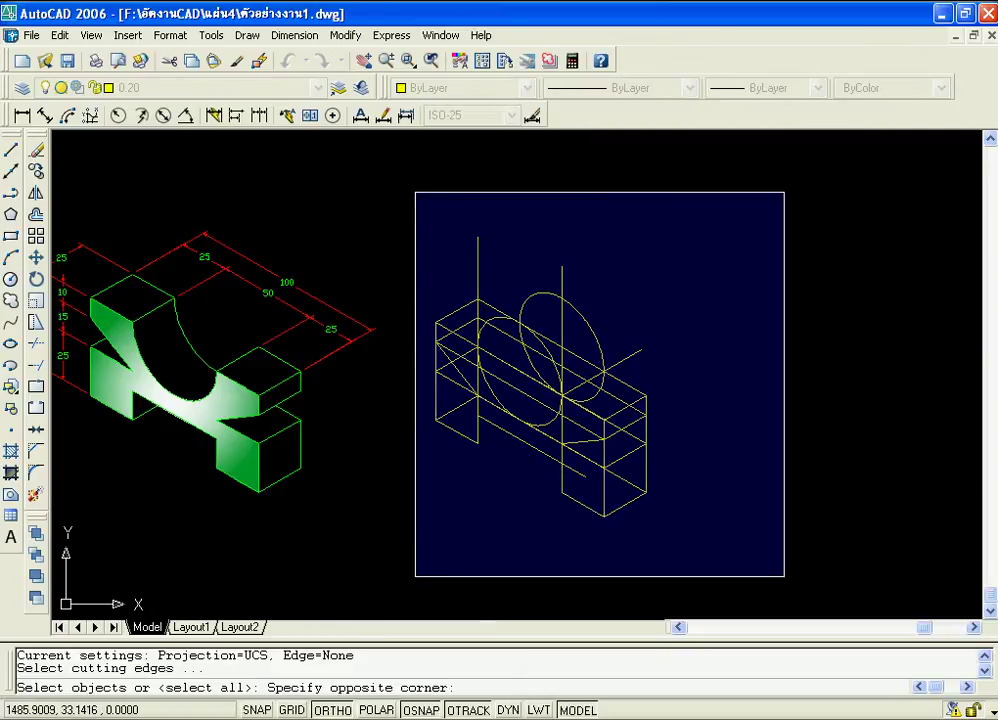
pyautogui.click(784, 576)
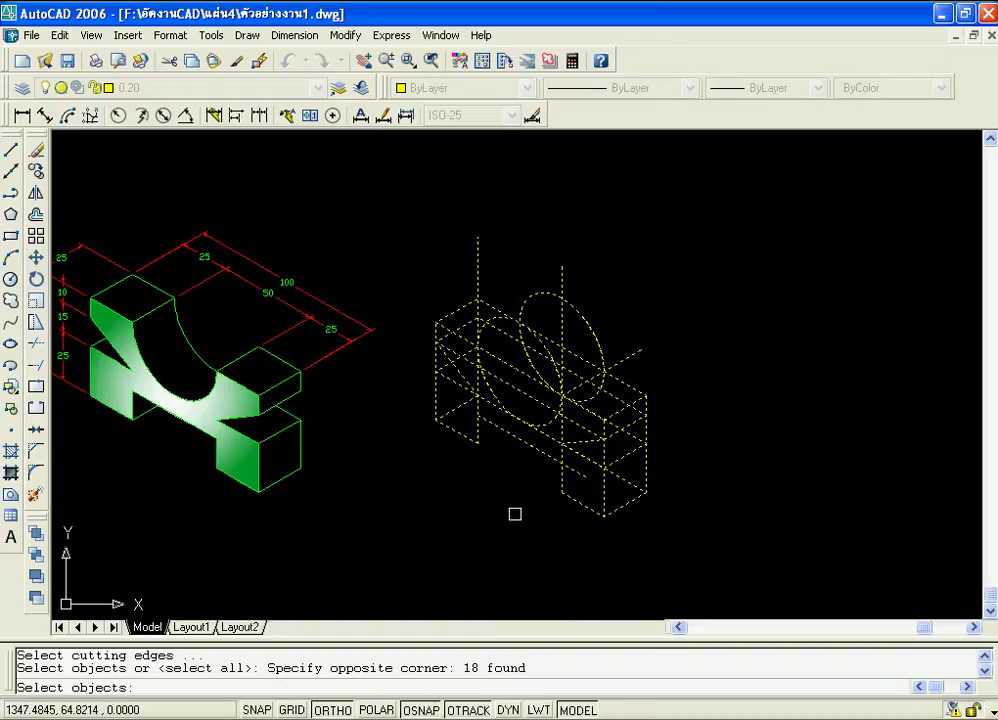
pyautogui.press('Return')
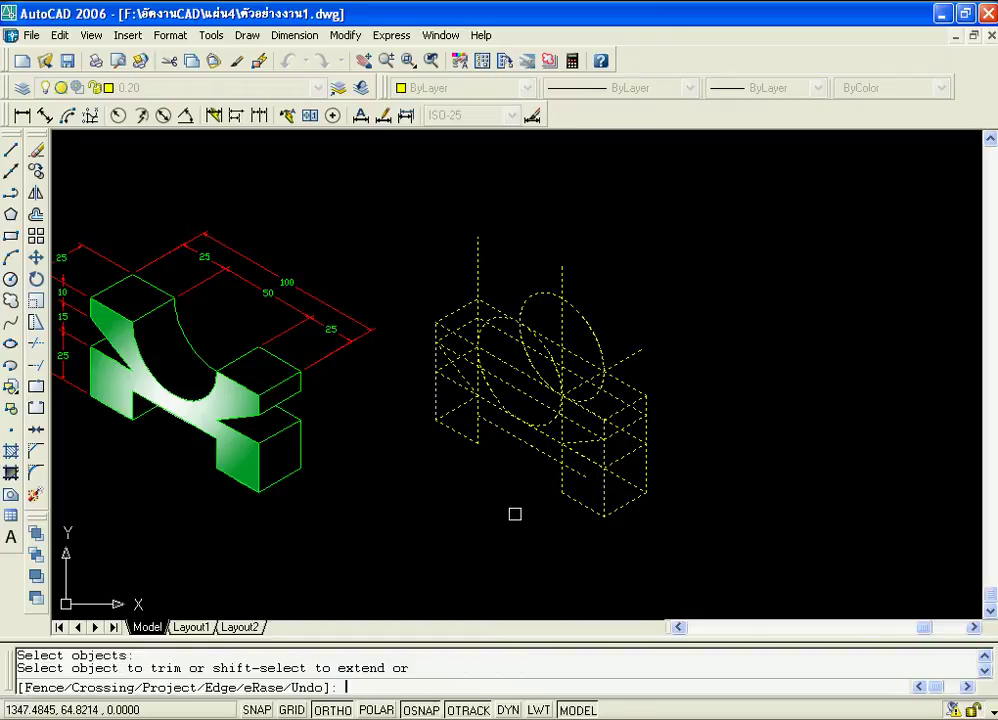
pyautogui.scroll(3, 561, 455)
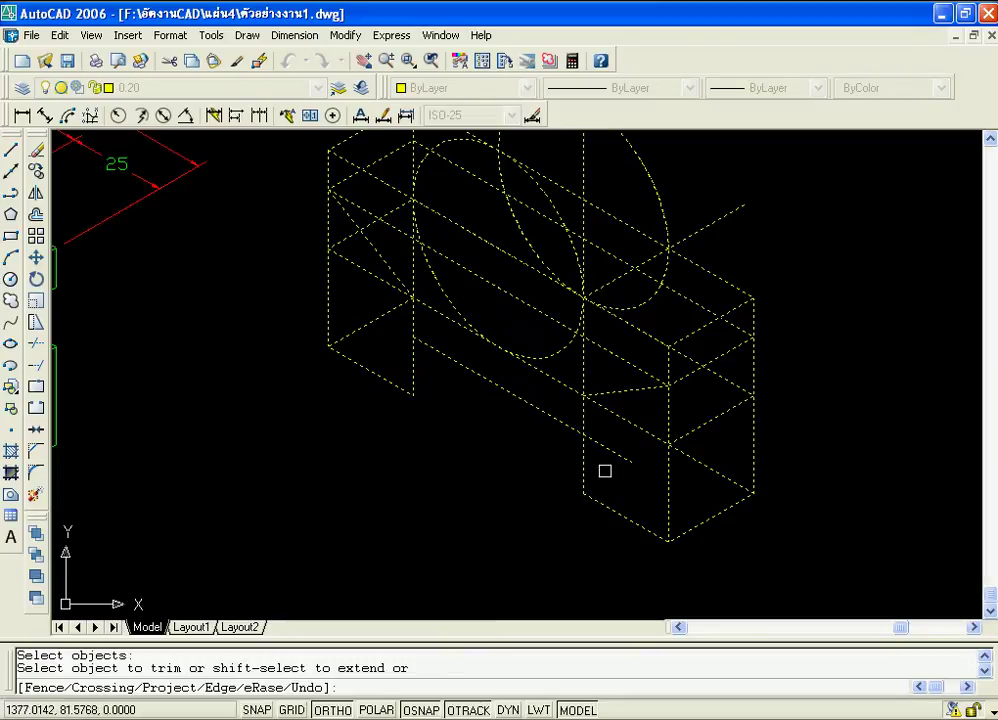
pyautogui.scroll(-4, 608, 456)
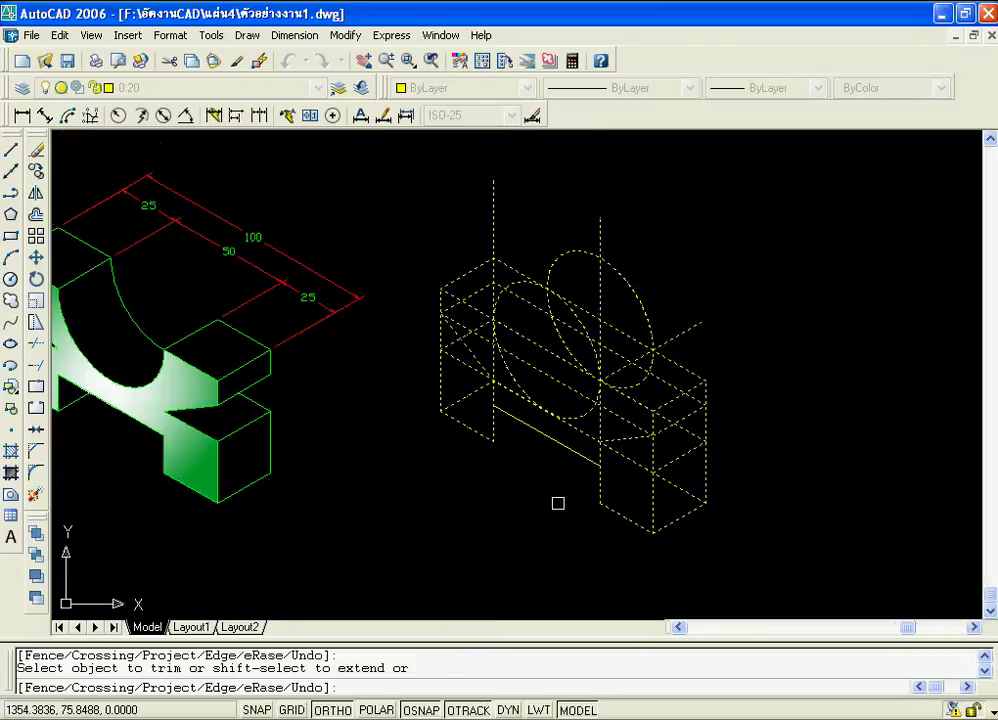
pyautogui.scroll(2, 463, 335)
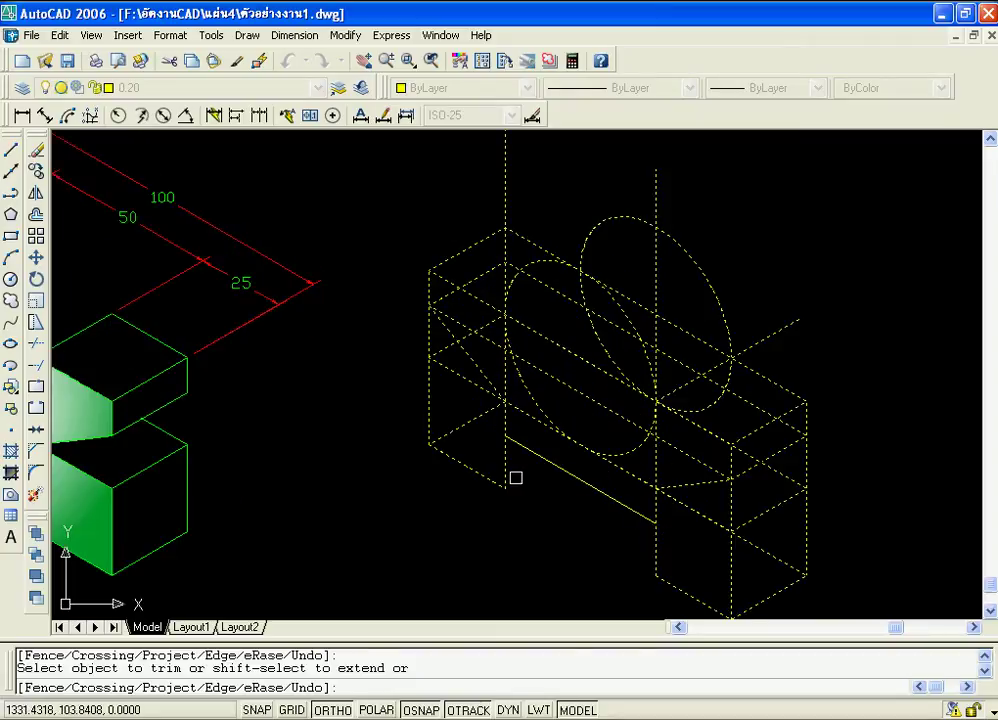
pyautogui.scroll(2, 488, 452)
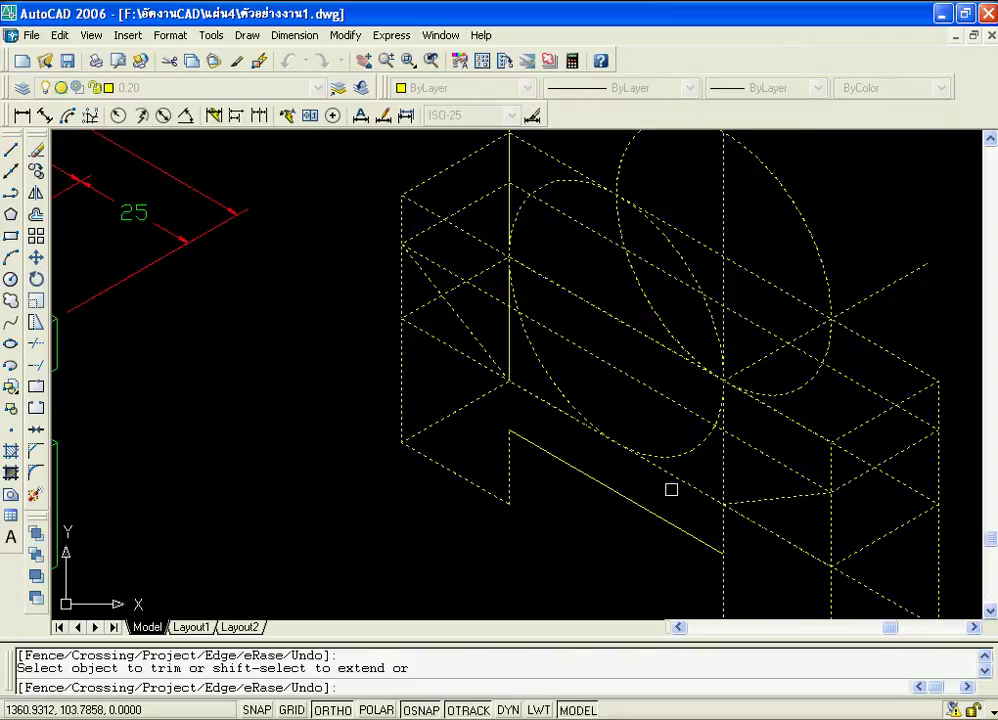
pyautogui.scroll(-3, 448, 368)
pyautogui.scroll(2, 694, 528)
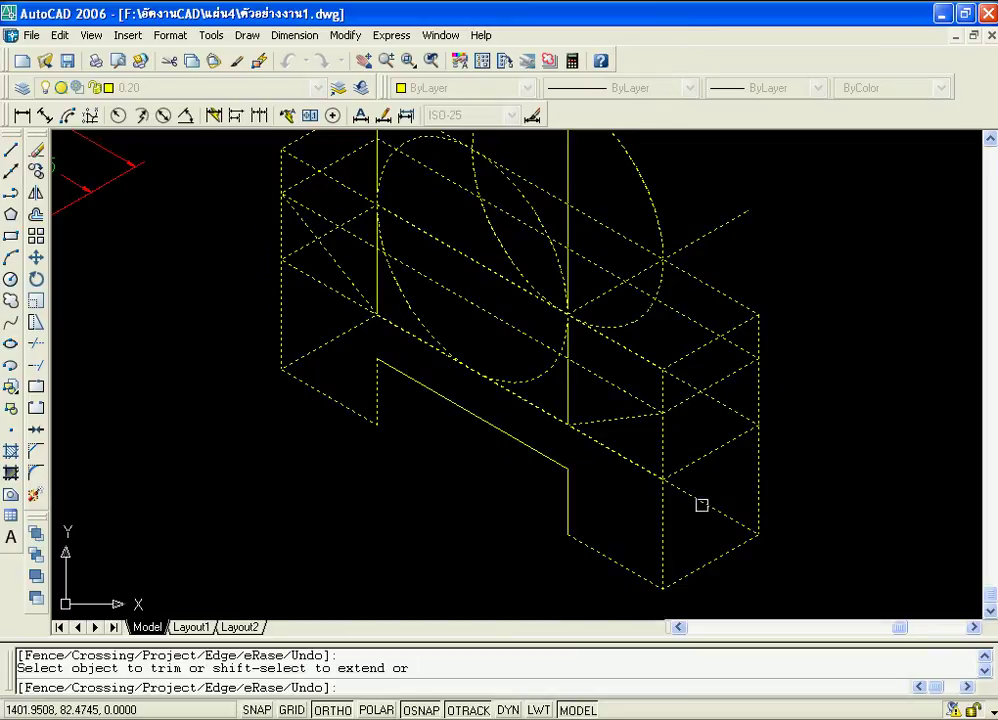
pyautogui.scroll(-2, 729, 534)
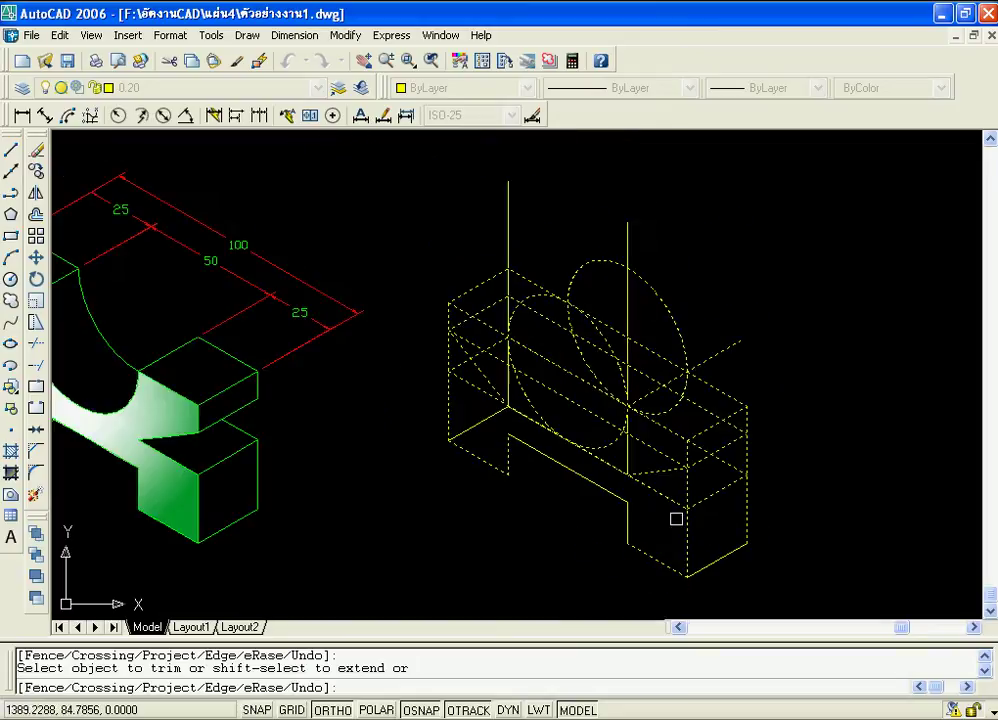
pyautogui.scroll(3, 442, 376)
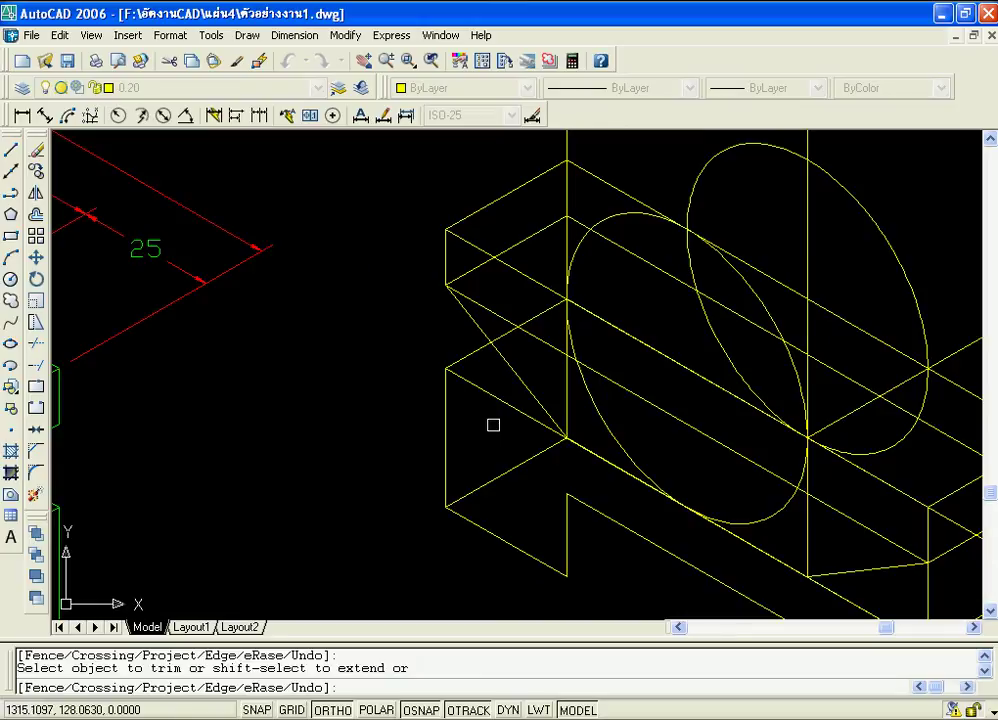
pyautogui.scroll(-2, 470, 401)
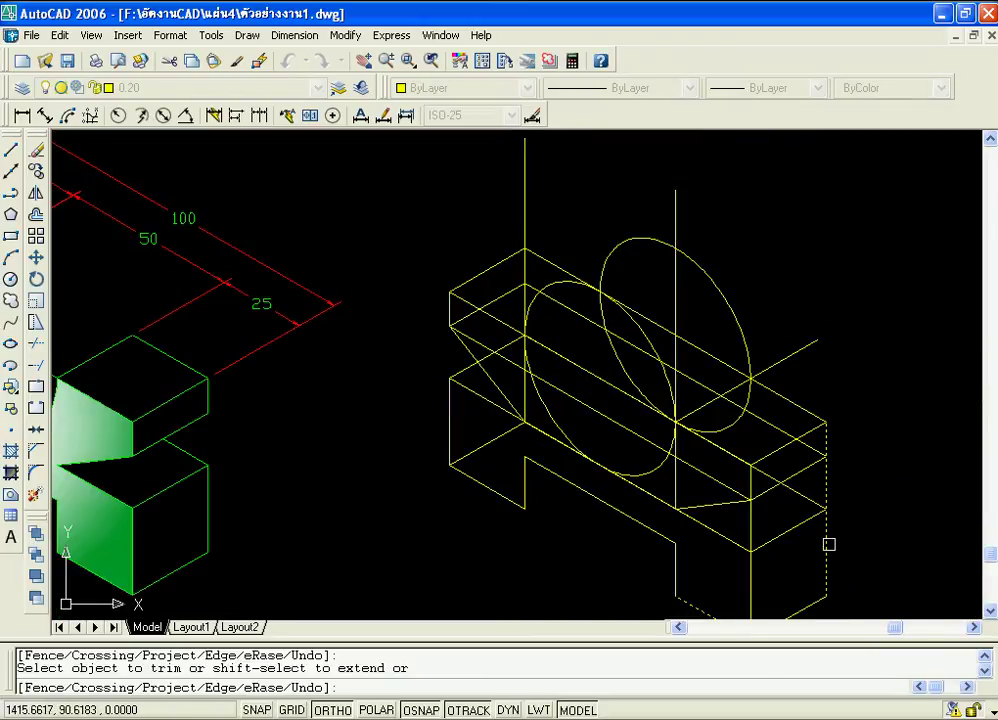
pyautogui.scroll(2, 829, 544)
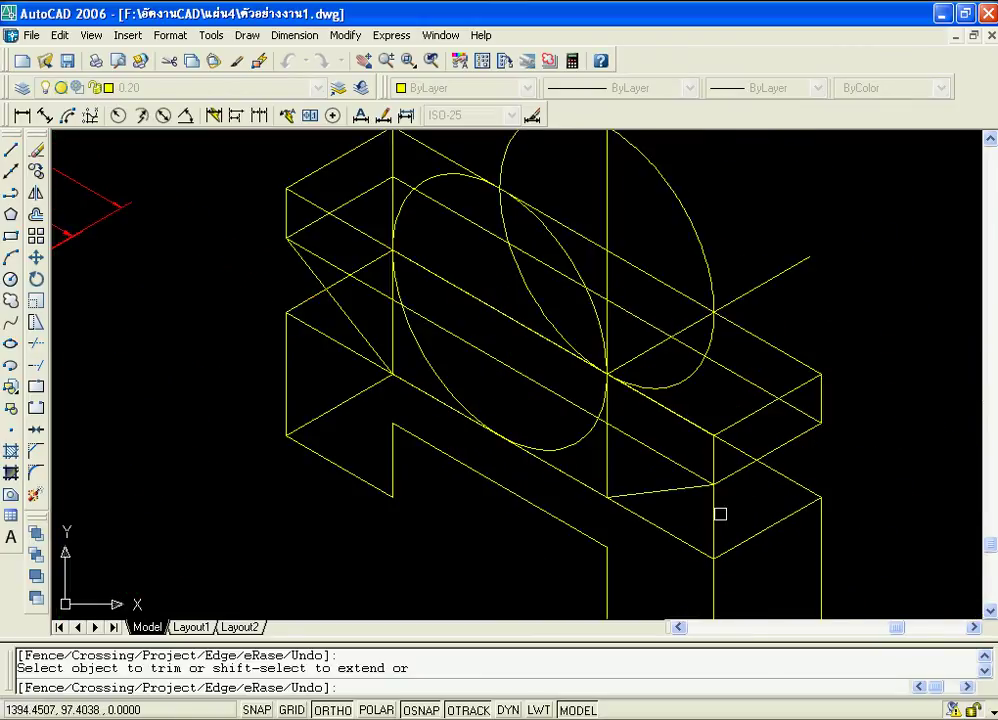
pyautogui.scroll(-2, 742, 419)
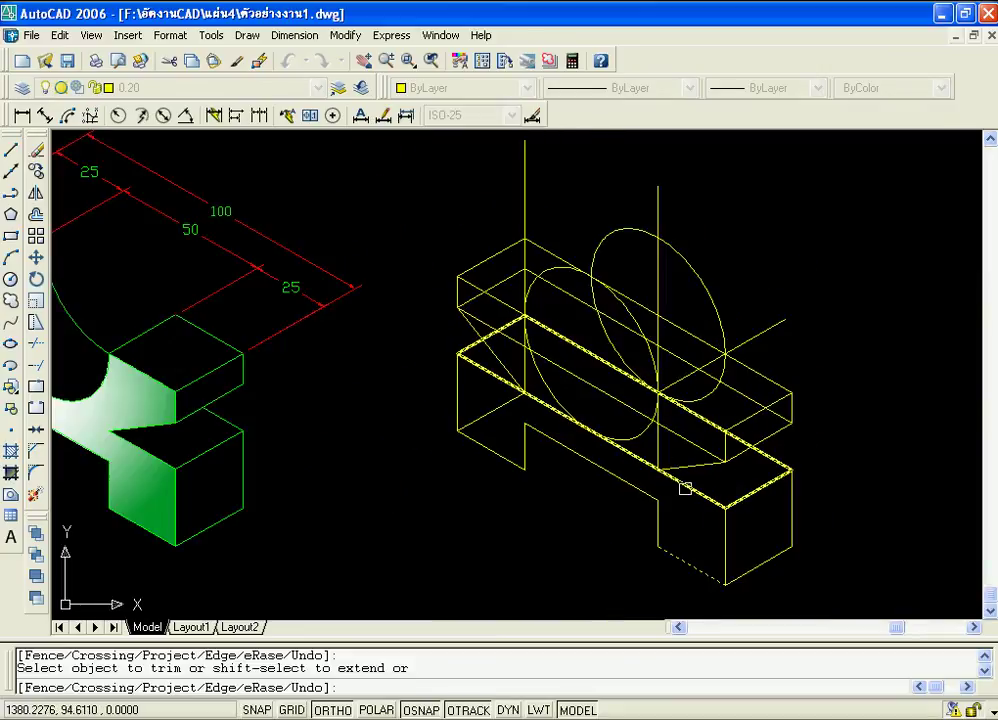
pyautogui.scroll(2, 662, 460)
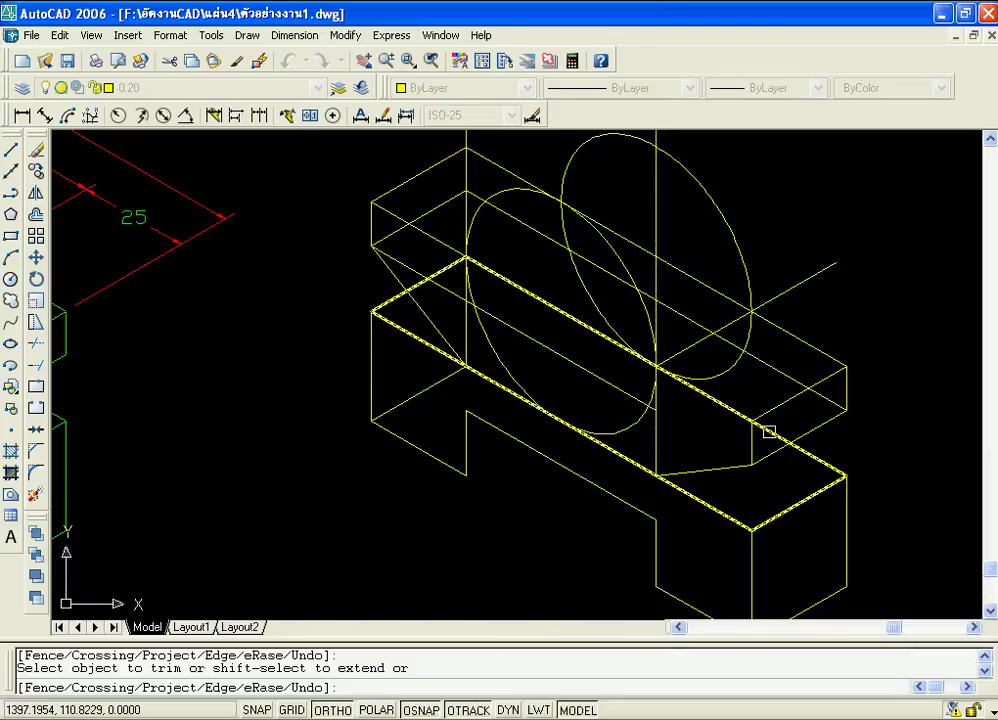
pyautogui.scroll(-2, 759, 245)
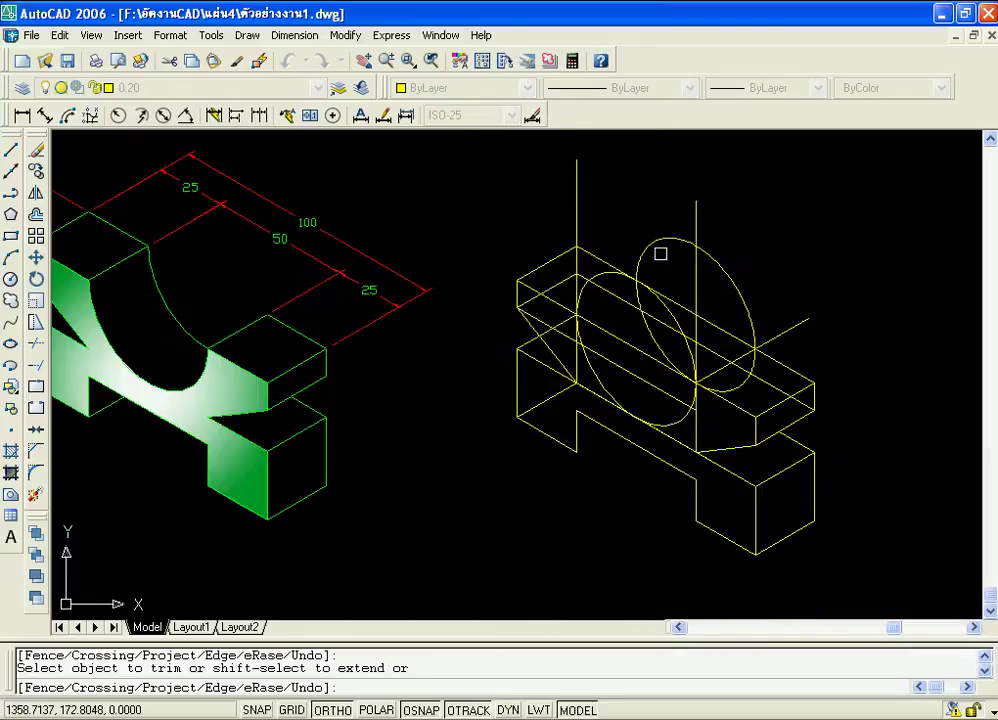
pyautogui.scroll(1, 660, 254)
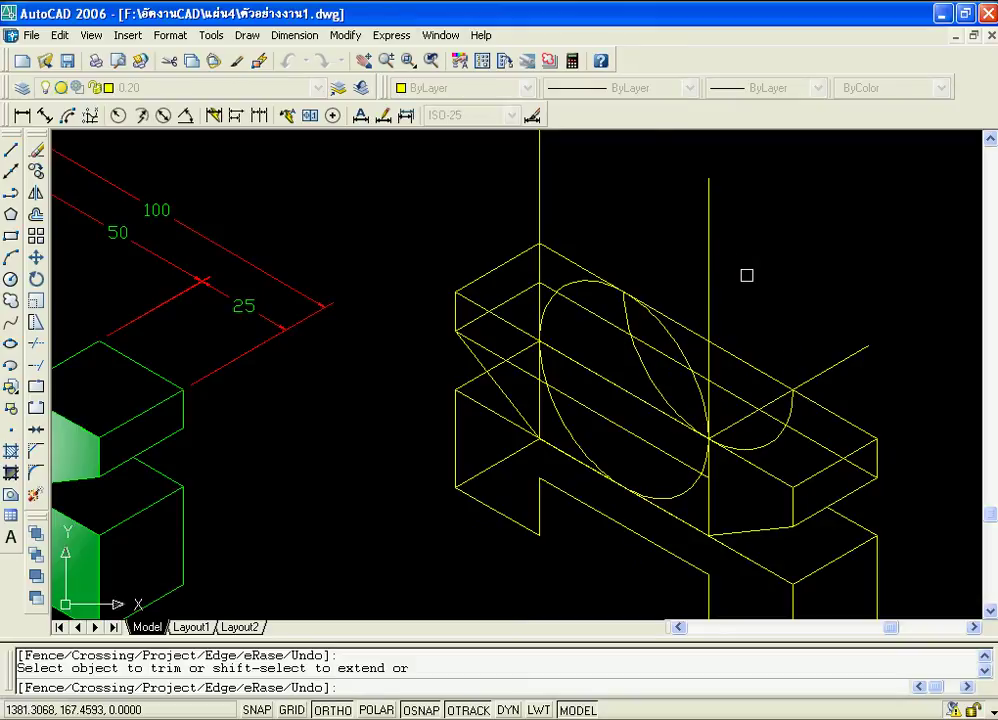
pyautogui.scroll(1, 715, 357)
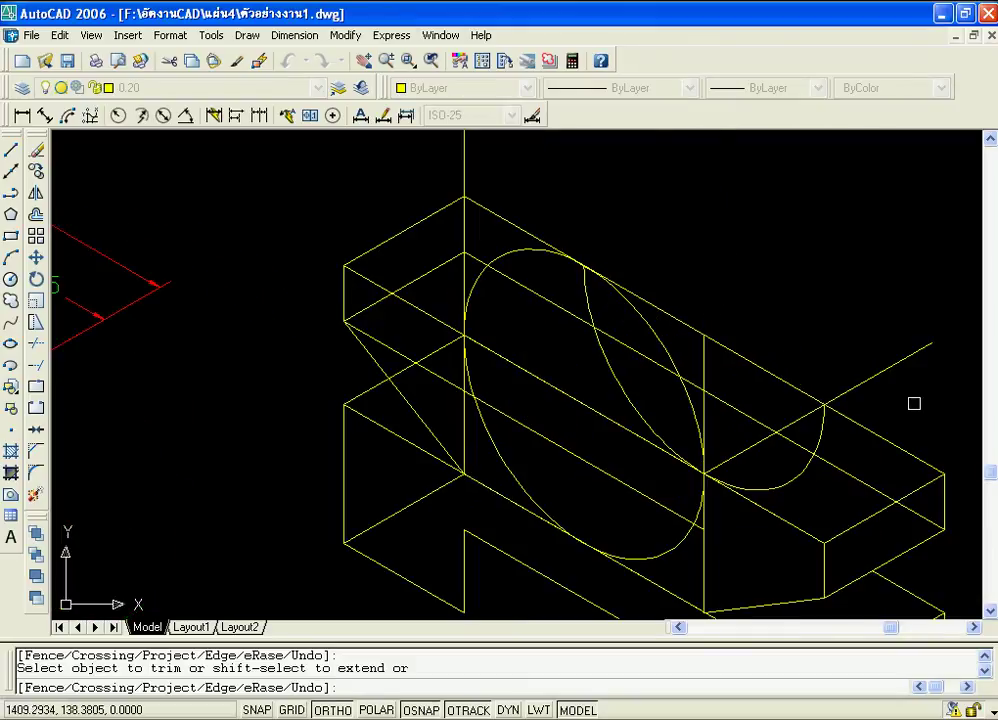
pyautogui.scroll(-1, 519, 320)
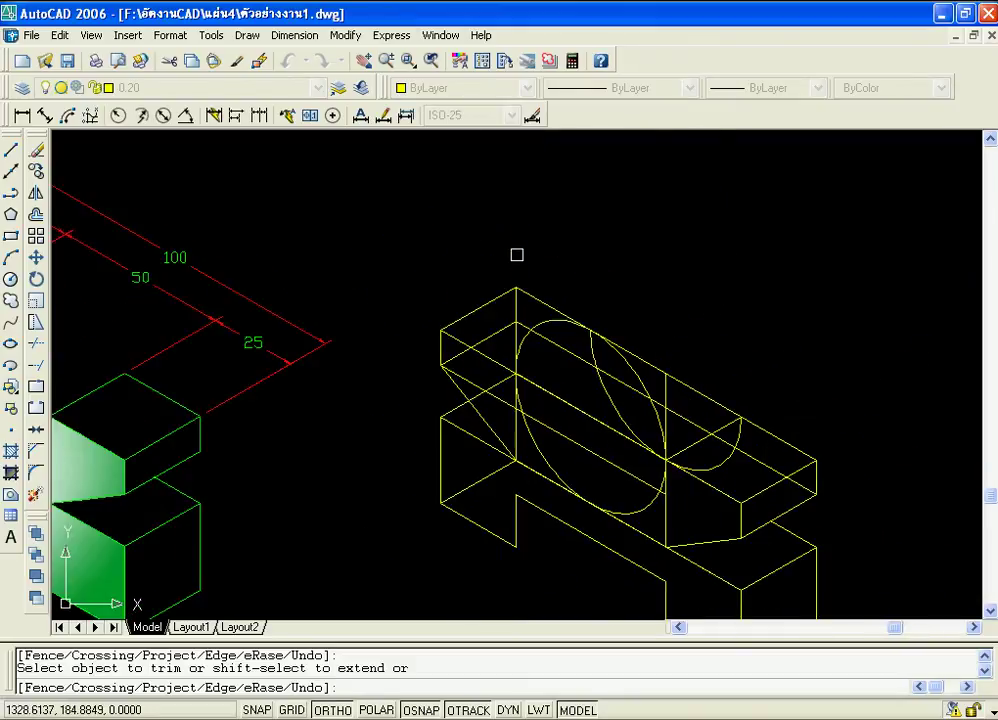
pyautogui.scroll(1, 640, 384)
# Trim part of the front ellipse, the top edge between the arcs, and the leftover front edge.
pyautogui.click(647, 381)
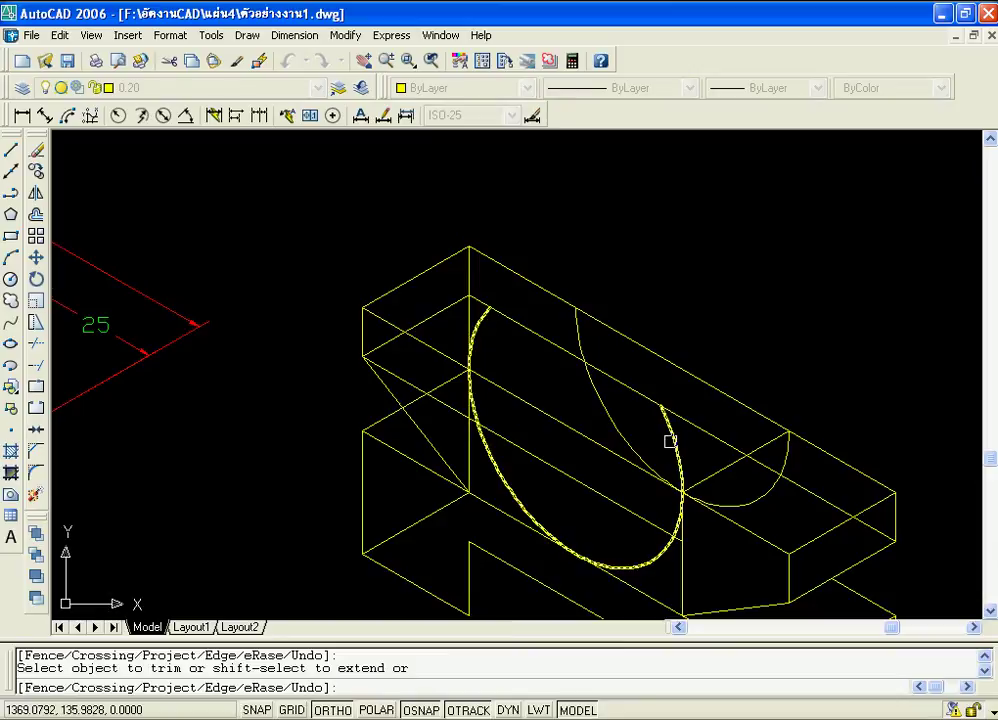
pyautogui.click(650, 352)
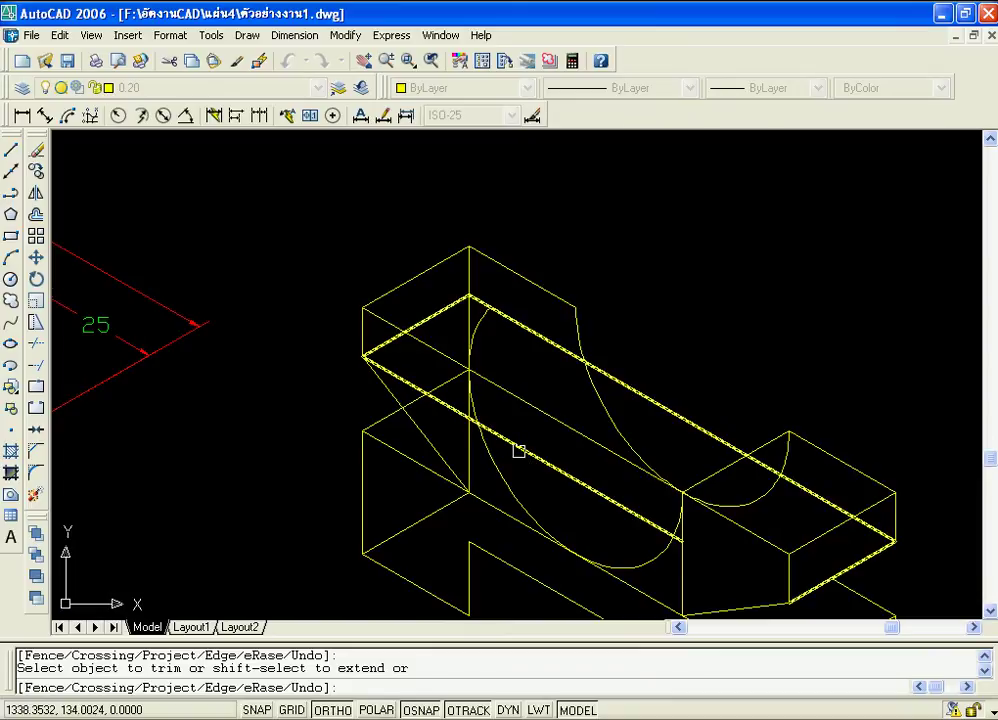
pyautogui.click(514, 399)
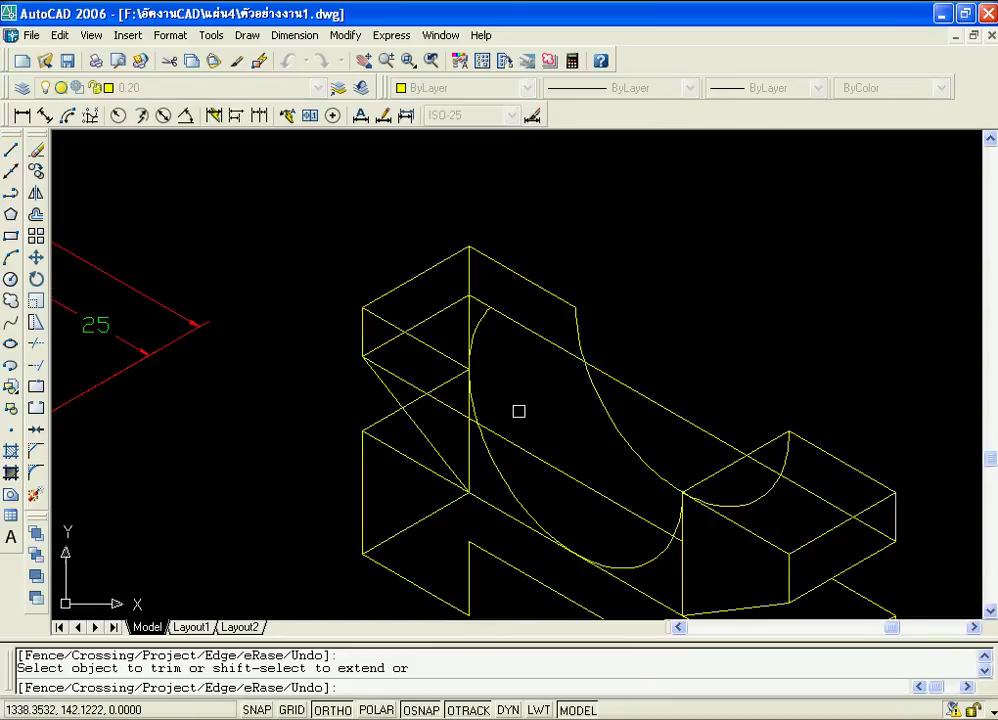
pyautogui.scroll(1, 519, 411)
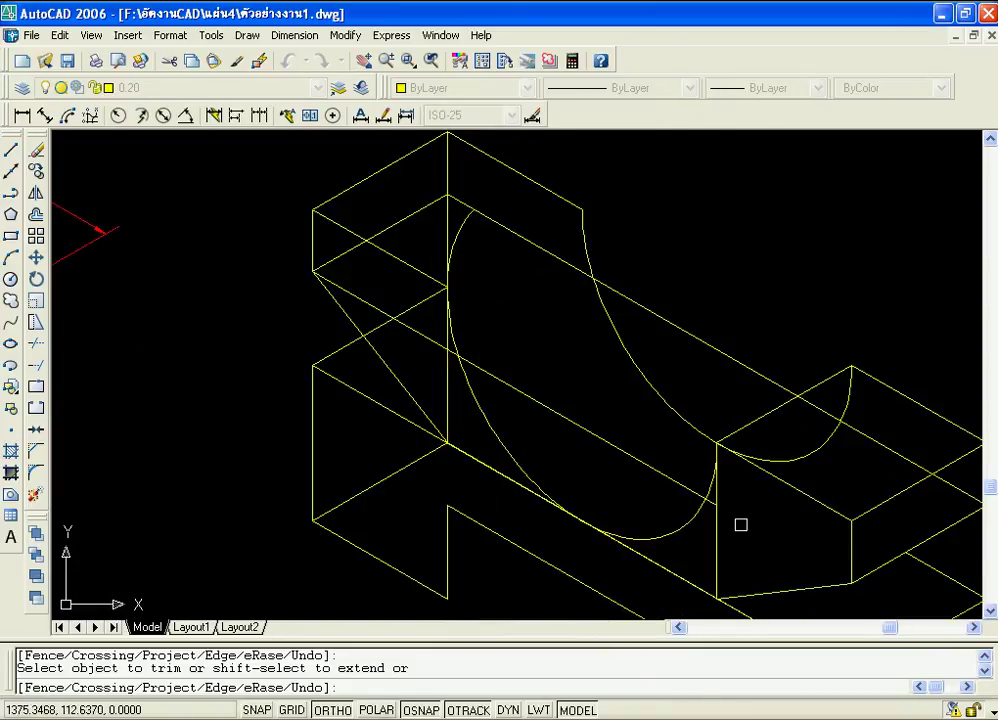
pyautogui.scroll(3, 704, 490)
pyautogui.scroll(-2, 679, 471)
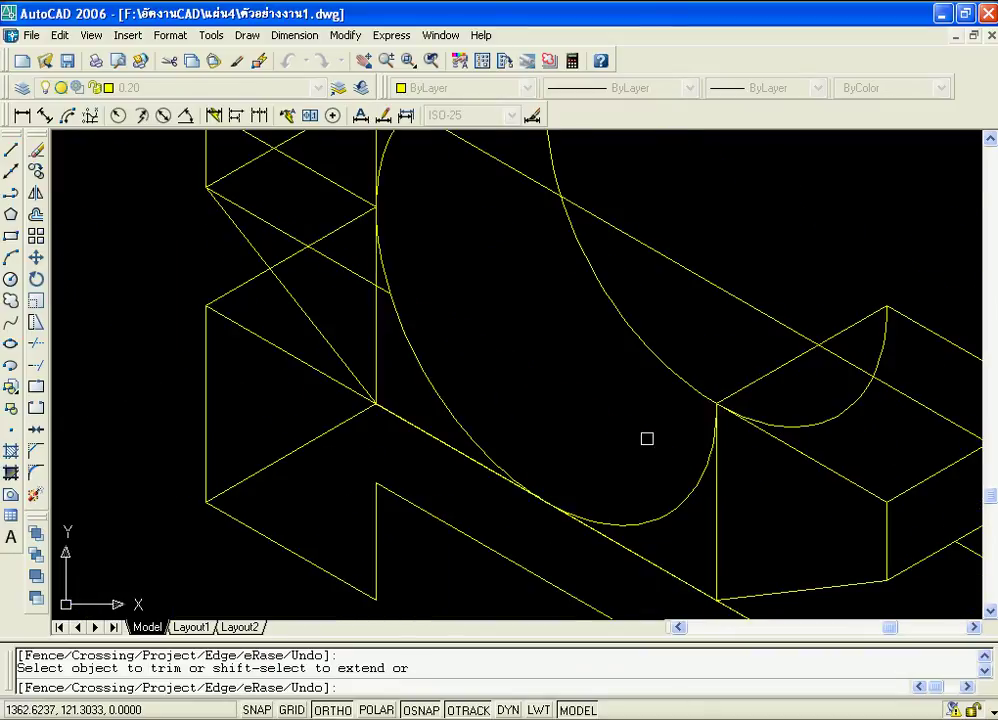
pyautogui.scroll(-3, 646, 437)
pyautogui.scroll(4, 448, 359)
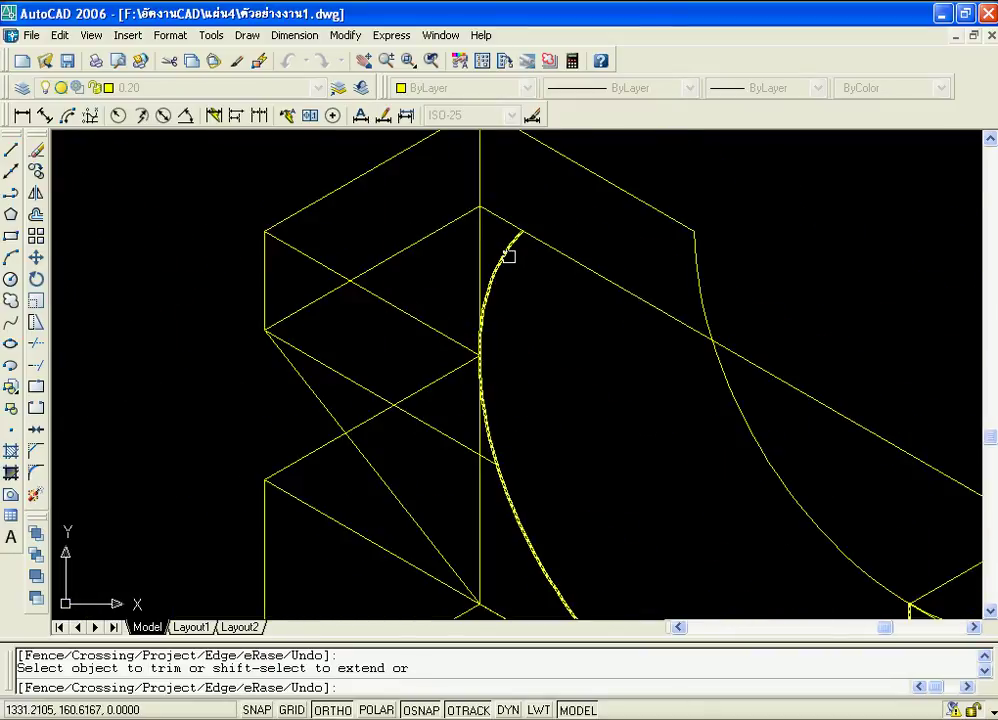
pyautogui.scroll(-2, 402, 396)
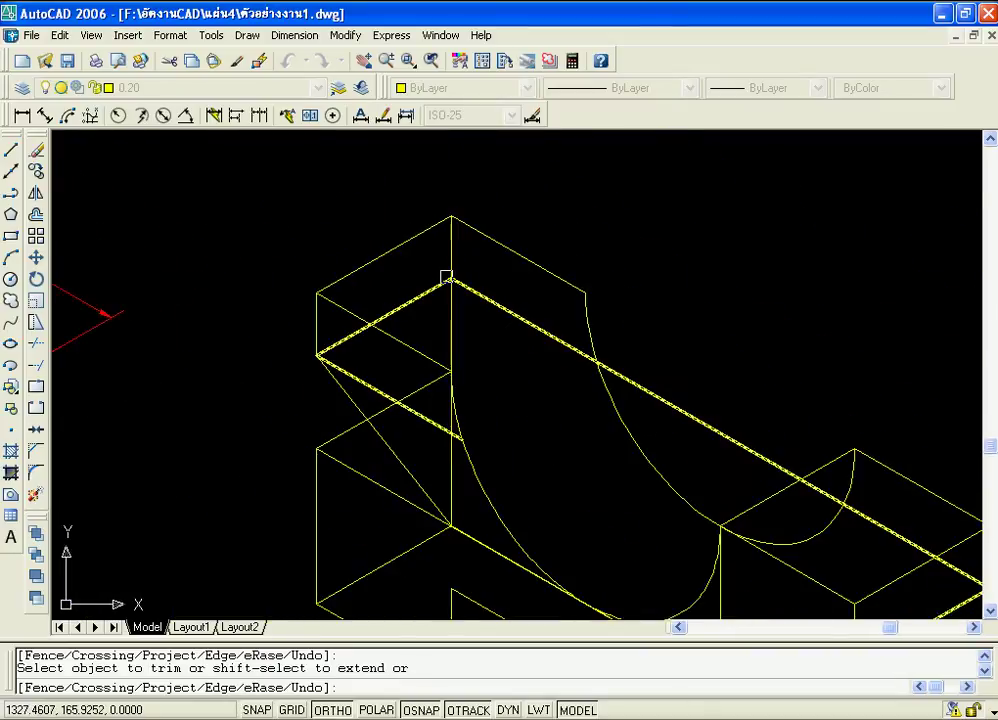
# Trim the extra and diagonal edges off the left block and the arc's upper piece.
pyautogui.click(350, 338)
pyautogui.click(356, 379)
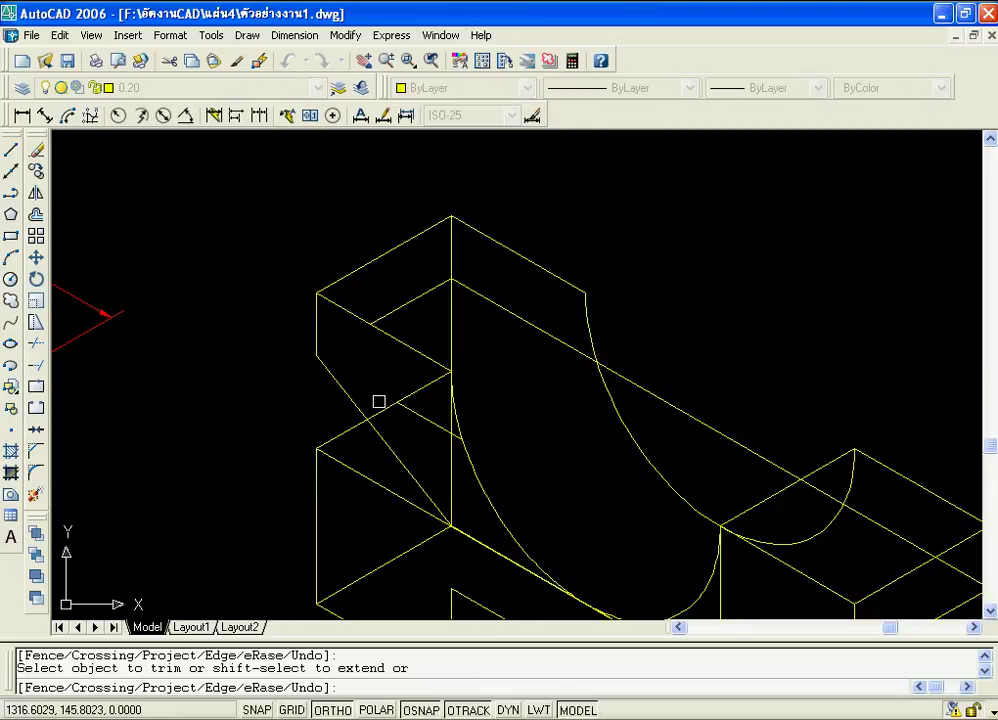
pyautogui.scroll(3, 440, 443)
pyautogui.click(470, 401)
pyautogui.click(417, 468)
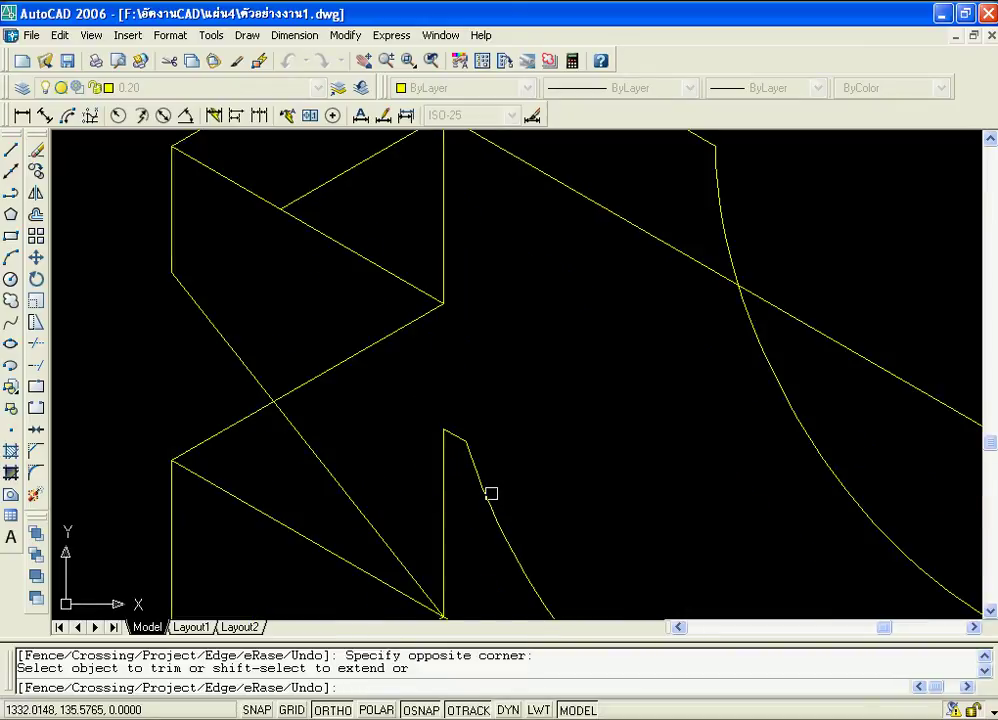
pyautogui.scroll(-2, 472, 481)
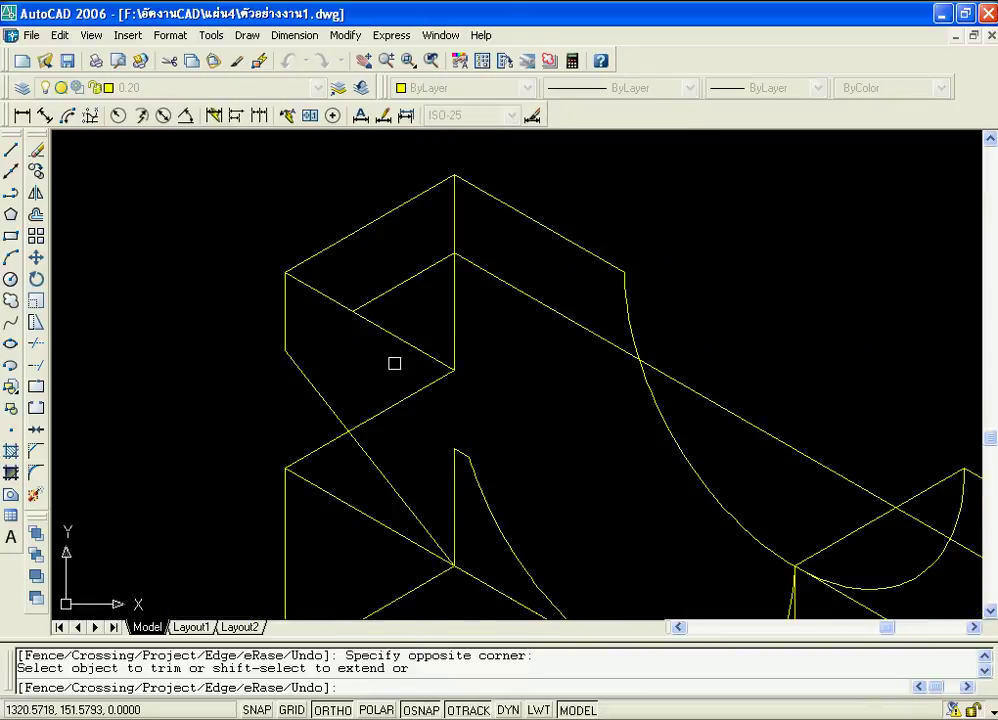
pyautogui.scroll(-2, 330, 288)
pyautogui.scroll(2, 458, 385)
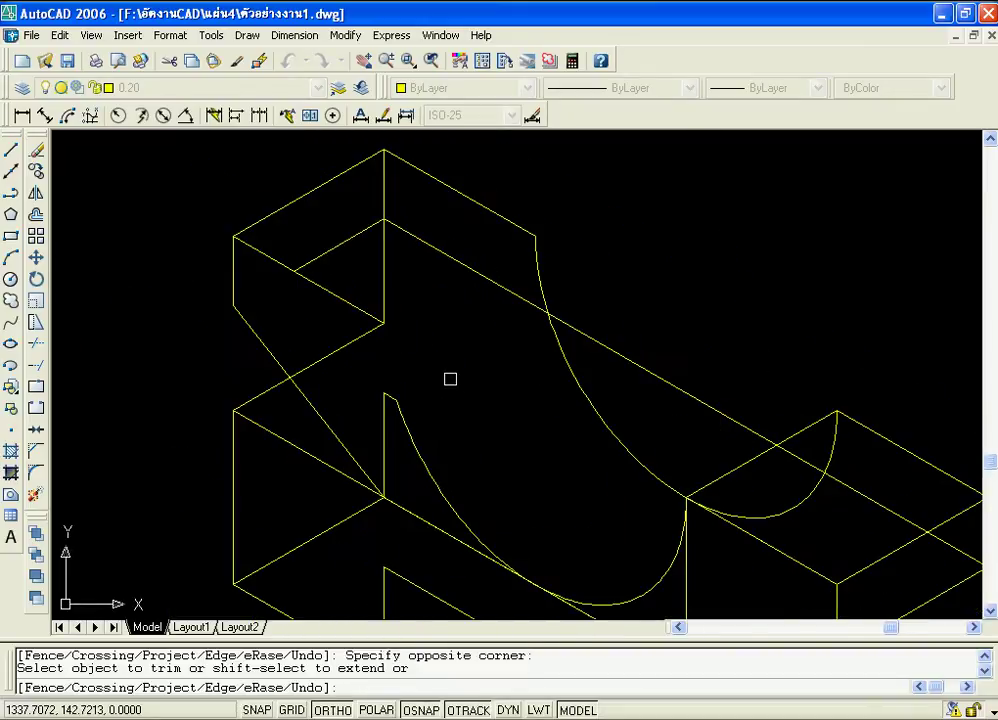
# Trim the leftover diagonal construction lines and the small arc on the right block's top face.
pyautogui.click(449, 262)
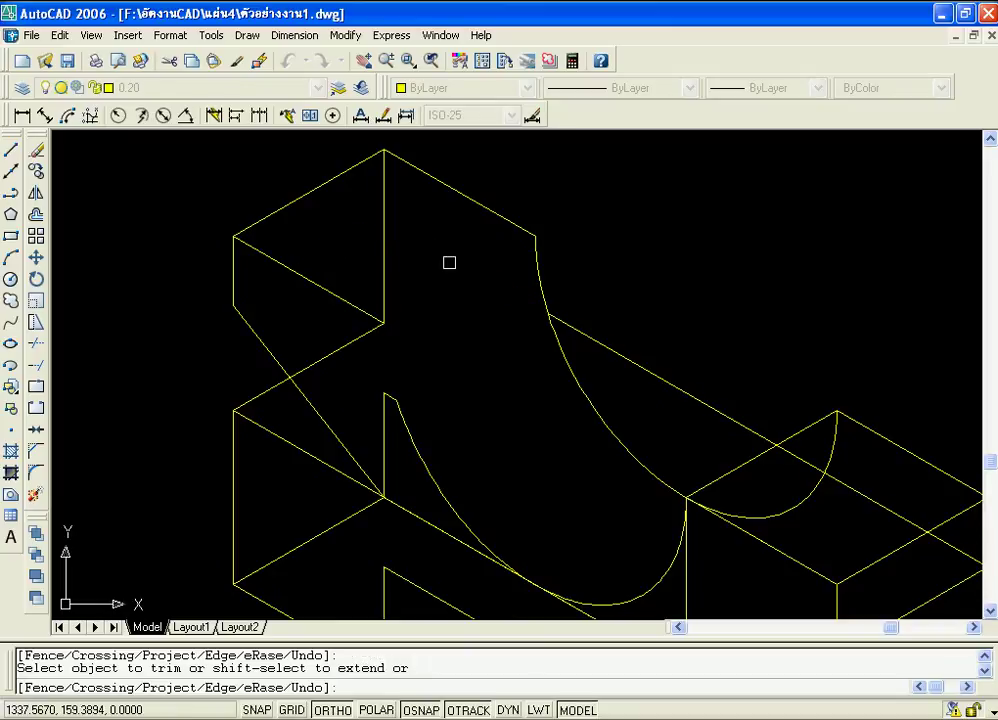
pyautogui.scroll(-2, 490, 300)
pyautogui.scroll(3, 559, 334)
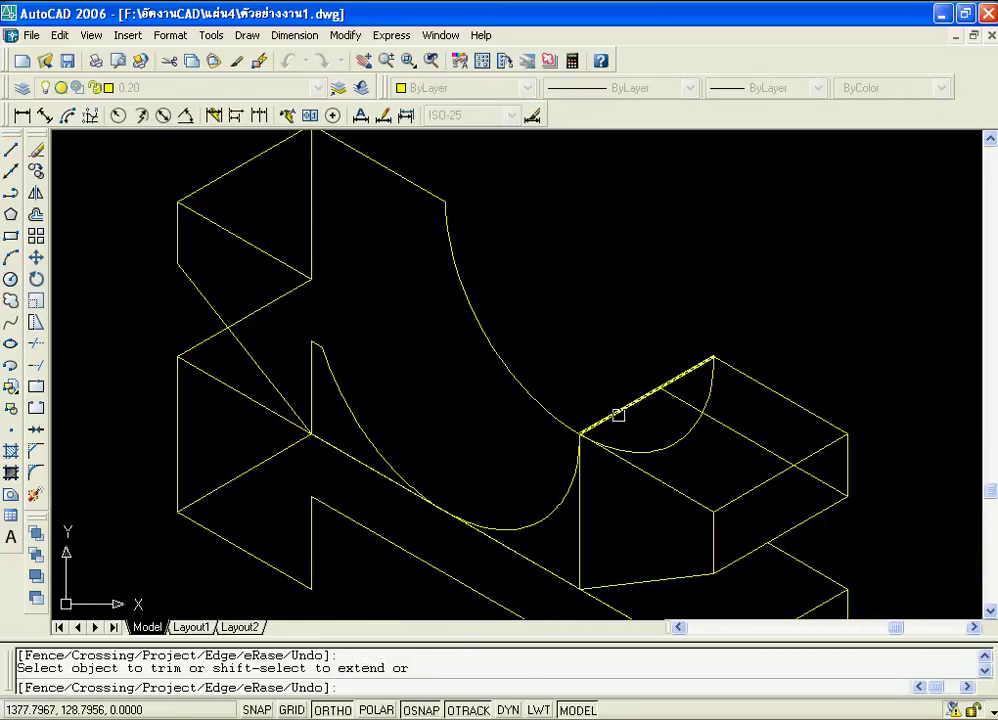
pyautogui.scroll(2, 682, 392)
pyautogui.scroll(-2, 700, 410)
pyautogui.click(700, 413)
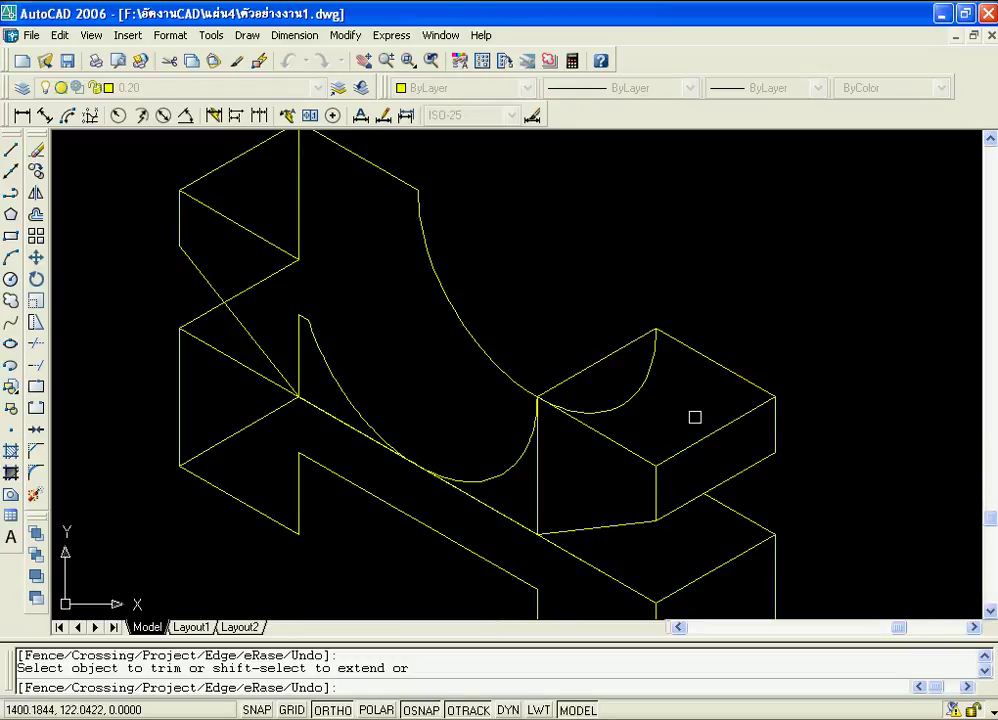
pyautogui.scroll(-1, 695, 417)
pyautogui.click(657, 409)
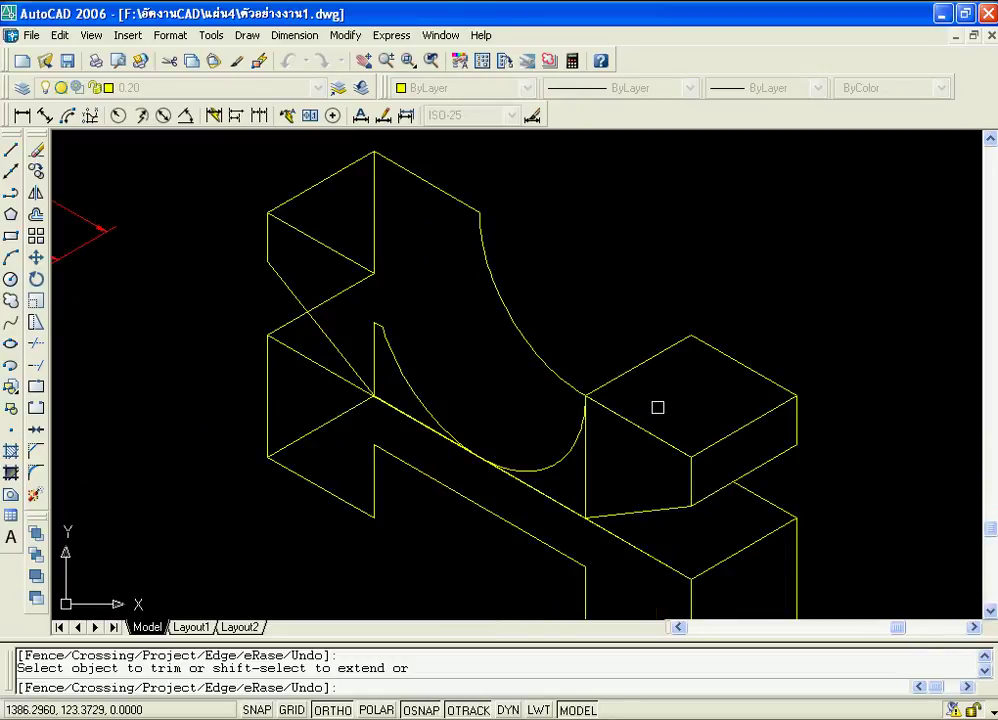
pyautogui.scroll(-2, 674, 451)
pyautogui.scroll(2, 514, 375)
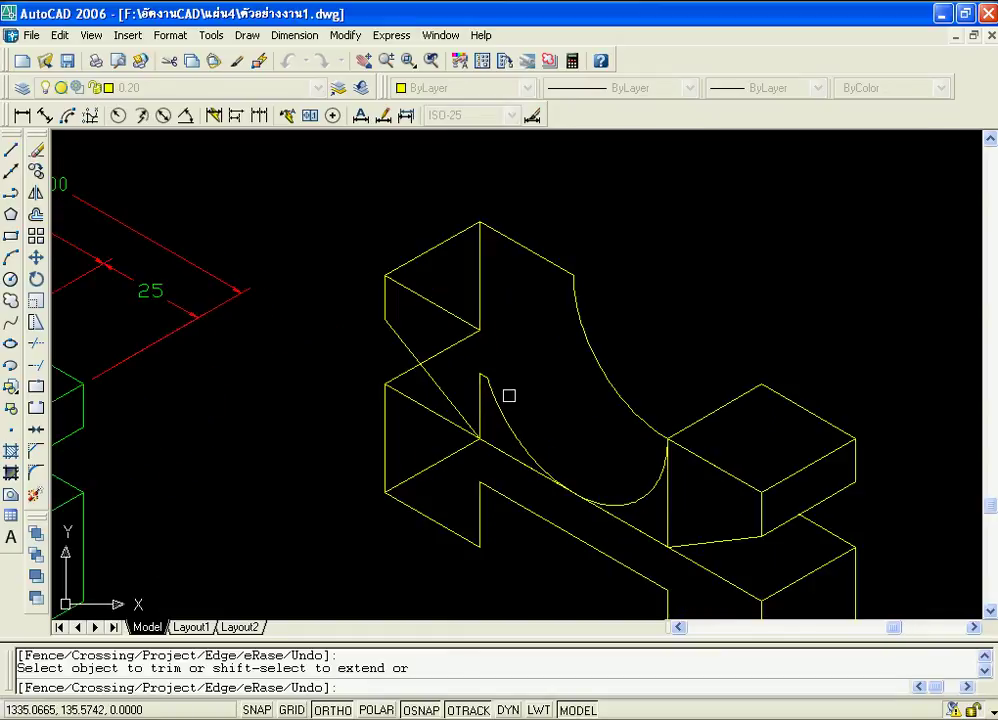
pyautogui.scroll(2, 412, 374)
pyautogui.scroll(-2, 418, 384)
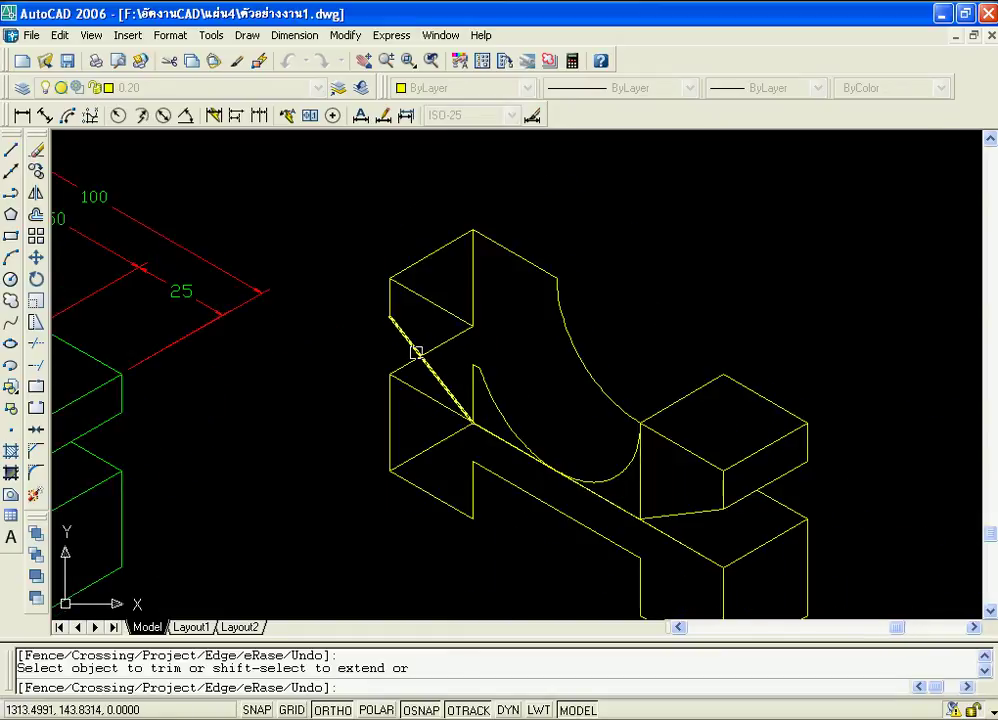
pyautogui.scroll(2, 600, 470)
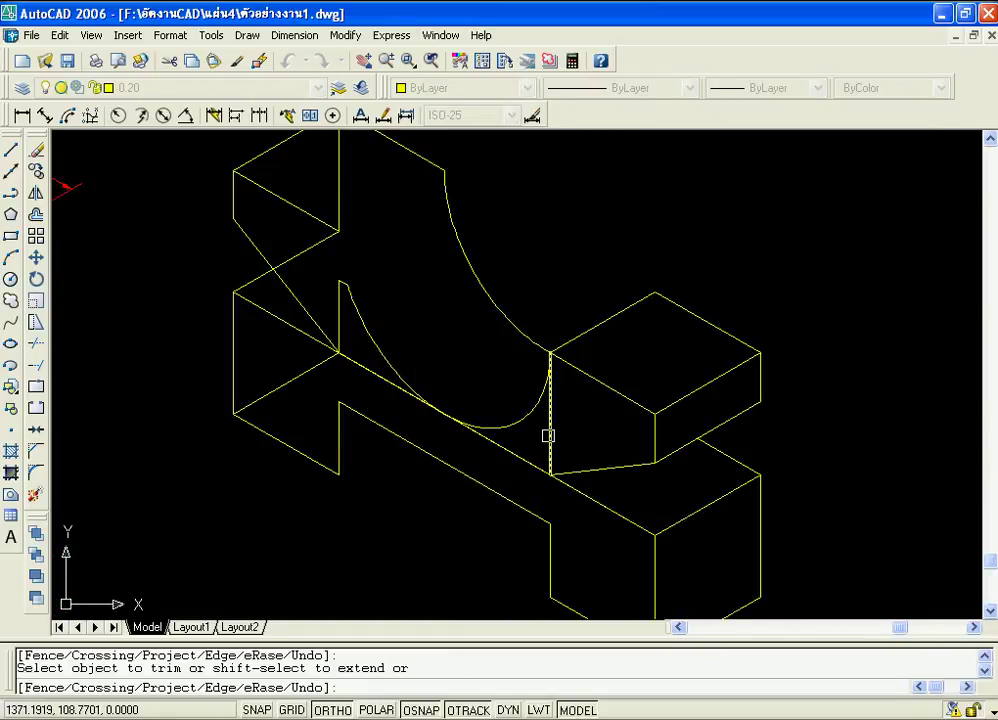
pyautogui.scroll(-2, 479, 408)
pyautogui.scroll(3, 463, 390)
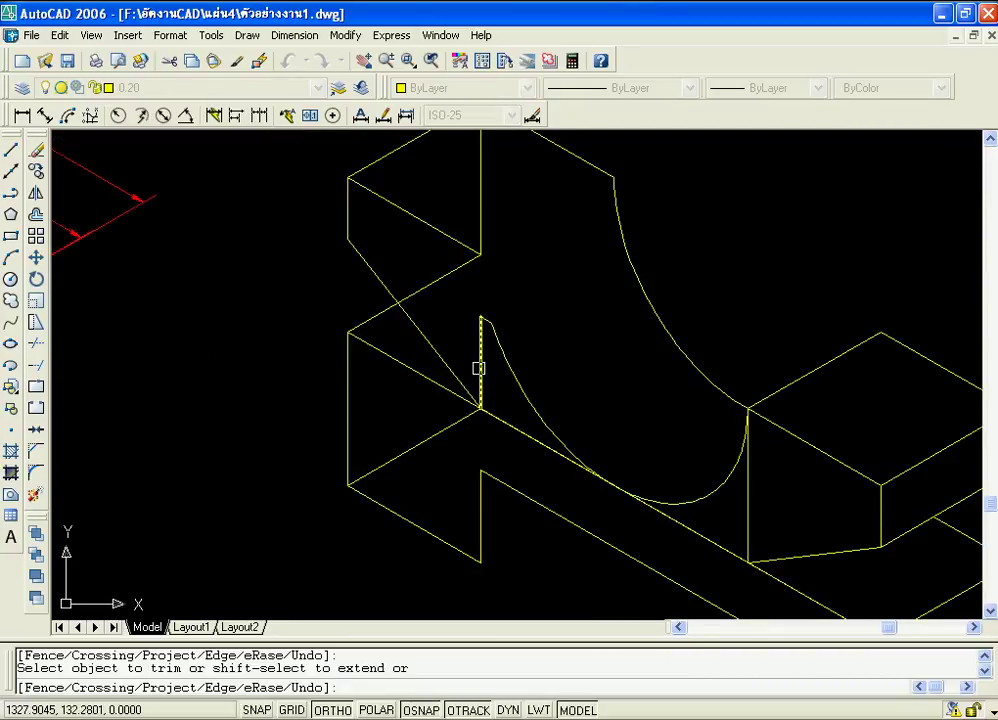
pyautogui.scroll(-2, 478, 375)
pyautogui.scroll(3, 470, 350)
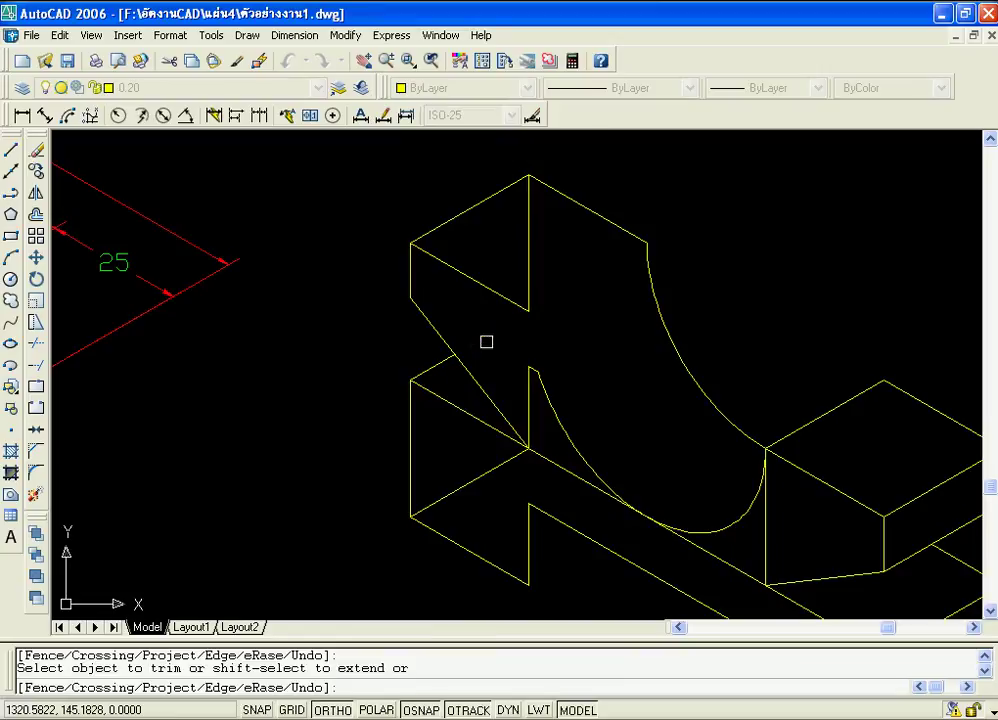
pyautogui.scroll(-2, 394, 352)
pyautogui.scroll(2, 430, 440)
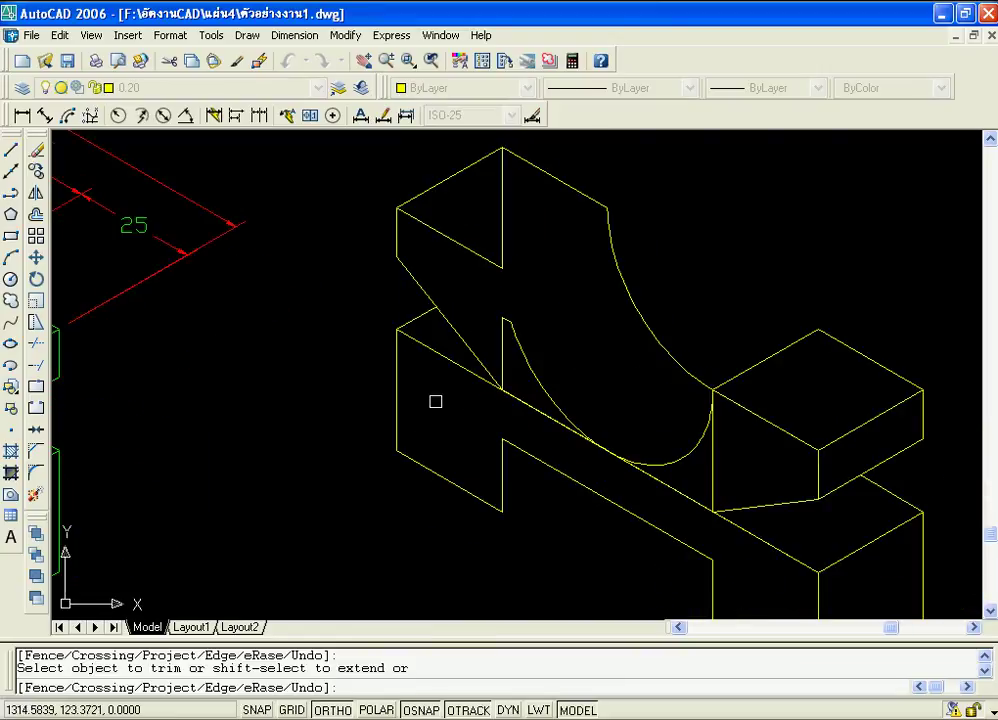
pyautogui.scroll(-2, 483, 508)
# End the trim and draw a short near-vertical line segment.
pyautogui.scroll(2, 483, 495)
pyautogui.press('Return')
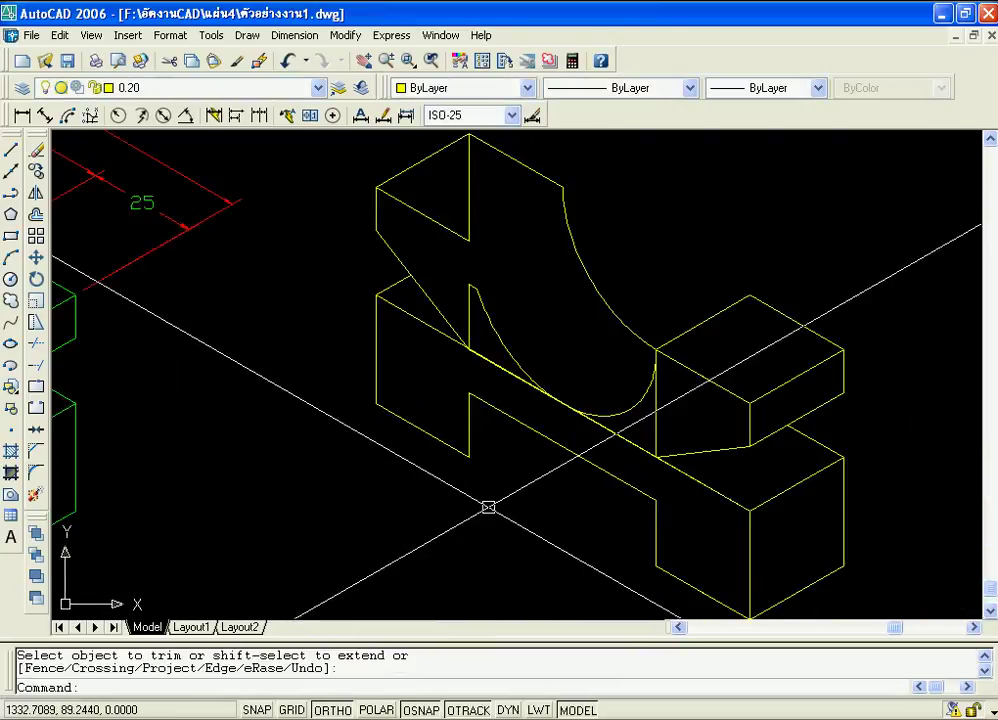
pyautogui.scroll(3, 470, 430)
pyautogui.scroll(-2, 490, 440)
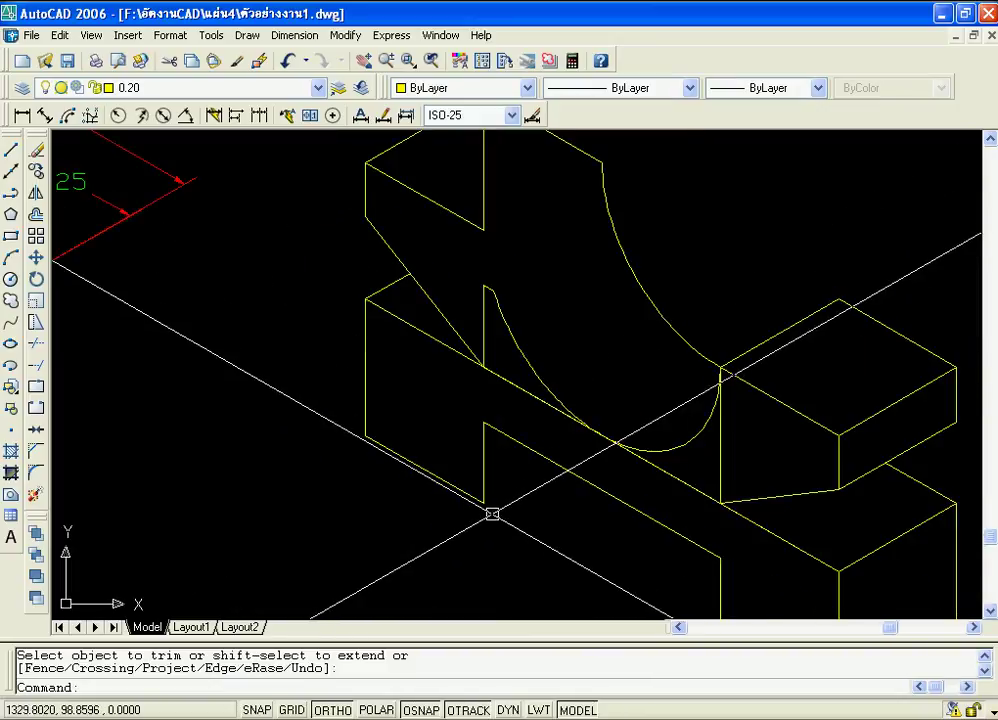
pyautogui.write('l')
pyautogui.press('Return')
pyautogui.click(565, 468)
pyautogui.scroll(3, 590, 460)
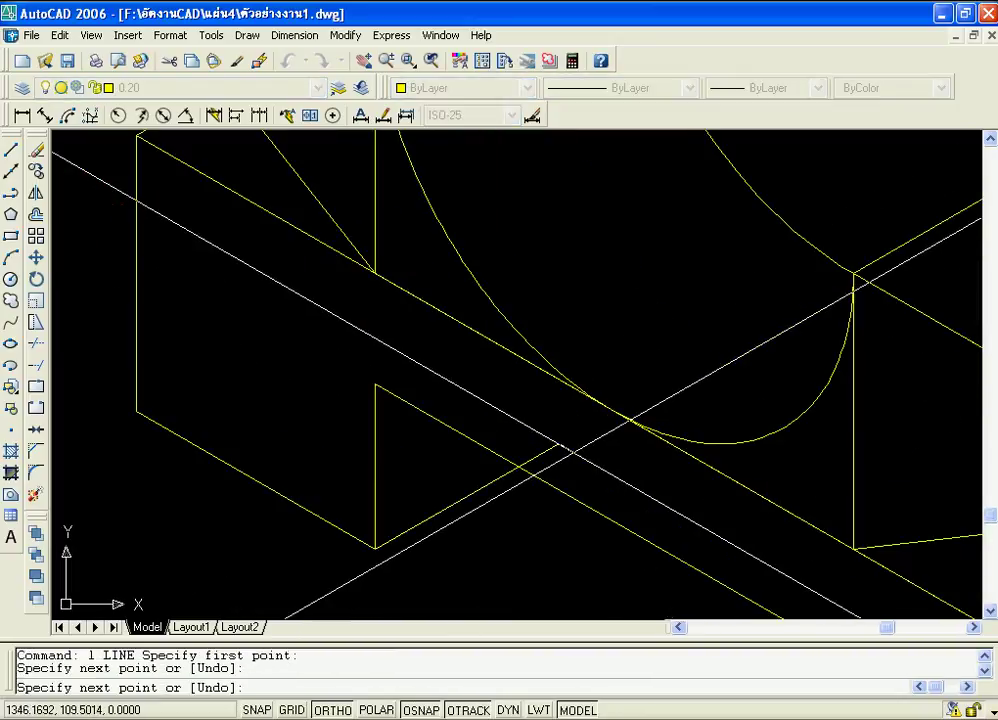
pyautogui.click(560, 445)
pyautogui.press('Return')
# Trim the new line back to the diagonal line.
pyautogui.write('tr')
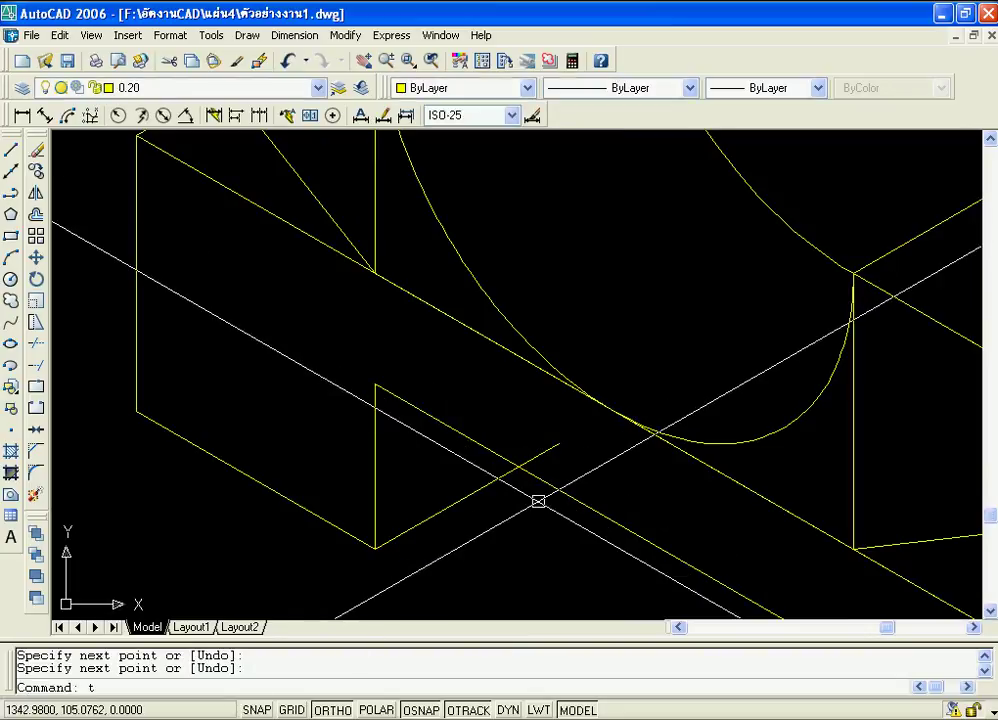
pyautogui.press('Return')
pyautogui.click(541, 480)
pyautogui.press('Return')
pyautogui.click(541, 454)
pyautogui.press('Return')
pyautogui.scroll(-6, 535, 541)
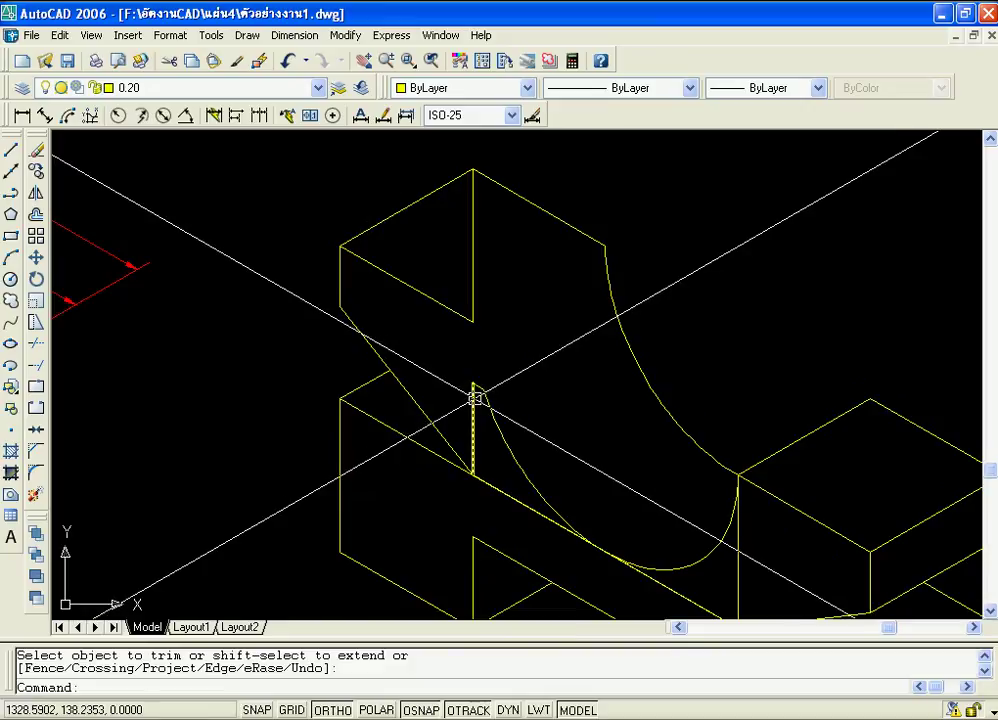
# Delete the upper vertical edge, leaving the short vertical edge unchanged.
pyautogui.click(467, 406)
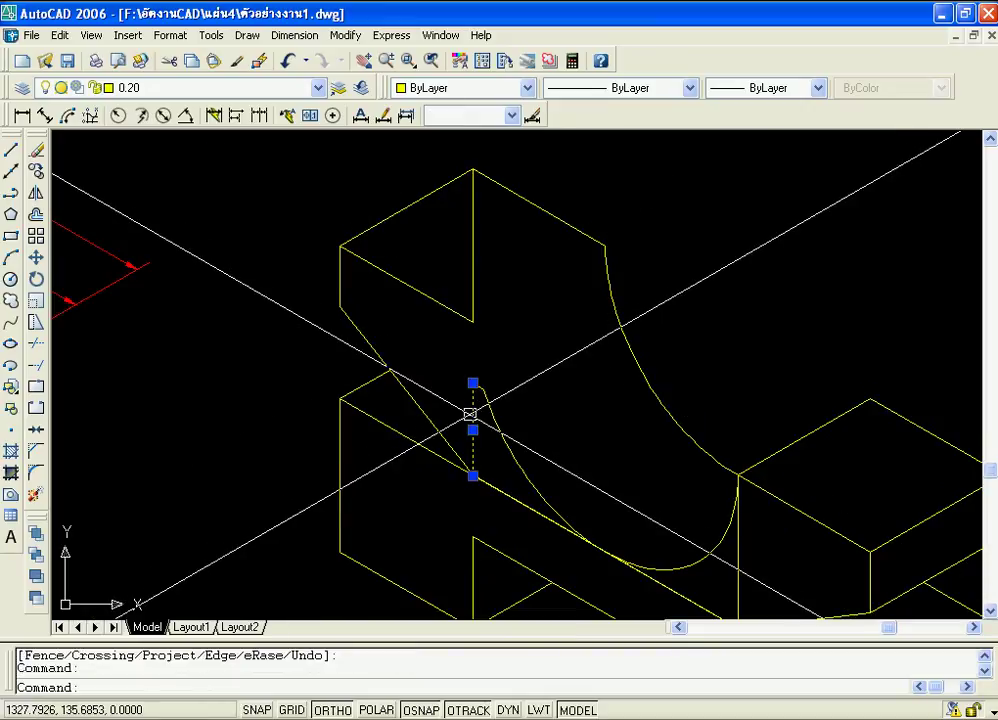
pyautogui.click(472, 384)
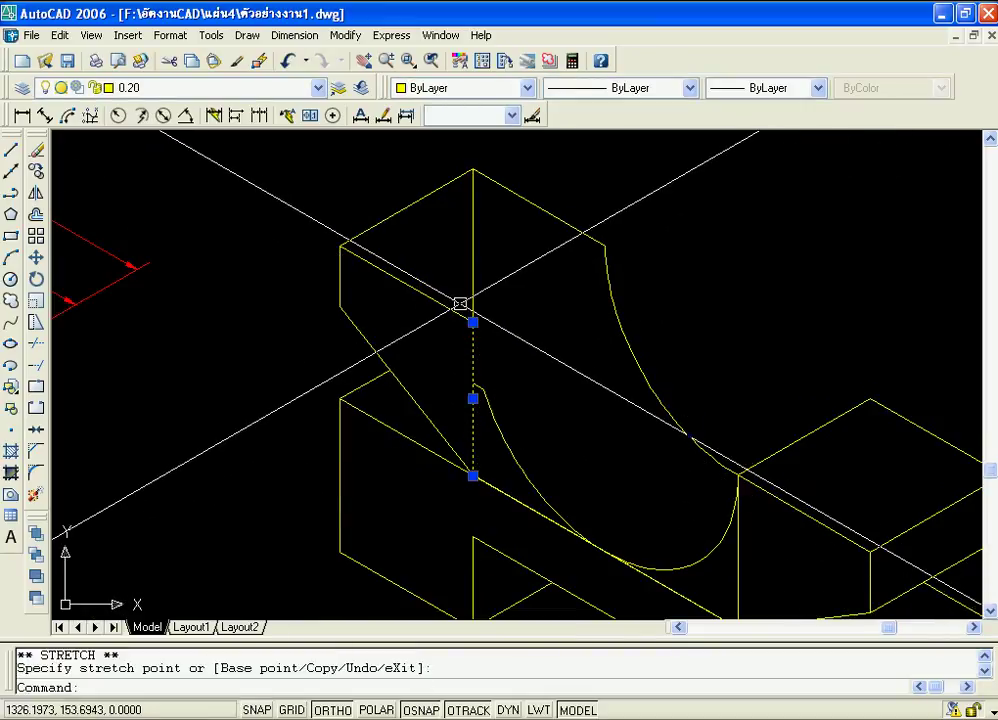
pyautogui.press('Escape')
pyautogui.click(471, 288)
pyautogui.press('Delete')
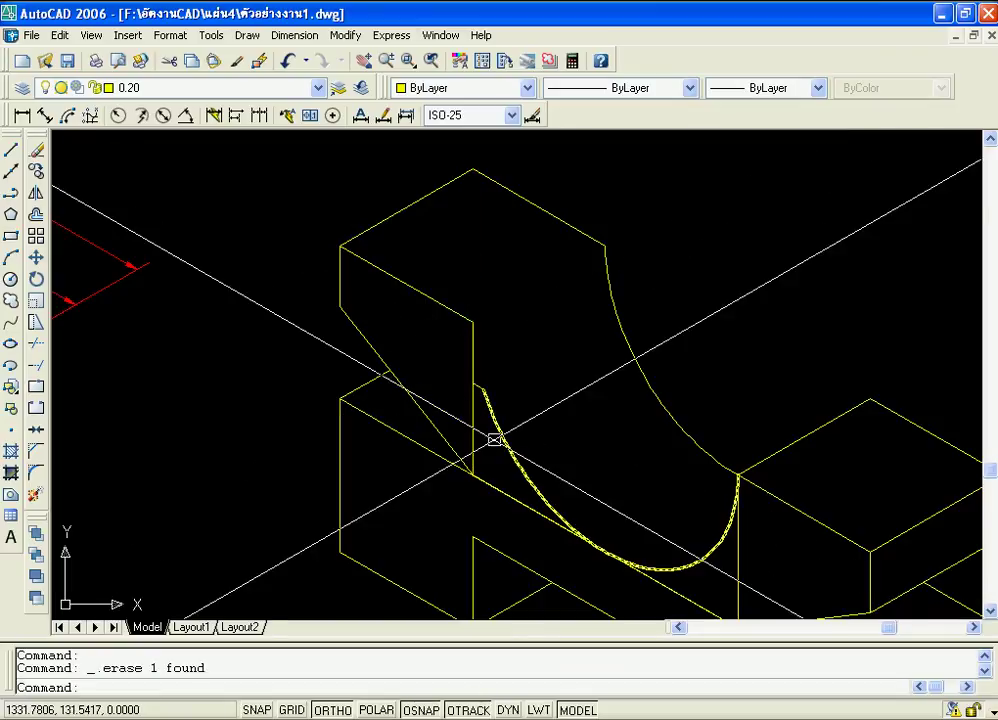
pyautogui.scroll(2, 522, 387)
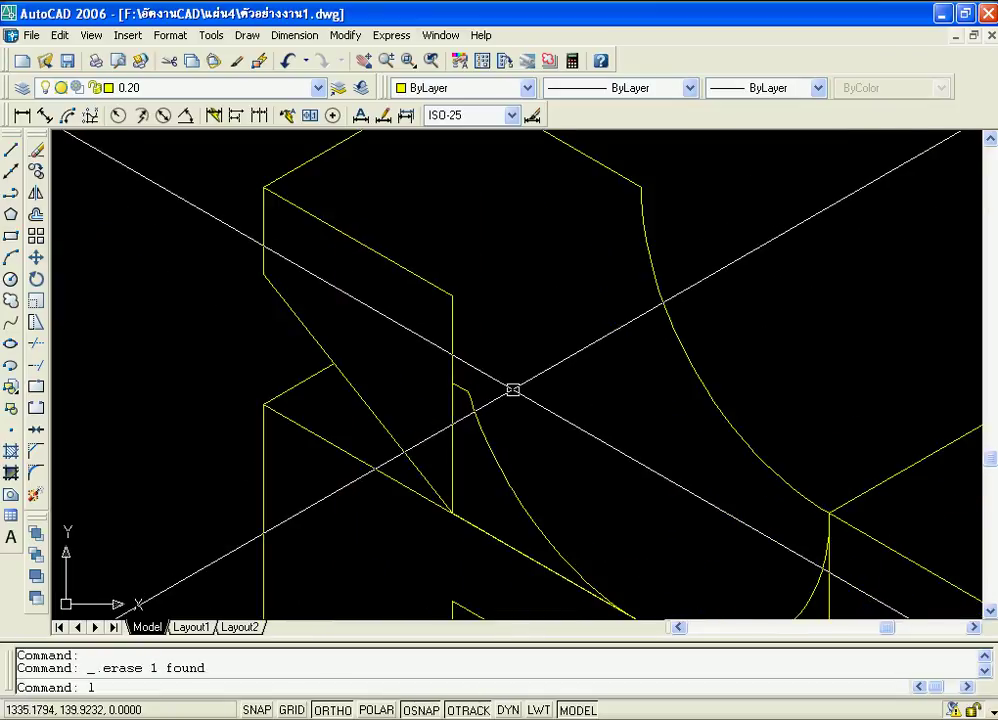
# Draw a line from the block's vertex to the snapped vertex up and to the right.
pyautogui.write('l')
pyautogui.press('Return')
pyautogui.click(452, 294)
pyautogui.click(640, 187)
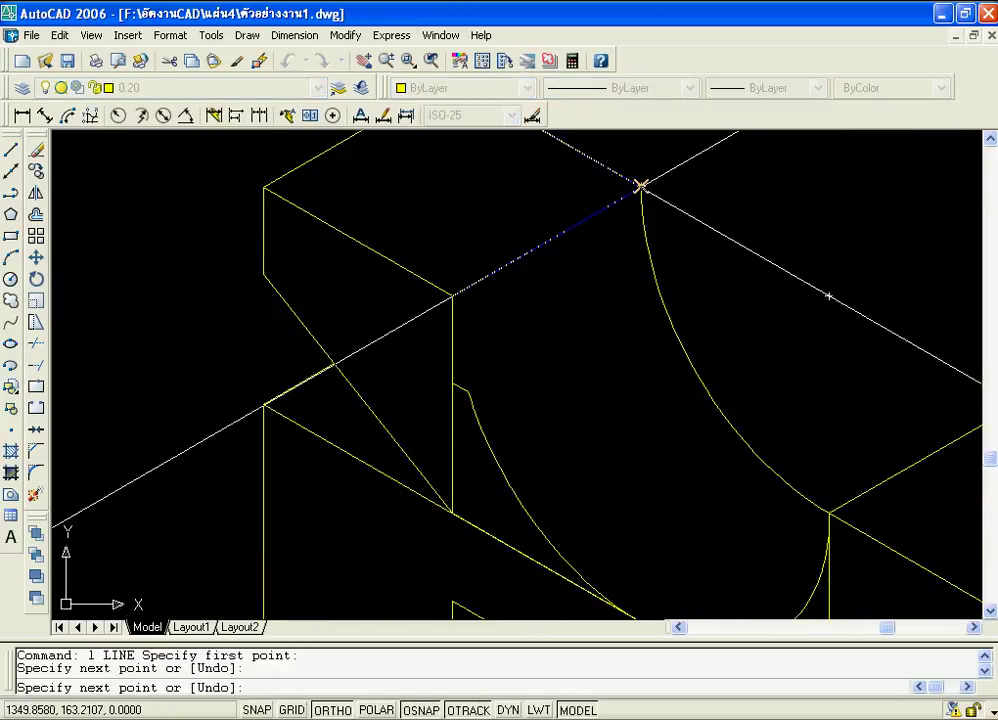
pyautogui.press('Return')
pyautogui.scroll(-5, 457, 291)
pyautogui.scroll(5, 512, 379)
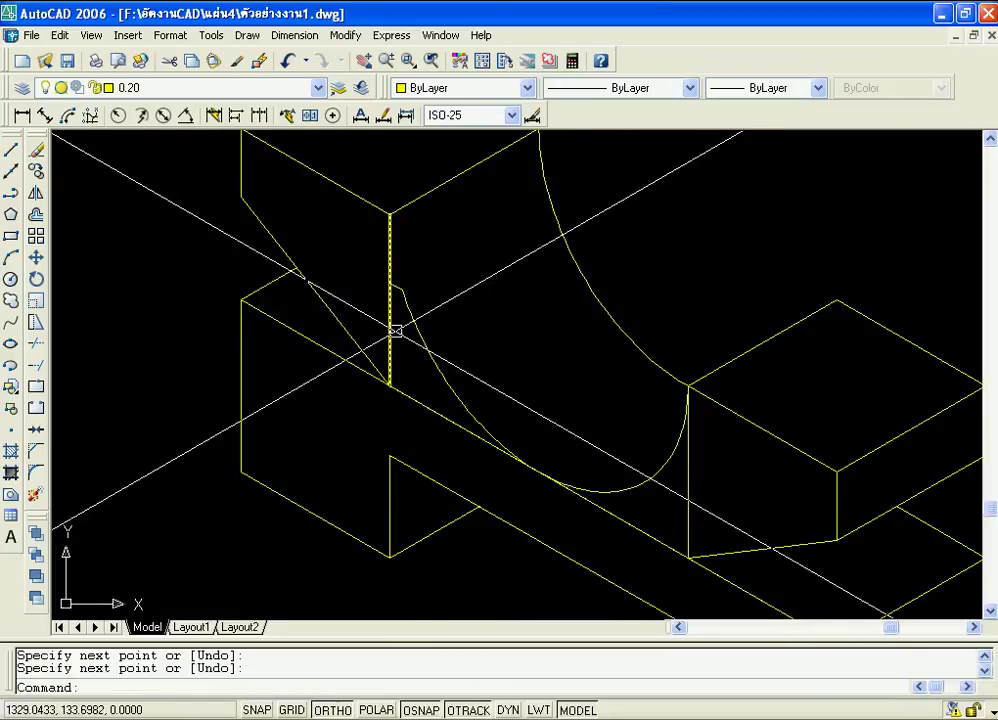
pyautogui.scroll(-3, 530, 420)
pyautogui.scroll(4, 489, 361)
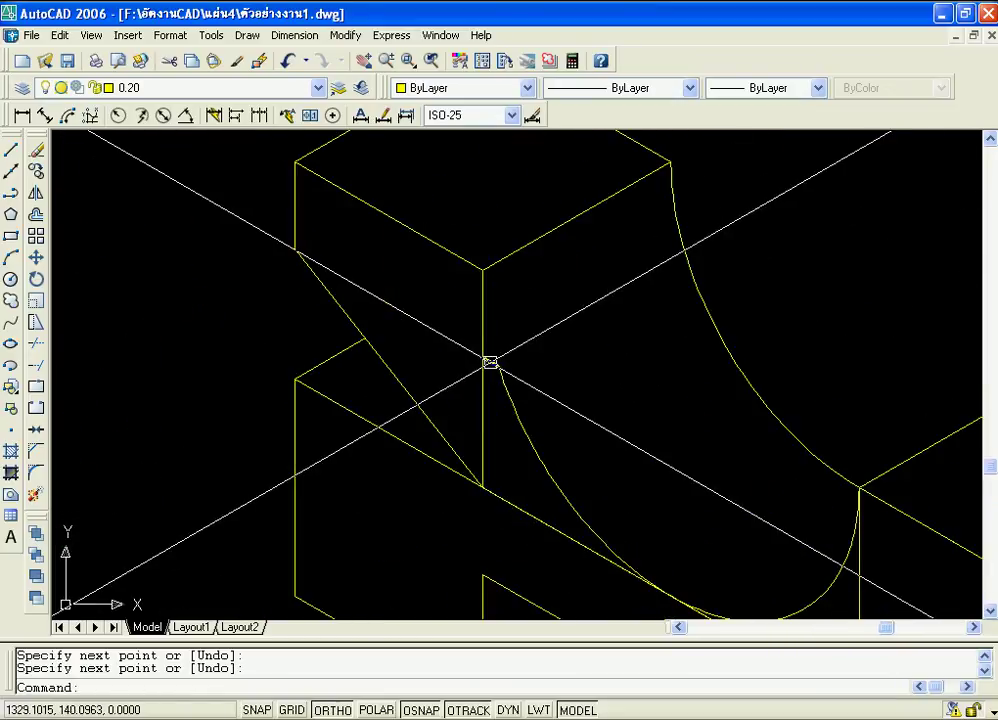
# Delete the vertical yellow edge beside the curved arc.
pyautogui.click(485, 376)
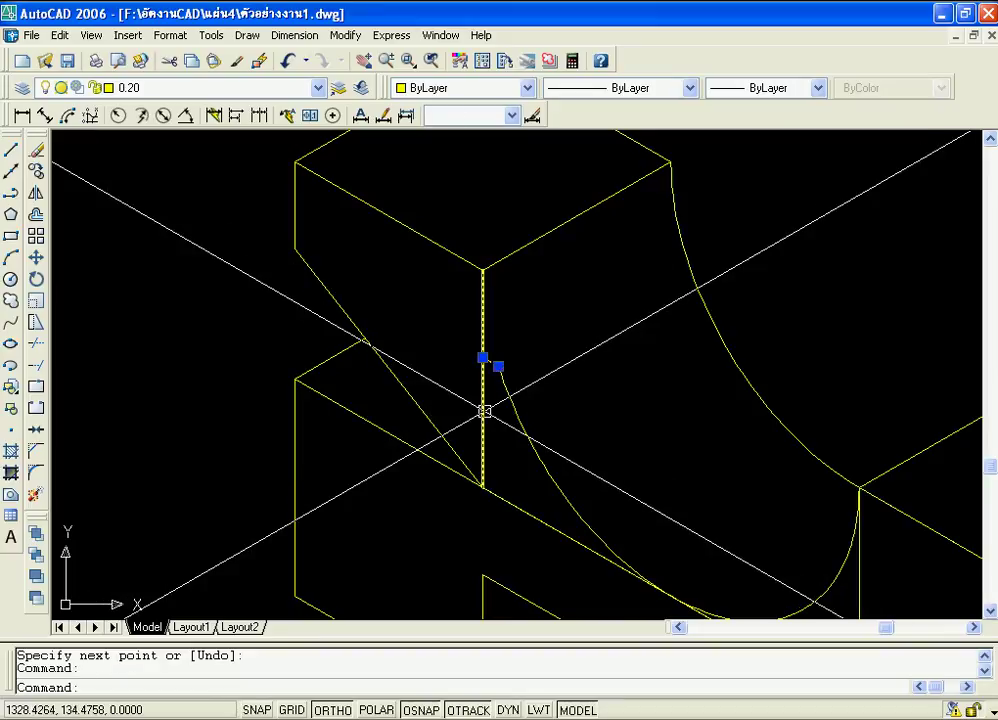
pyautogui.press('Delete')
pyautogui.click(510, 392)
pyautogui.click(498, 366)
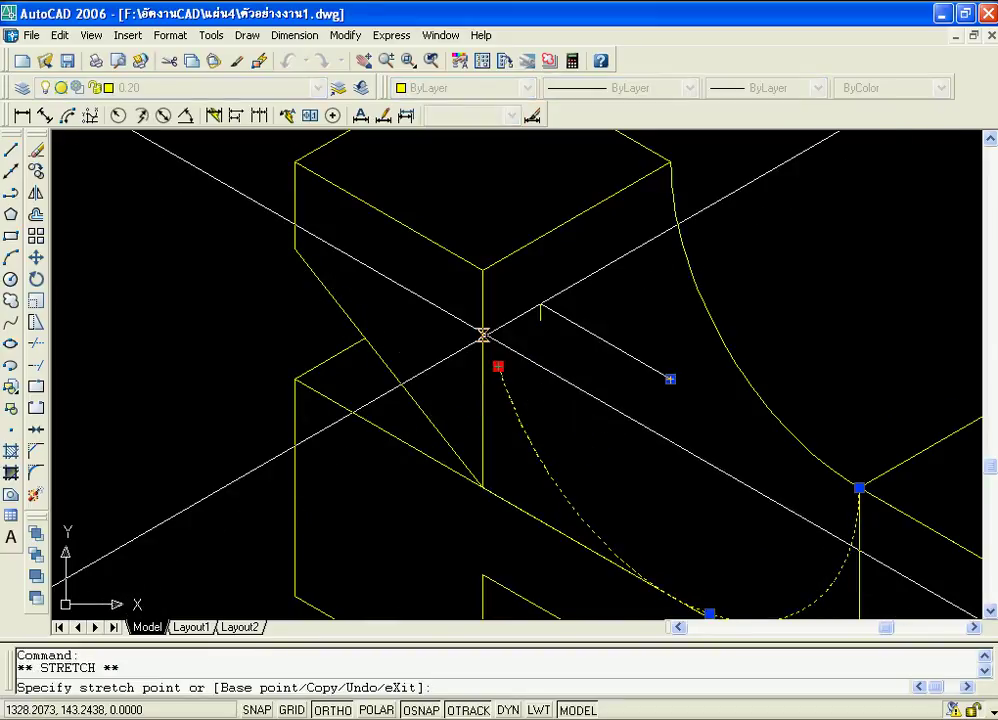
pyautogui.scroll(-3, 483, 270)
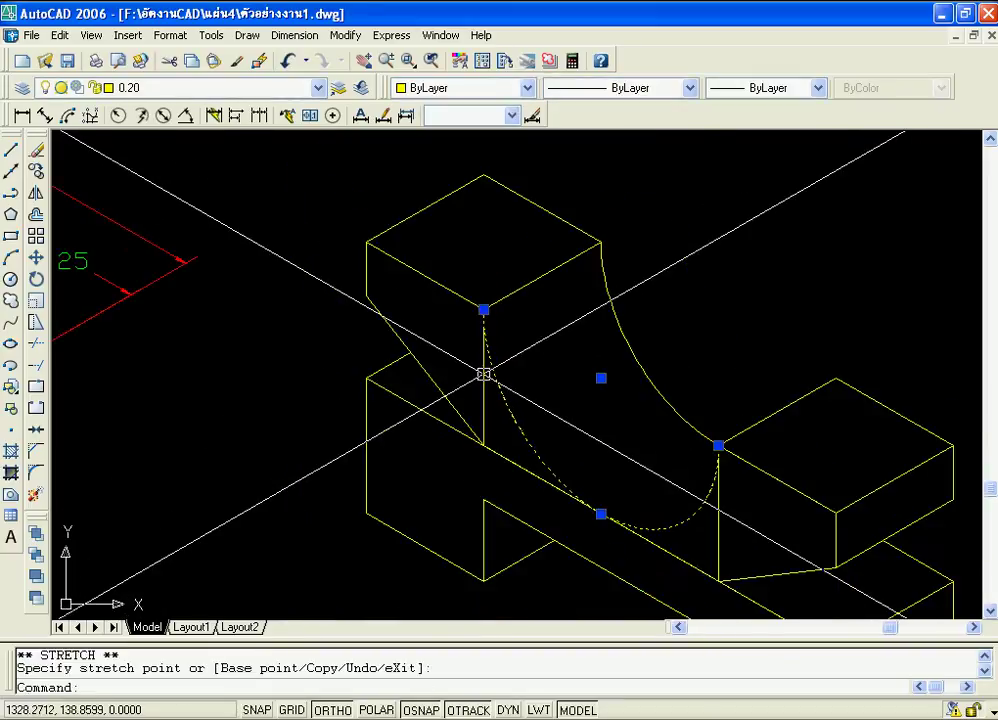
pyautogui.press('Escape')
pyautogui.click(500, 458)
pyautogui.press('Escape')
# Trim the long edge between the left and right vertical edges.
pyautogui.write('tr')
pyautogui.scroll(-2, 519, 381)
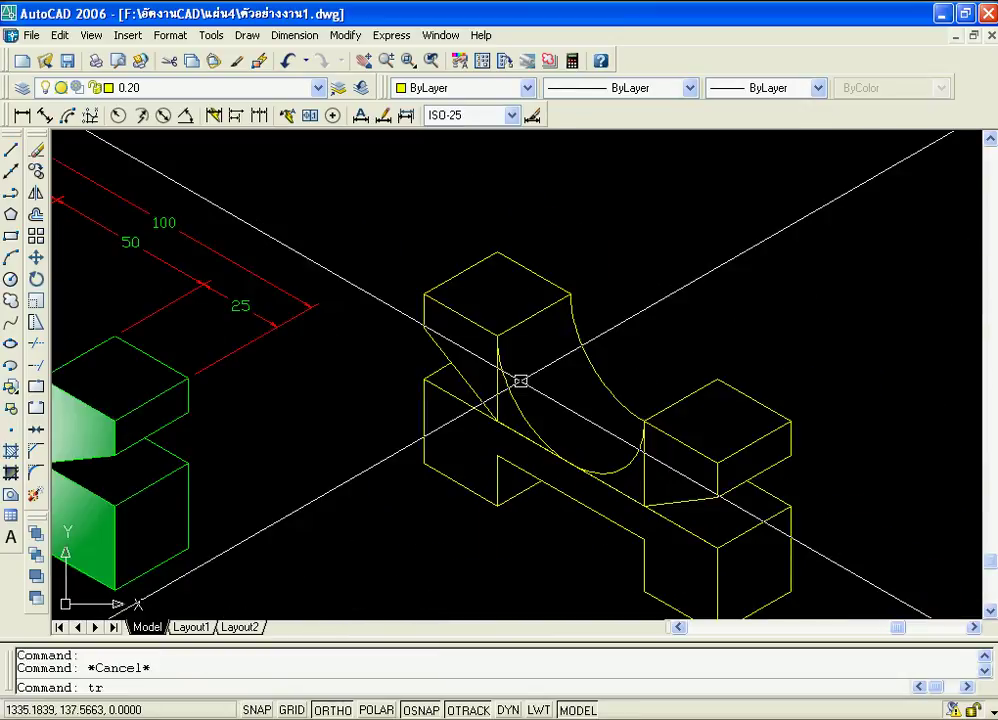
pyautogui.scroll(5, 566, 499)
pyautogui.press('Return')
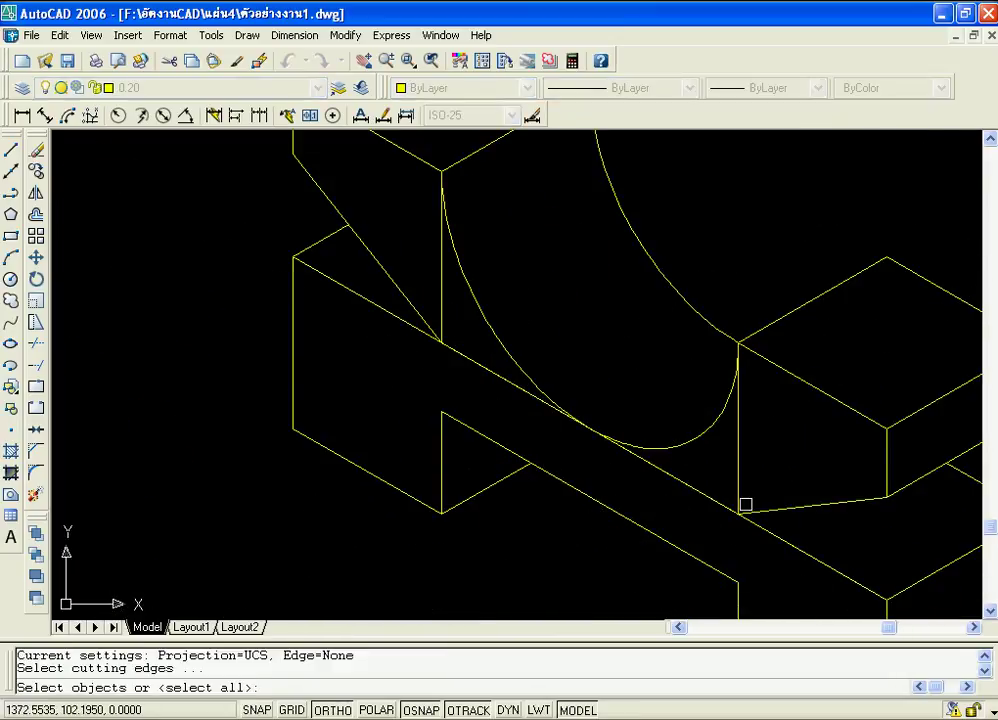
pyautogui.click(741, 501)
pyautogui.click(441, 287)
pyautogui.press('Return')
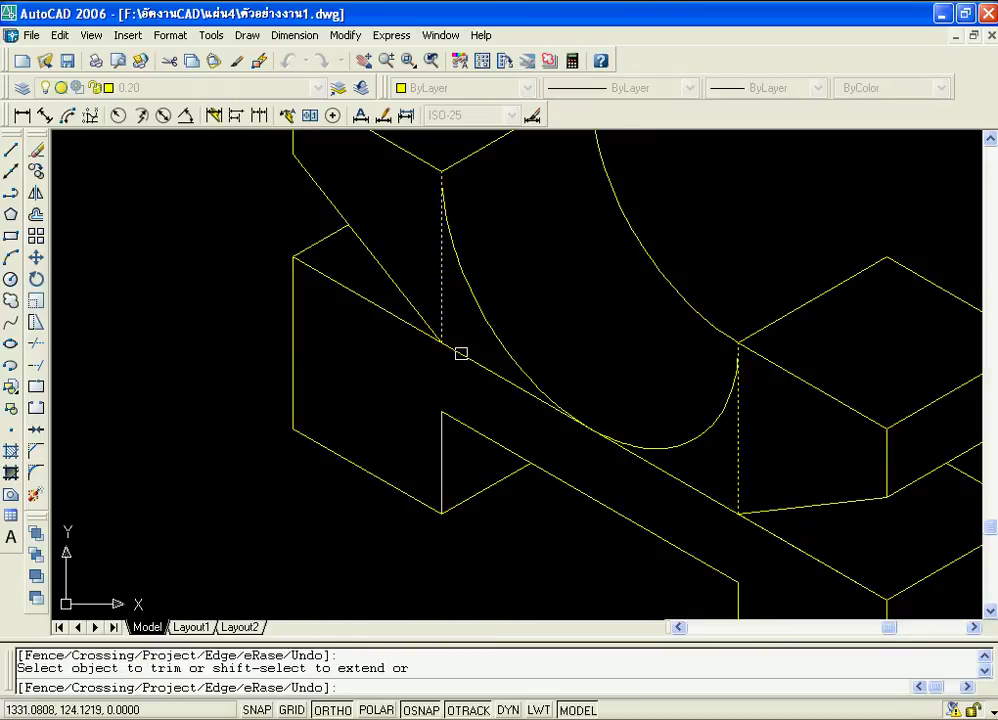
pyautogui.click(458, 352)
pyautogui.press('Return')
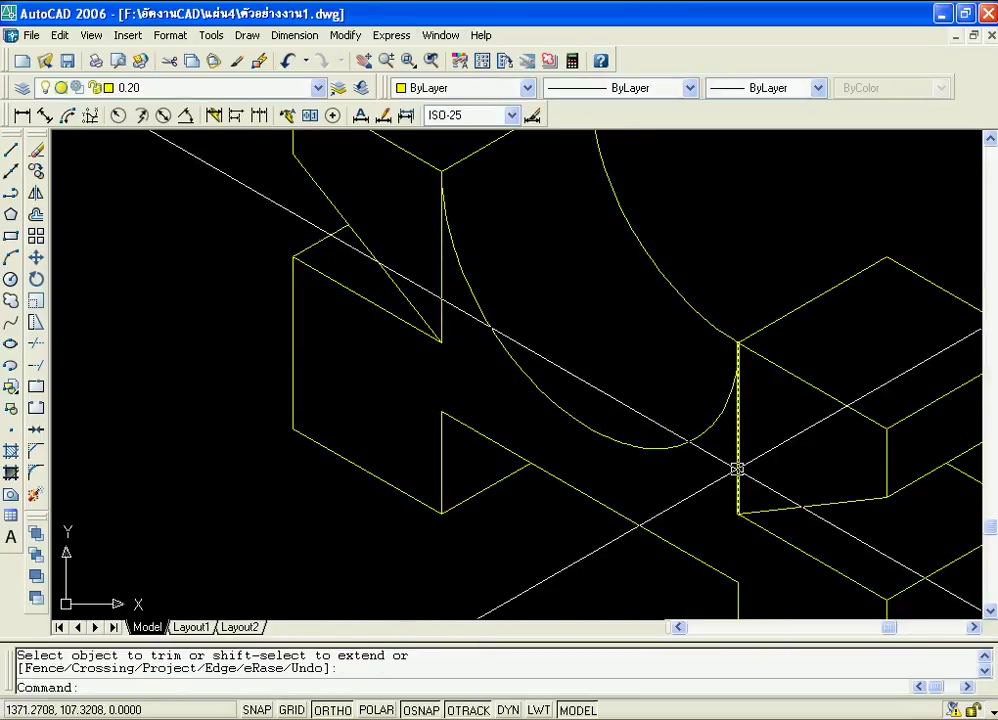
# Erase the two leftover vertical edges and zoom out.
pyautogui.click(738, 466)
pyautogui.click(442, 285)
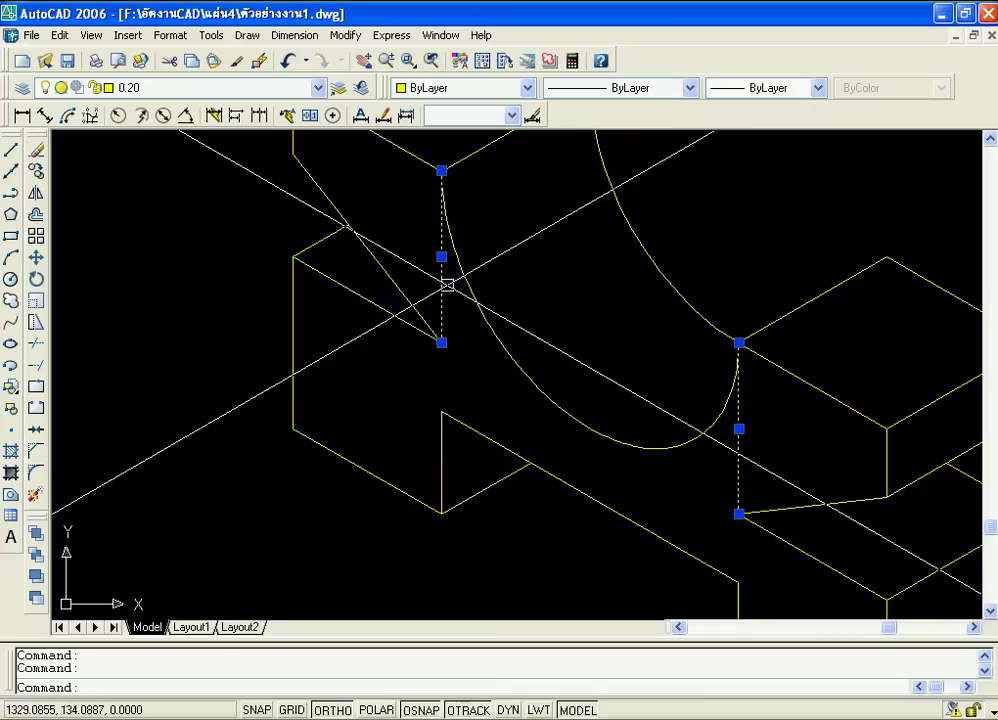
pyautogui.press('Delete')
pyautogui.scroll(-2, 791, 521)
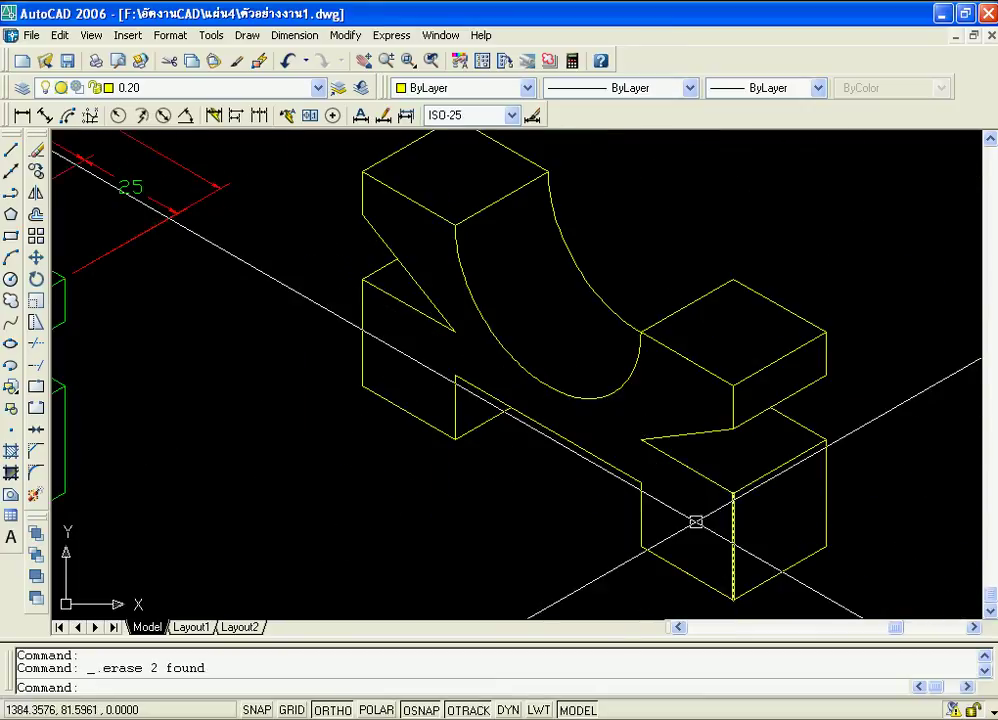
pyautogui.scroll(-3, 690, 490)
pyautogui.moveTo(569, 483); pyautogui.dragTo(688, 490, button='middle')
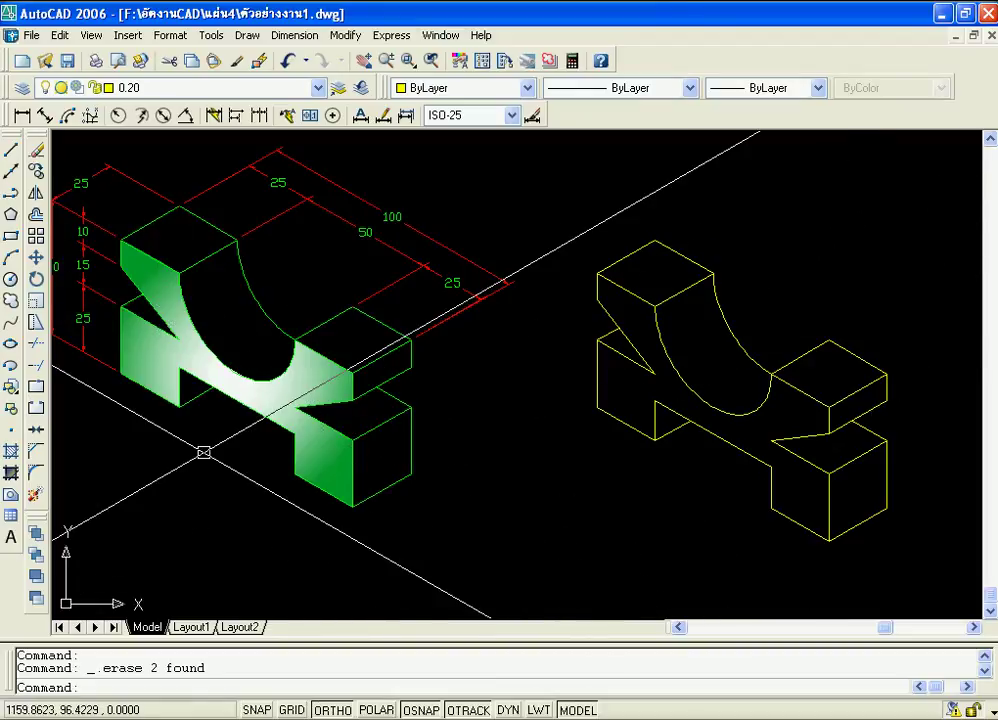
# Set up a one-colour dark olive-gold gradient with the centred fading pattern.
pyautogui.click(10, 474)
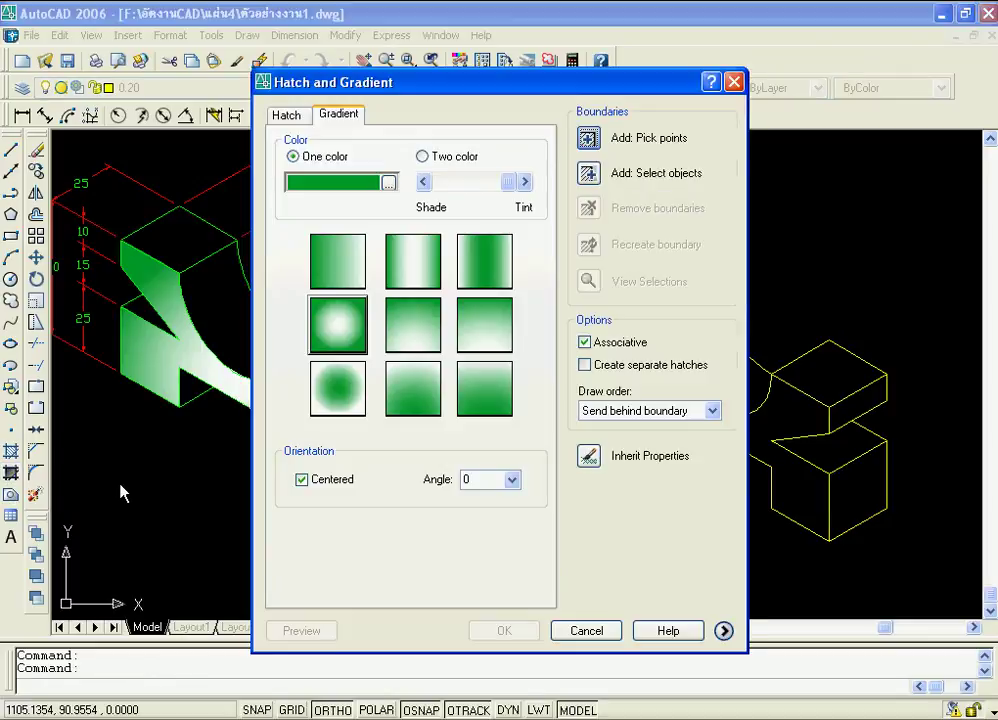
pyautogui.click(358, 191)
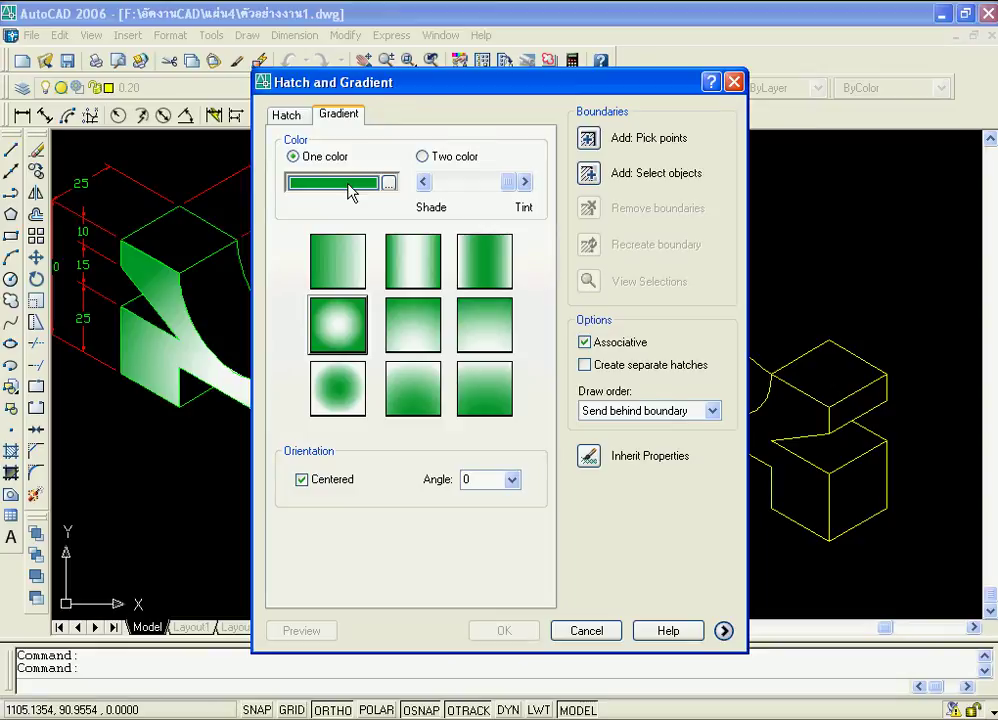
pyautogui.click(350, 192)
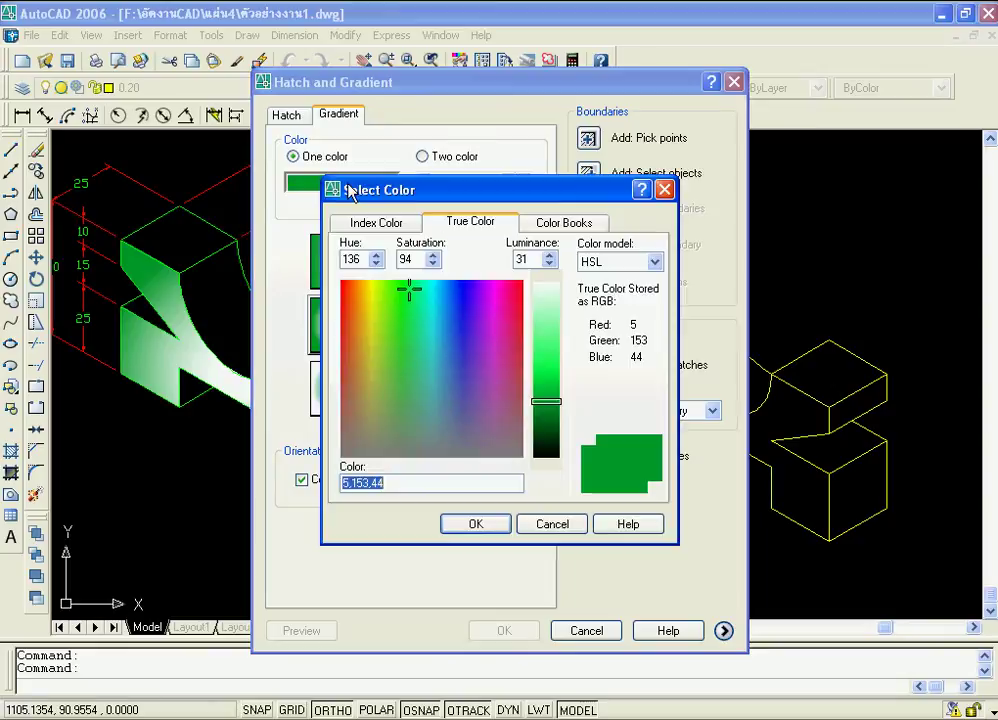
pyautogui.click(366, 303)
pyautogui.moveTo(549, 405); pyautogui.dragTo(549, 431)
pyautogui.click(475, 526)
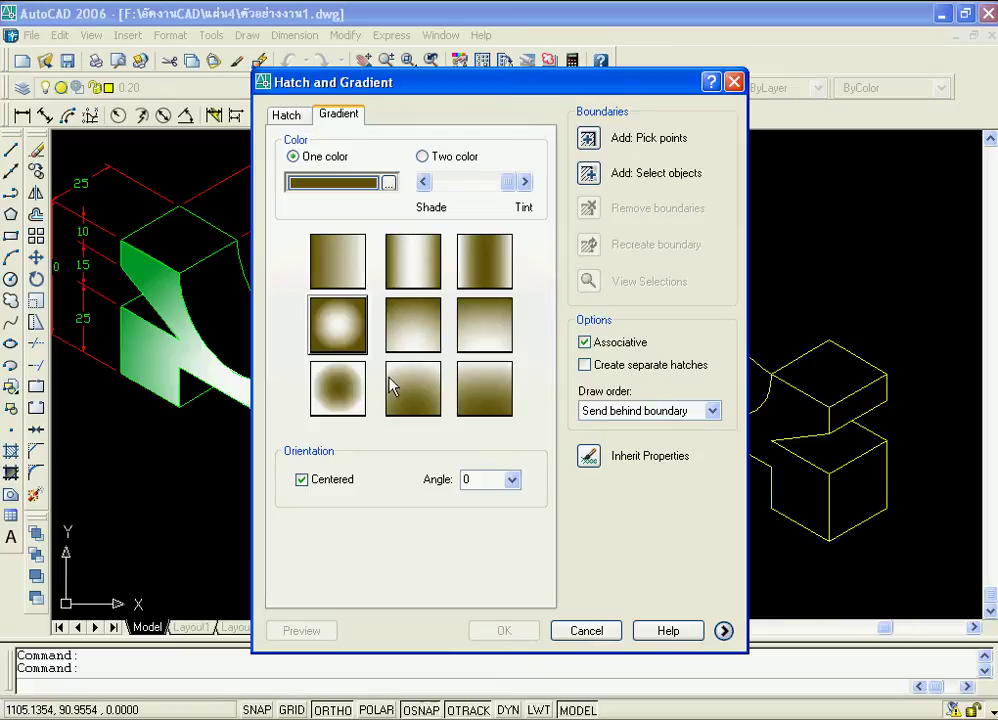
pyautogui.click(415, 343)
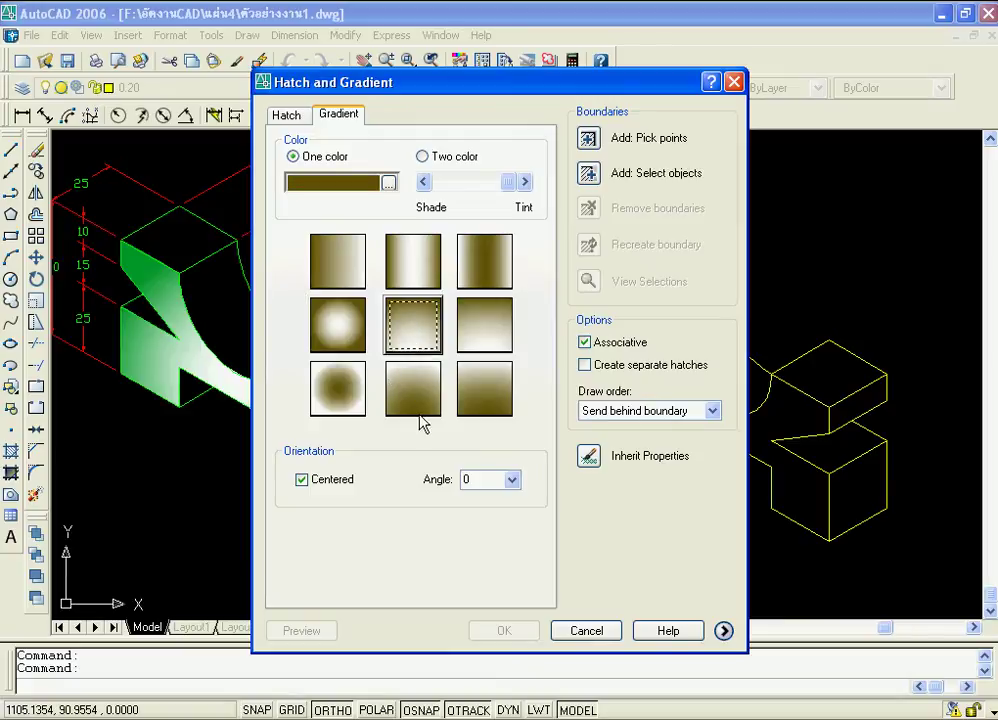
# Pick a point inside the yellow part, preview the gradient, and apply the fill.
pyautogui.click(591, 140)
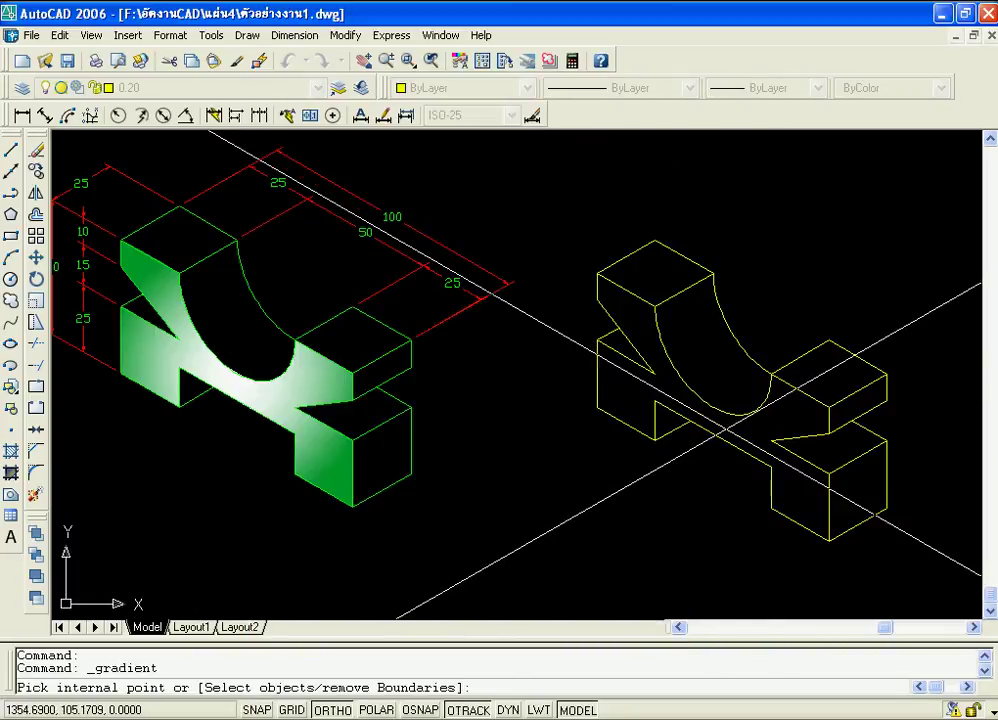
pyautogui.click(727, 429)
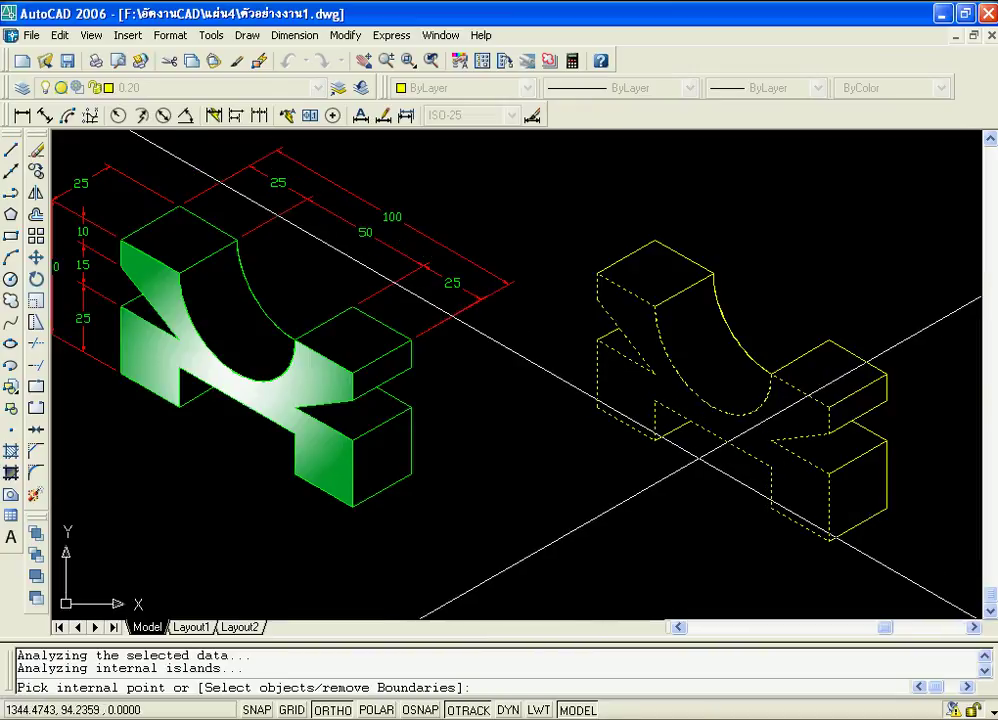
pyautogui.press('Return')
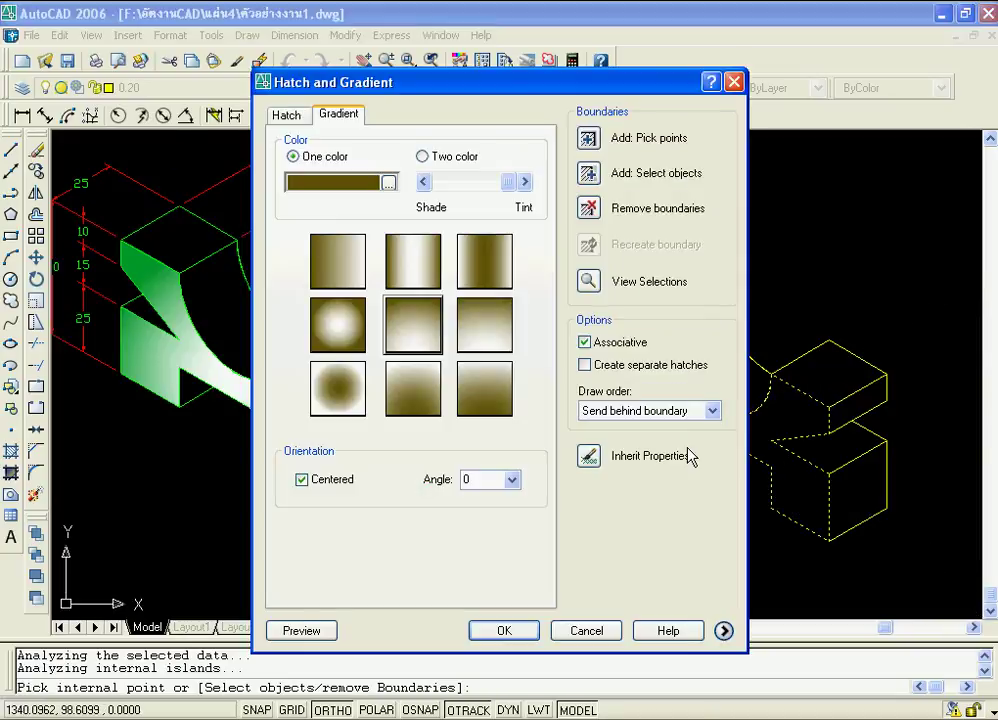
pyautogui.click(305, 631)
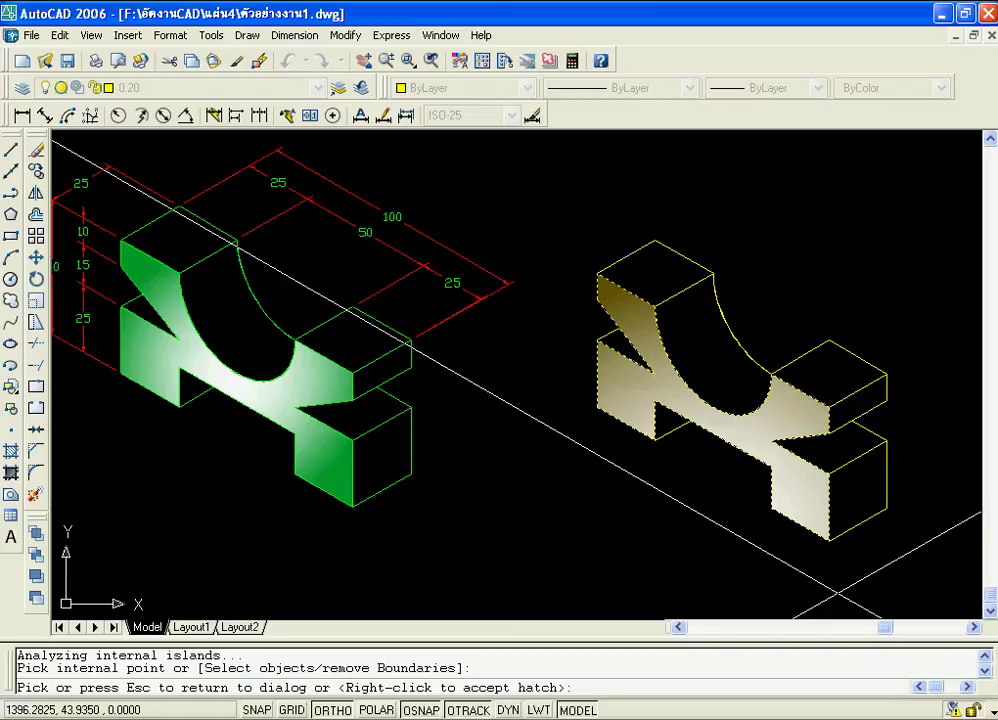
pyautogui.click(844, 594)
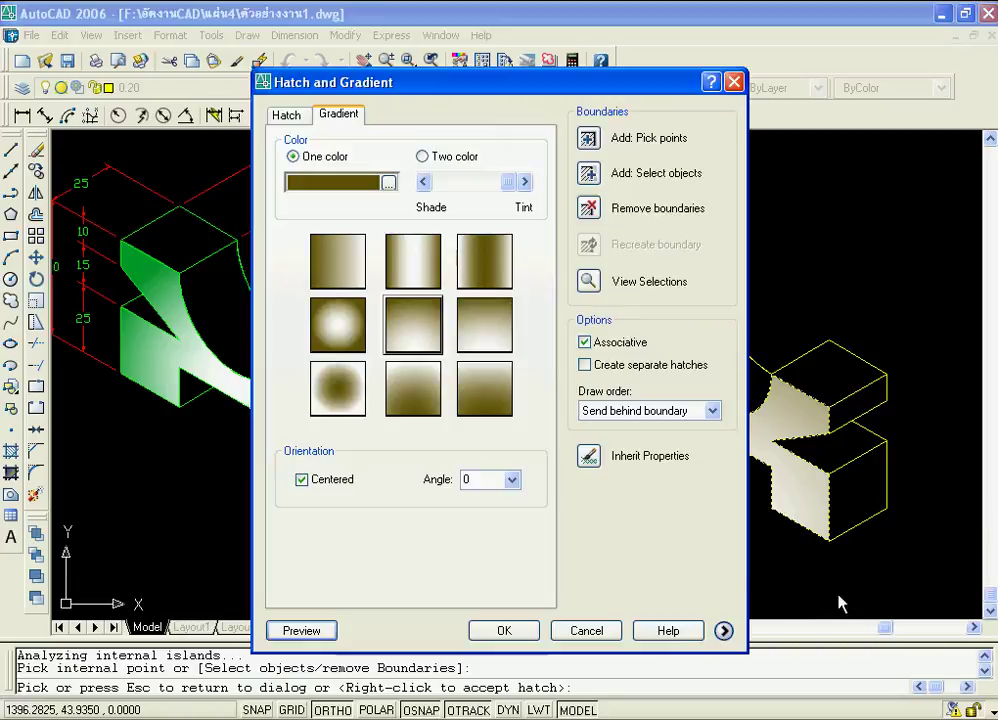
pyautogui.click(504, 632)
# Reframe the view around both parts and make dim the current layer.
pyautogui.scroll(2, 544, 588)
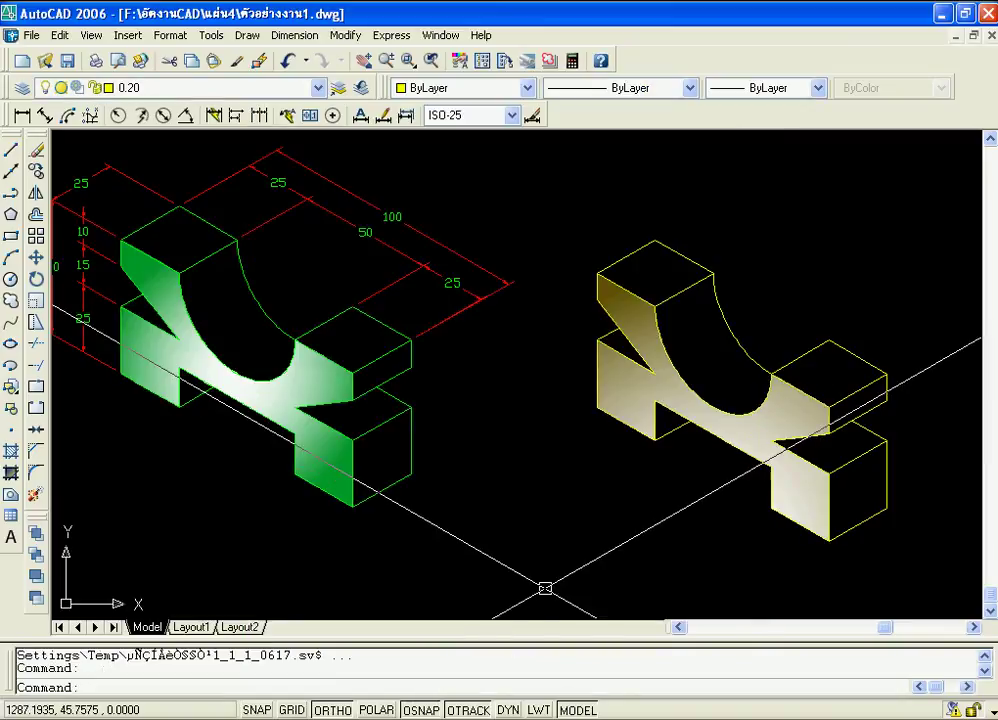
pyautogui.moveTo(673, 535); pyautogui.dragTo(641, 537, button='middle')
pyautogui.moveTo(662, 548); pyautogui.dragTo(667, 553, button='middle')
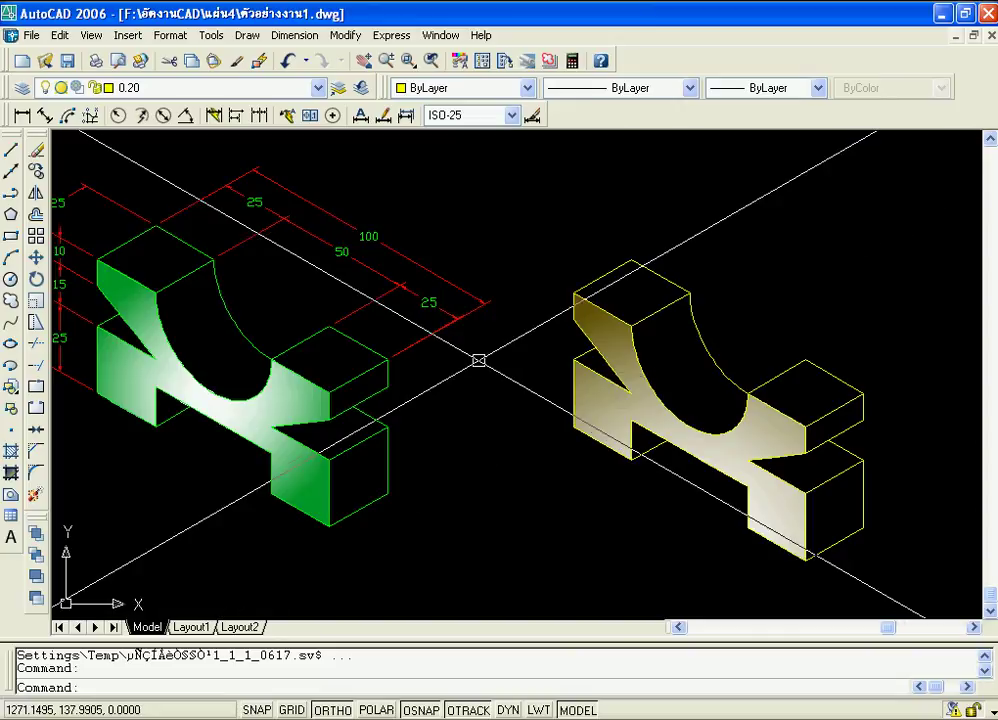
pyautogui.click(317, 89)
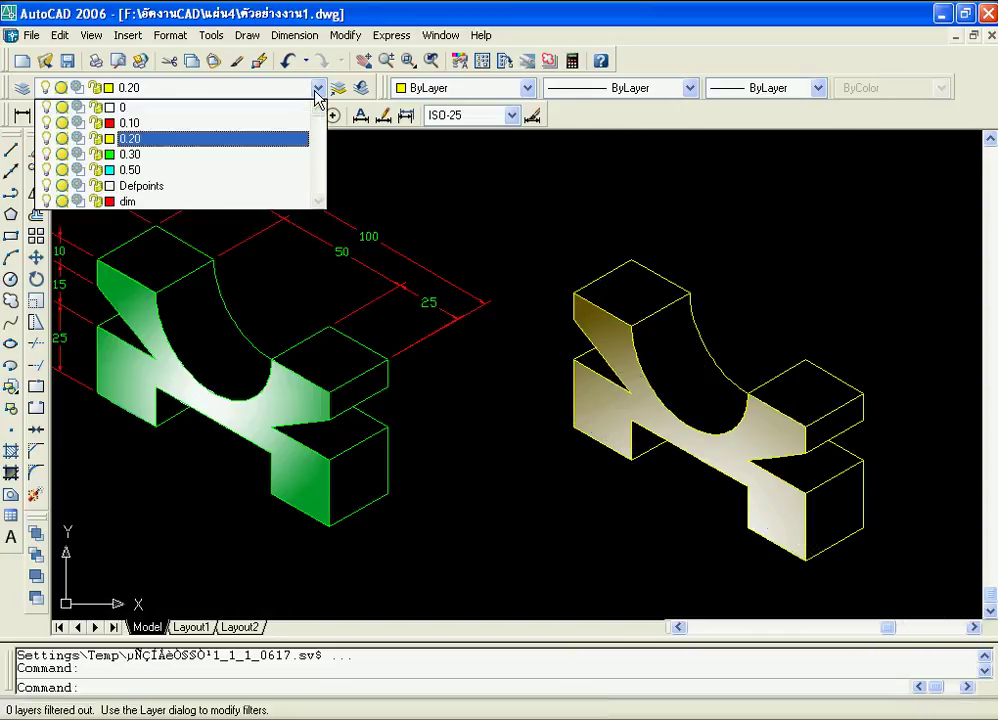
pyautogui.click(180, 202)
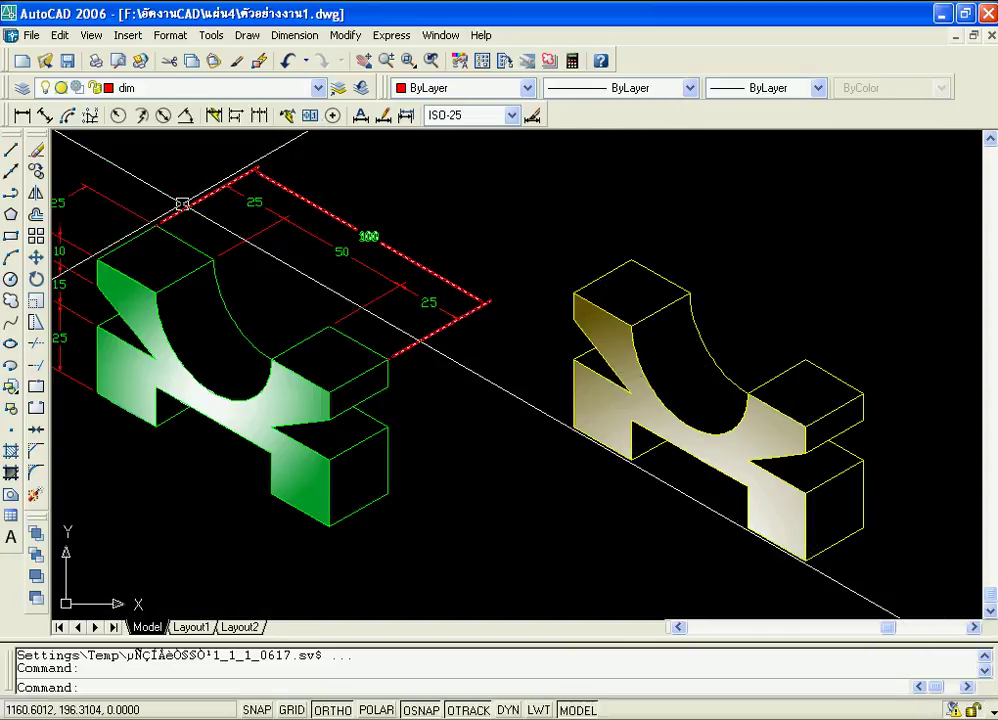
# Add aligned 25 top and 10 height dimensions to the yellow block.
pyautogui.click(46, 118)
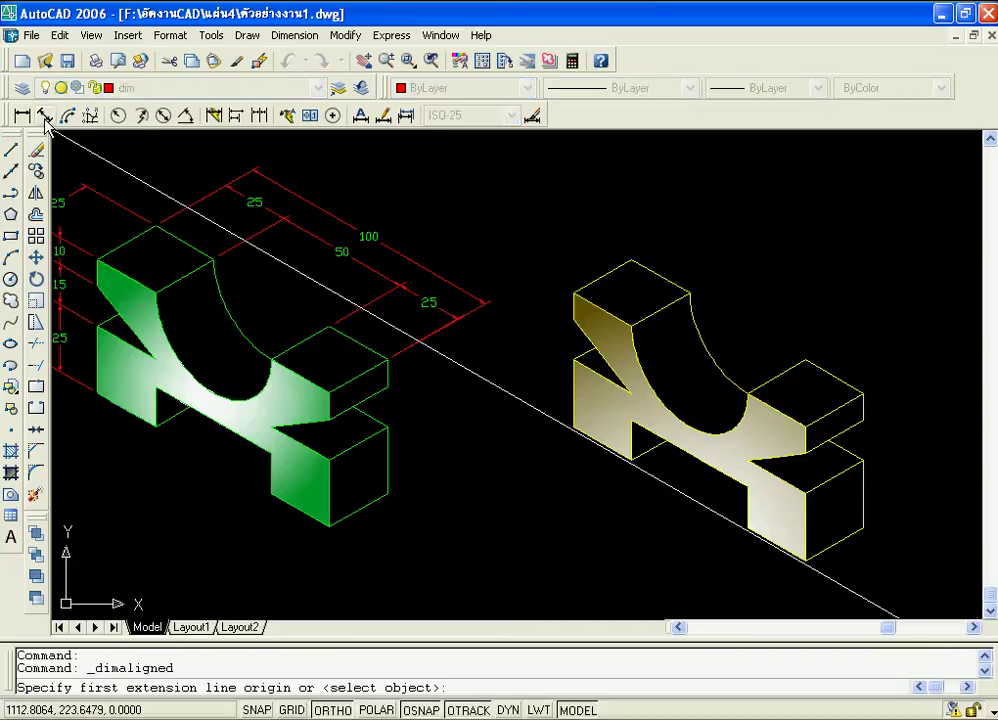
pyautogui.scroll(2, 625, 261)
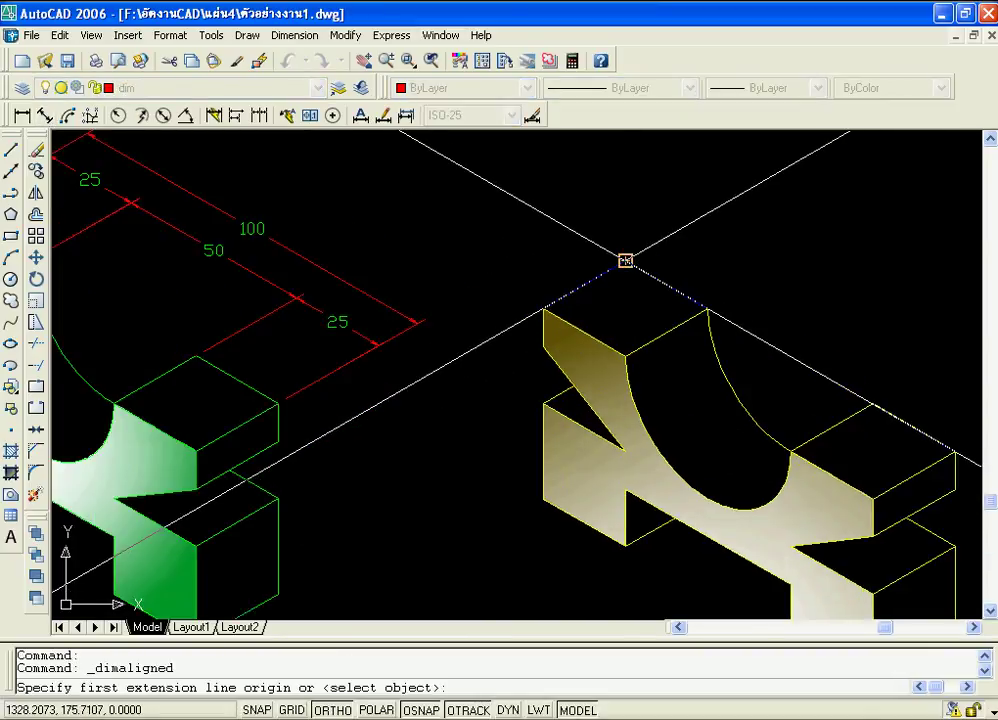
pyautogui.click(625, 261)
pyautogui.click(543, 308)
pyautogui.click(470, 256)
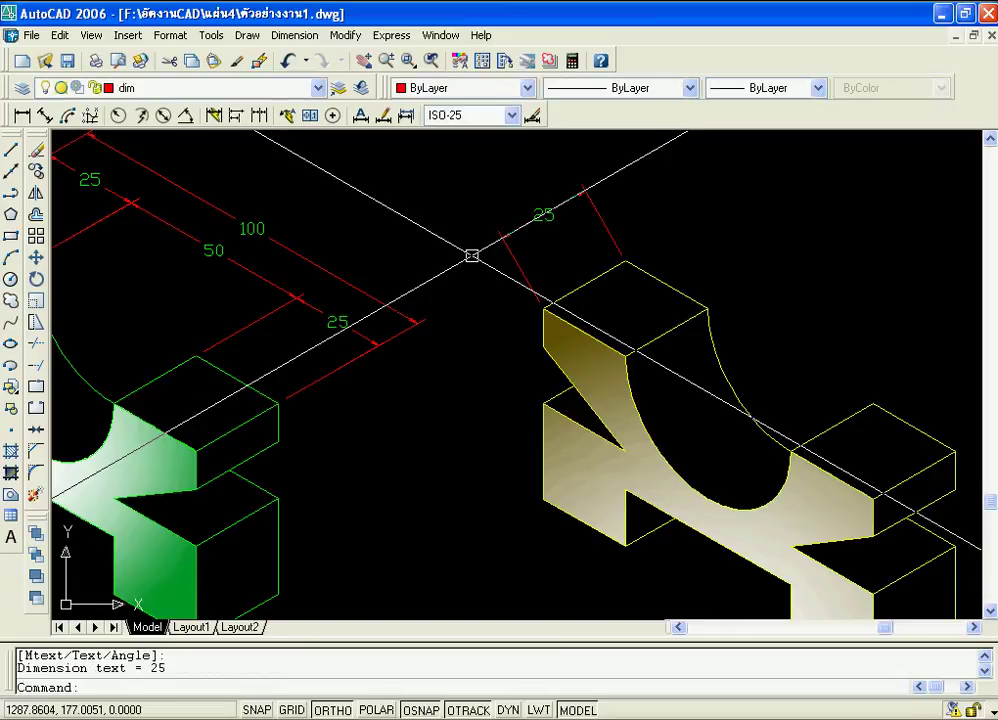
pyautogui.scroll(-2, 470, 256)
pyautogui.scroll(2, 847, 417)
pyautogui.scroll(-2, 847, 417)
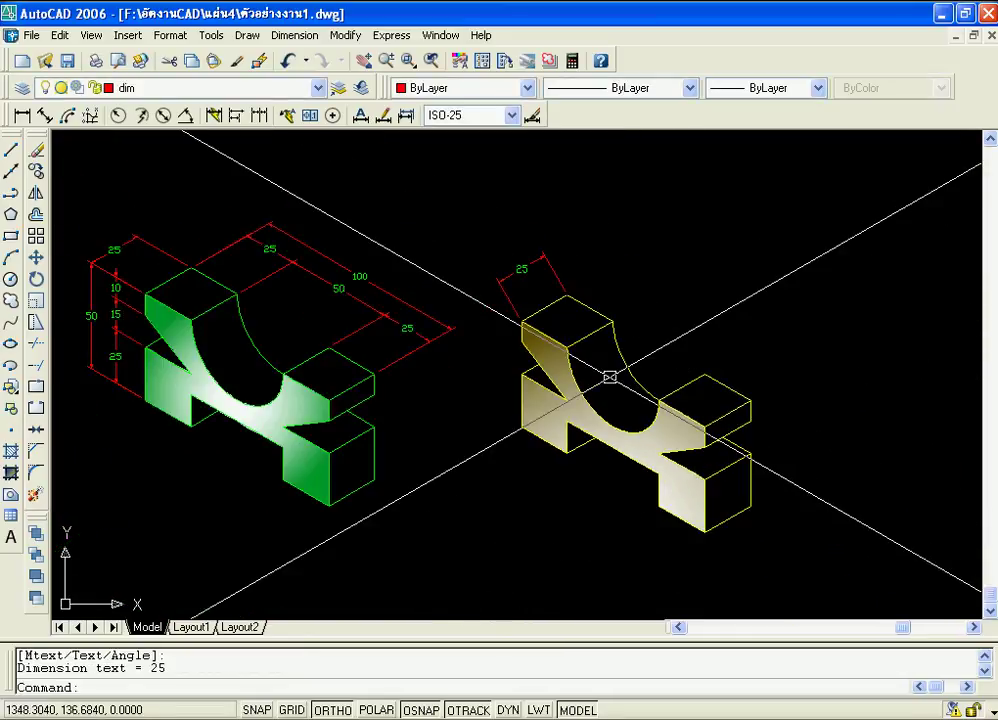
pyautogui.press('Return')
pyautogui.scroll(2, 490, 365)
pyautogui.scroll(2, 493, 365)
pyautogui.click(529, 332)
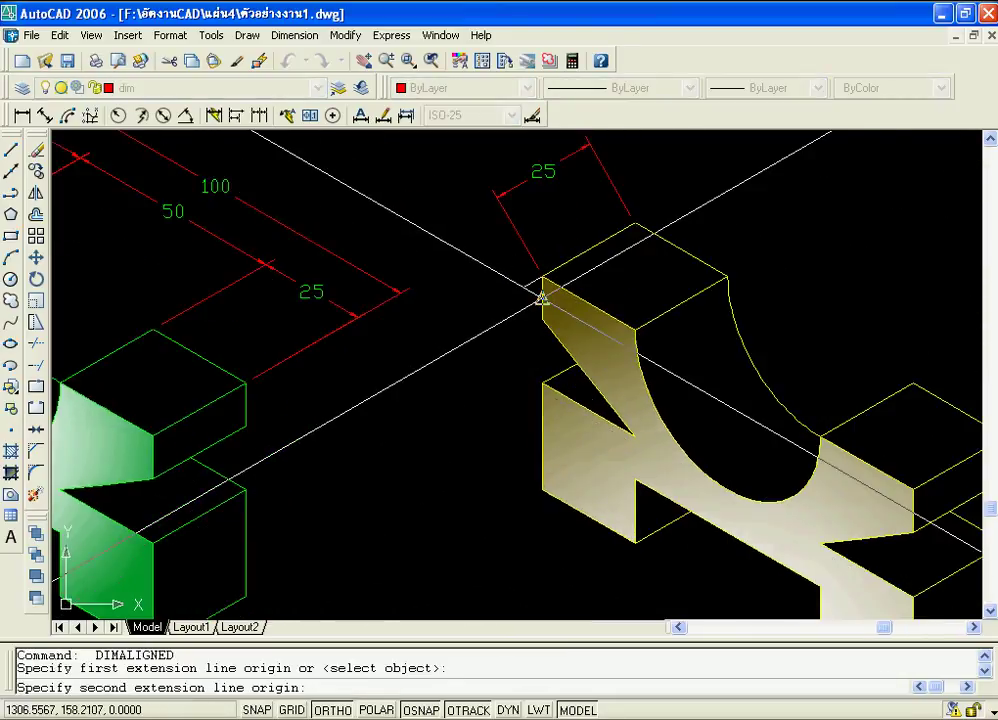
pyautogui.scroll(5, 541, 319)
pyautogui.click(546, 312)
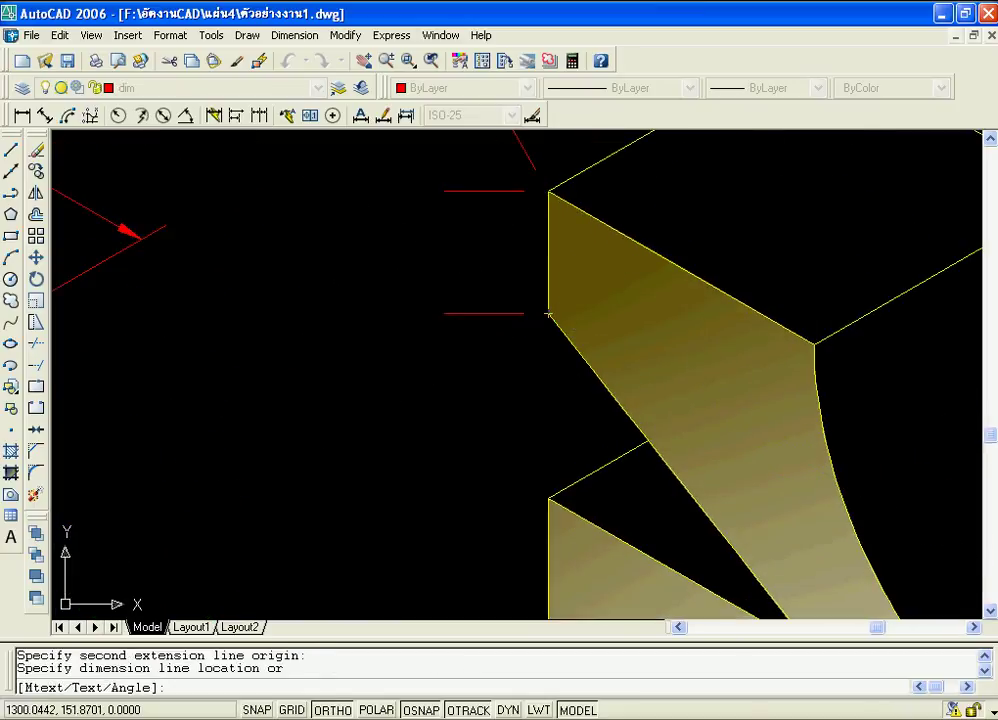
pyautogui.click(405, 302)
pyautogui.scroll(-2, 405, 302)
# Add aligned 15 and 25 height dimensions on the block's left side.
pyautogui.press('Return')
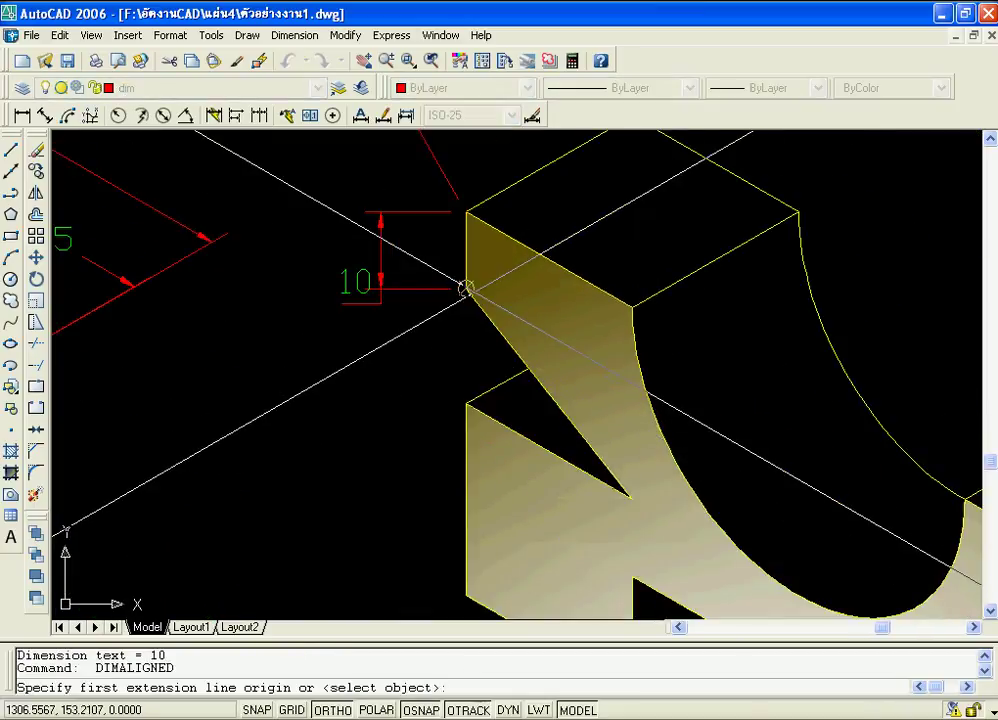
pyautogui.click(467, 289)
pyautogui.click(466, 403)
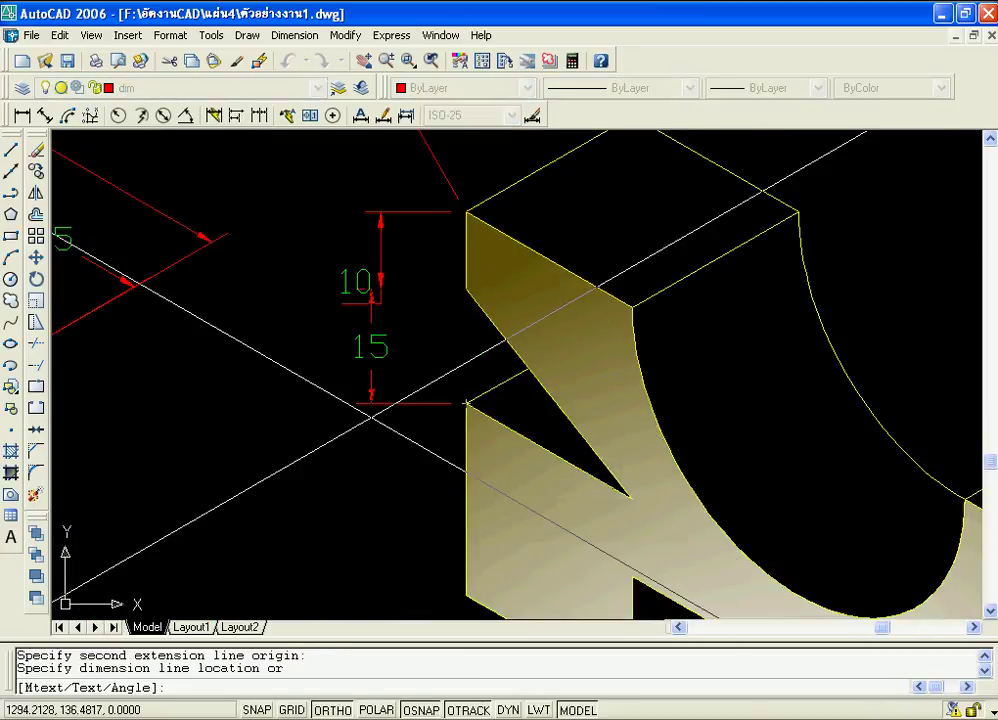
pyautogui.click(383, 405)
pyautogui.scroll(-3, 418, 298)
pyautogui.scroll(3, 418, 298)
pyautogui.press('Return')
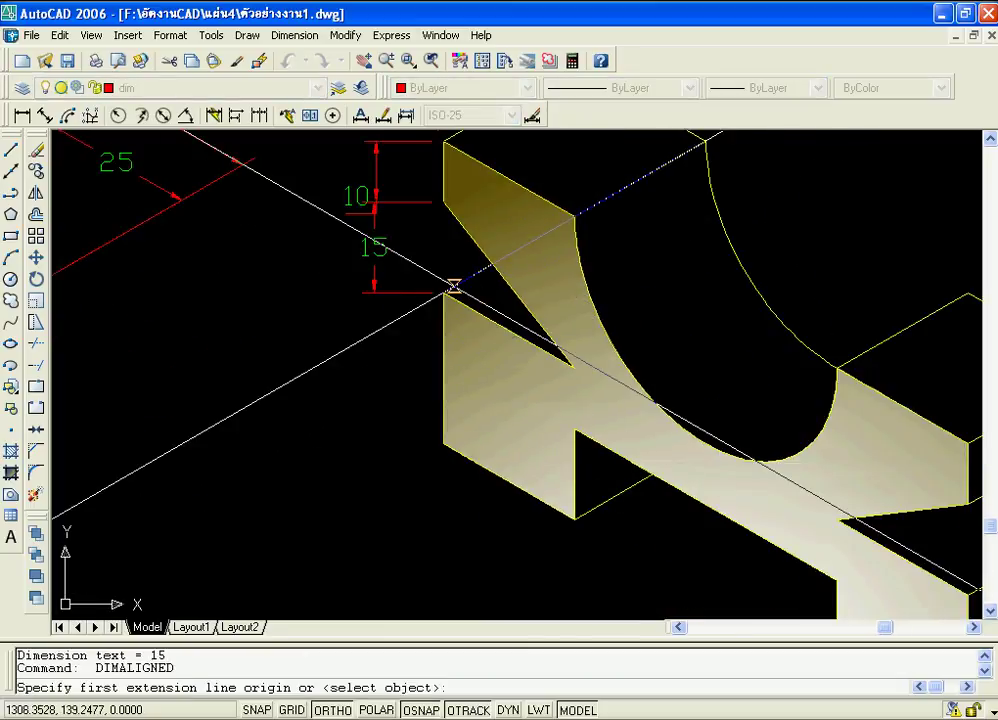
pyautogui.click(441, 295)
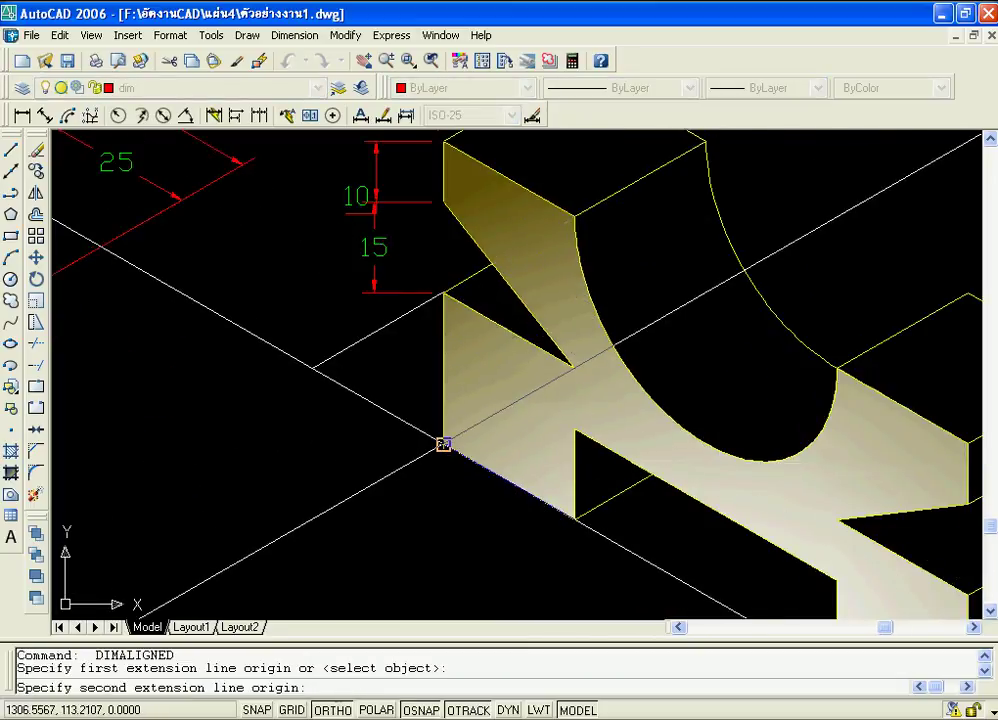
pyautogui.click(443, 441)
pyautogui.click(325, 439)
pyautogui.scroll(-2, 318, 436)
pyautogui.scroll(-2, 313, 432)
# Place the overall 50 aligned height dimension beside the stacked dimensions.
pyautogui.moveTo(433, 294); pyautogui.dragTo(634, 365, button='middle')
pyautogui.scroll(2, 522, 369)
pyautogui.scroll(3, 405, 403)
pyautogui.press('Return')
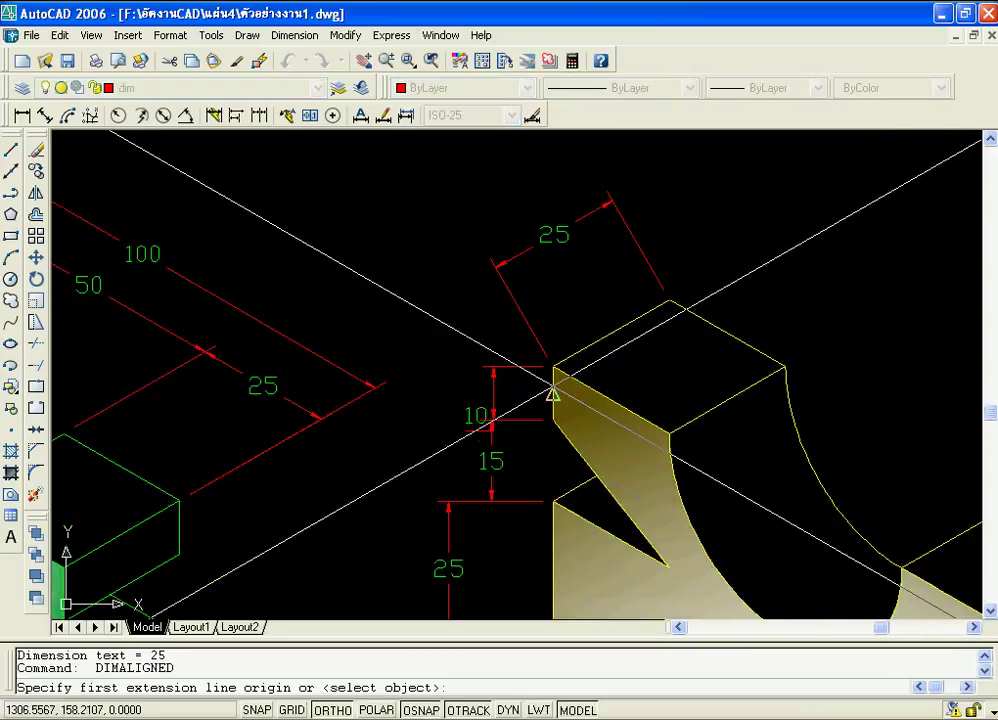
pyautogui.click(548, 363)
pyautogui.scroll(-2, 549, 362)
pyautogui.scroll(3, 536, 516)
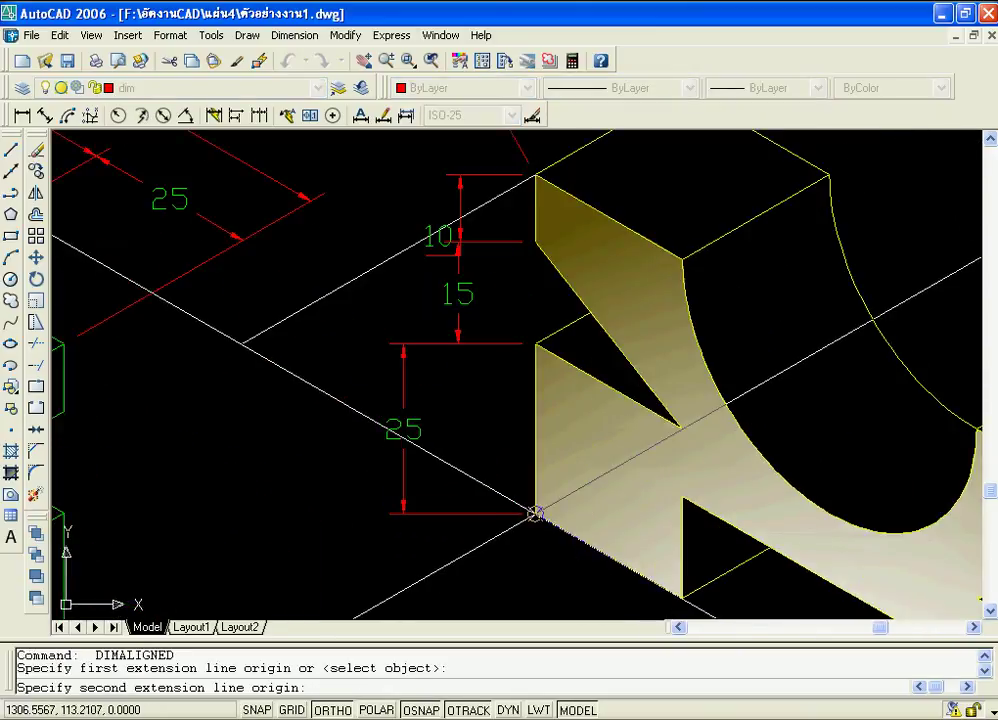
pyautogui.click(535, 514)
pyautogui.click(338, 527)
pyautogui.scroll(-1, 457, 528)
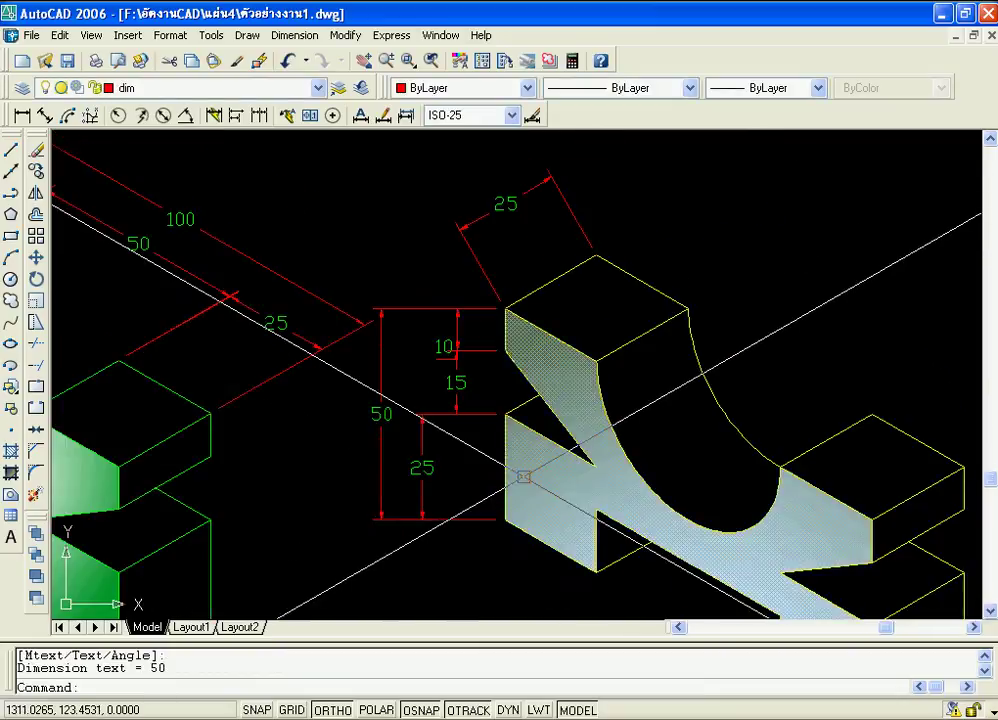
pyautogui.scroll(-3, 519, 470)
pyautogui.scroll(1, 520, 343)
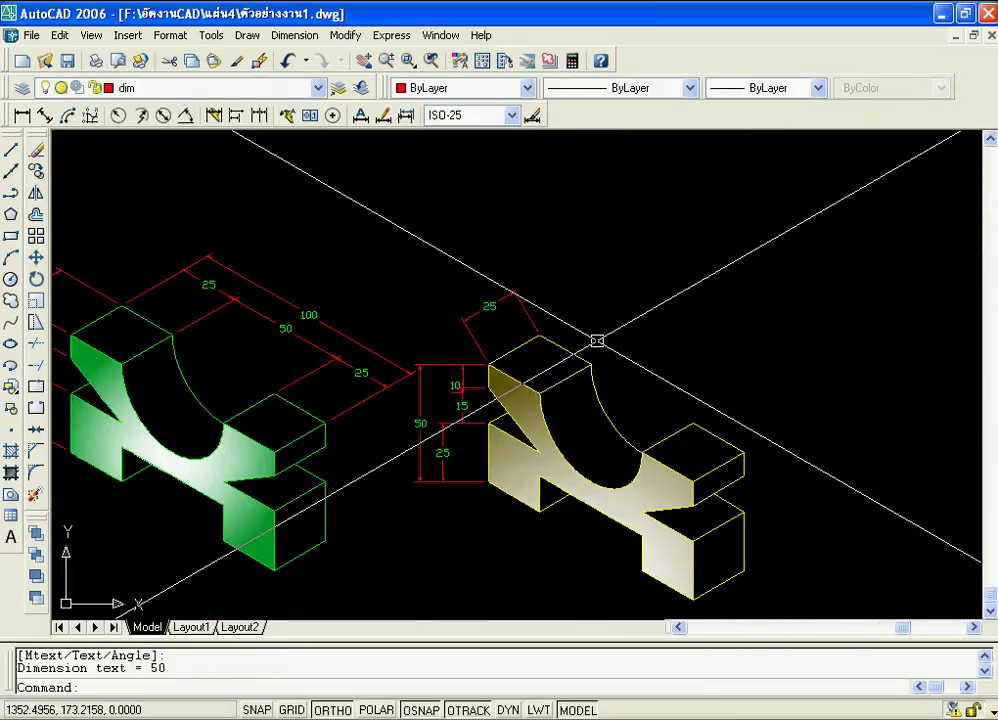
# Add aligned 25 and 50 dimensions along the yellow copy's top edges.
pyautogui.scroll(2, 597, 339)
pyautogui.press('Return')
pyautogui.scroll(-3, 532, 343)
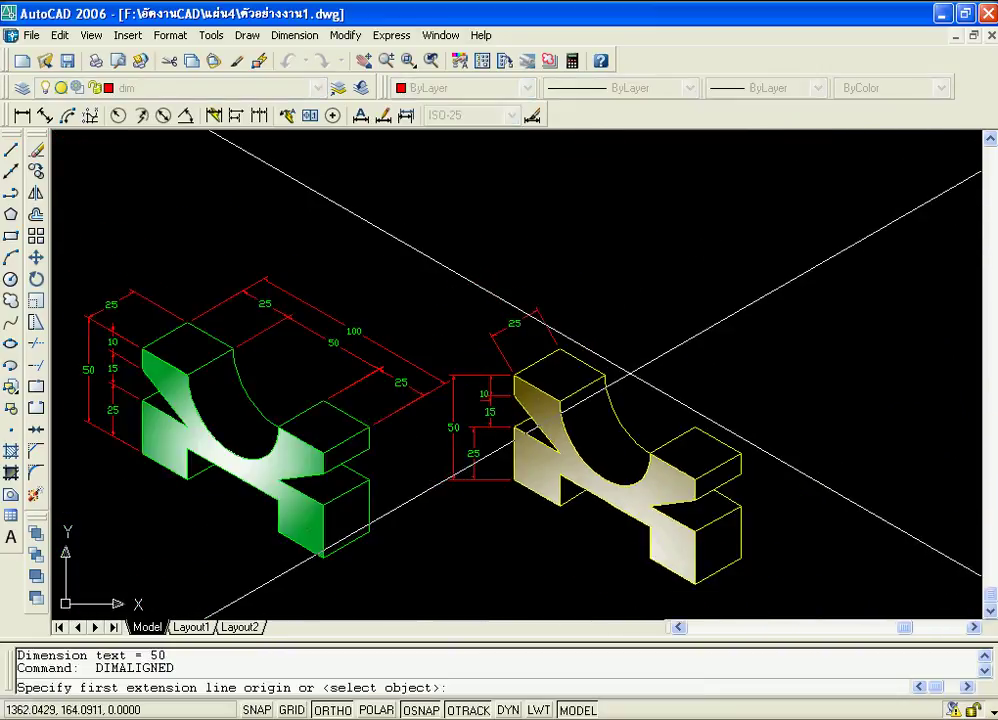
pyautogui.scroll(4, 515, 335)
pyautogui.click(514, 336)
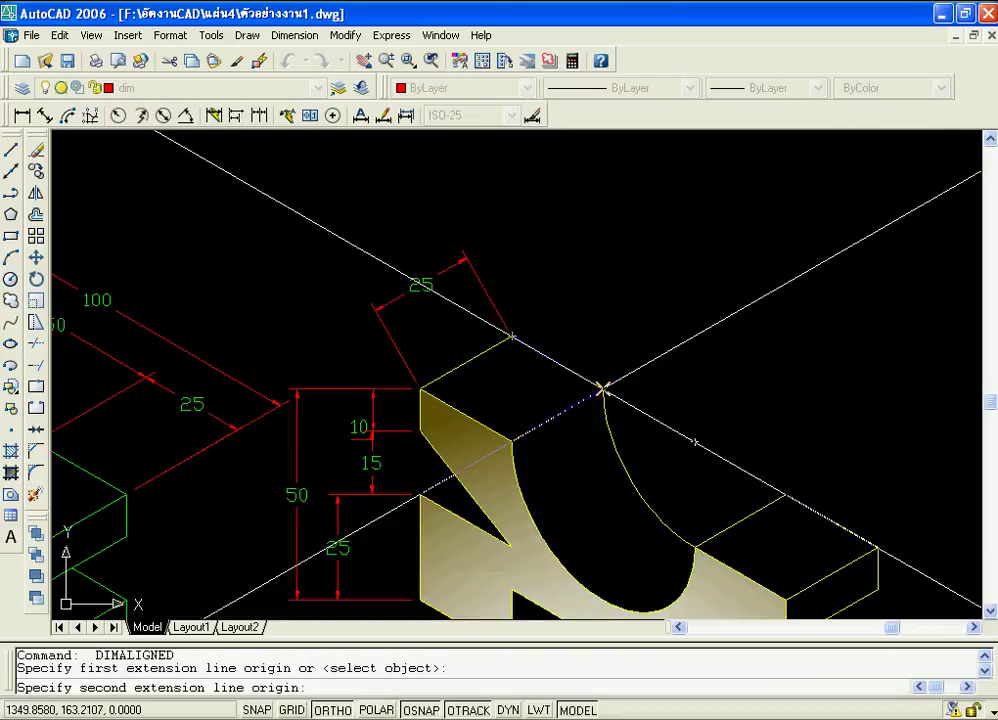
pyautogui.click(602, 389)
pyautogui.click(600, 290)
pyautogui.scroll(-2, 560, 380)
pyautogui.scroll(4, 540, 383)
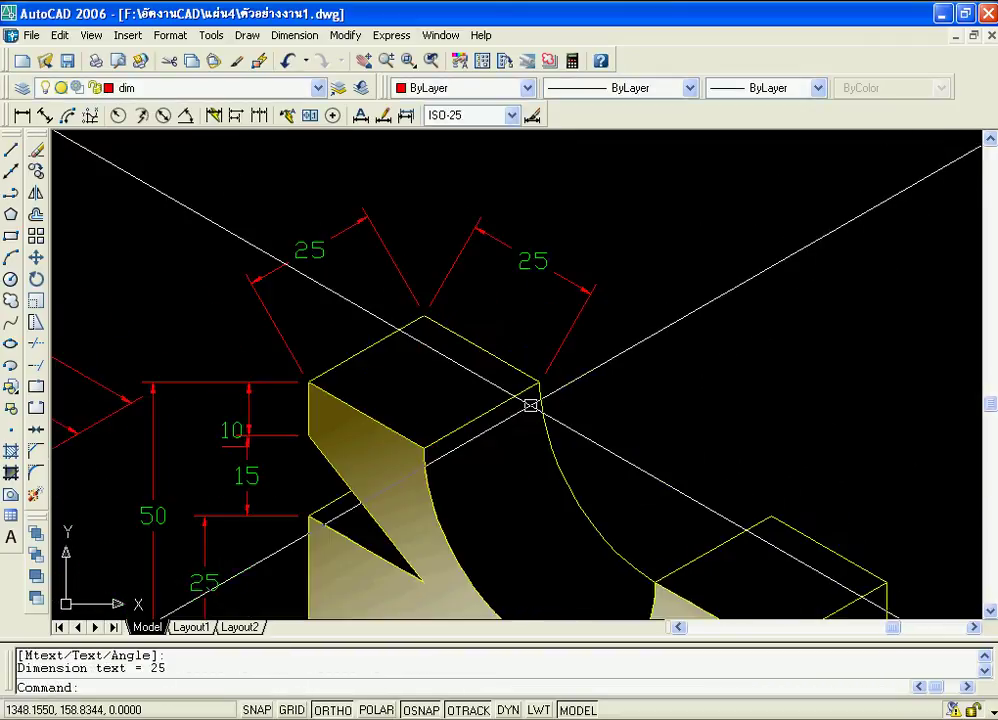
pyautogui.press('Return')
pyautogui.click(539, 383)
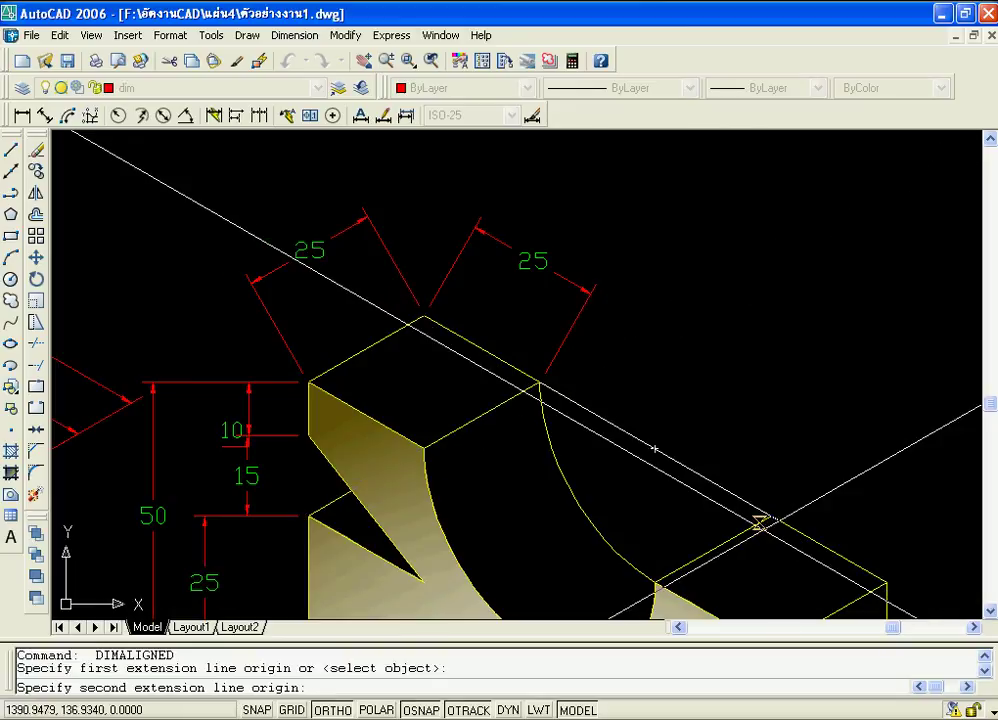
pyautogui.click(769, 517)
pyautogui.scroll(3, 700, 360)
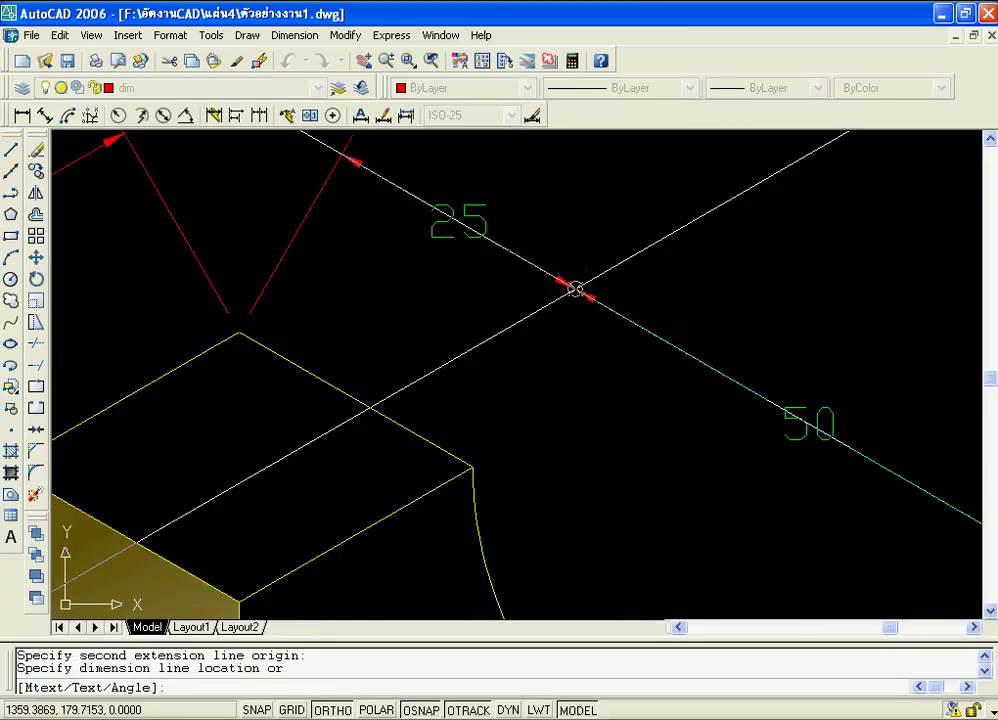
pyautogui.click(575, 285)
pyautogui.scroll(-2, 457, 361)
pyautogui.scroll(2, 475, 341)
# Add the next 25 dimension and the overall 100 length dimension.
pyautogui.press('Return')
pyautogui.scroll(-1, 475, 341)
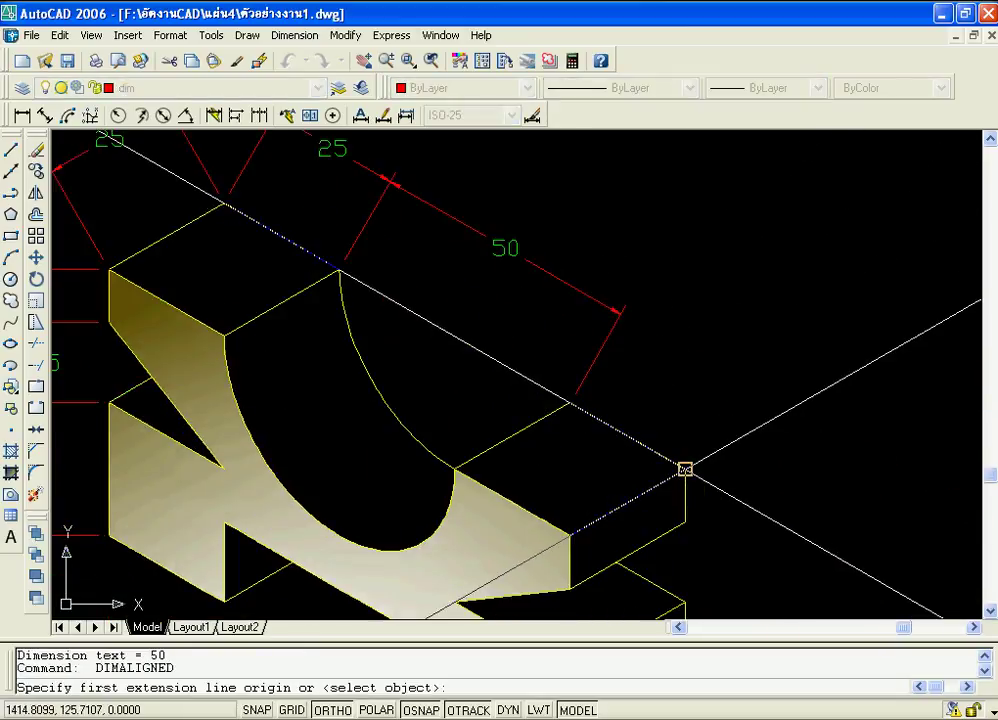
pyautogui.click(684, 466)
pyautogui.click(569, 402)
pyautogui.scroll(2, 600, 360)
pyautogui.click(630, 325)
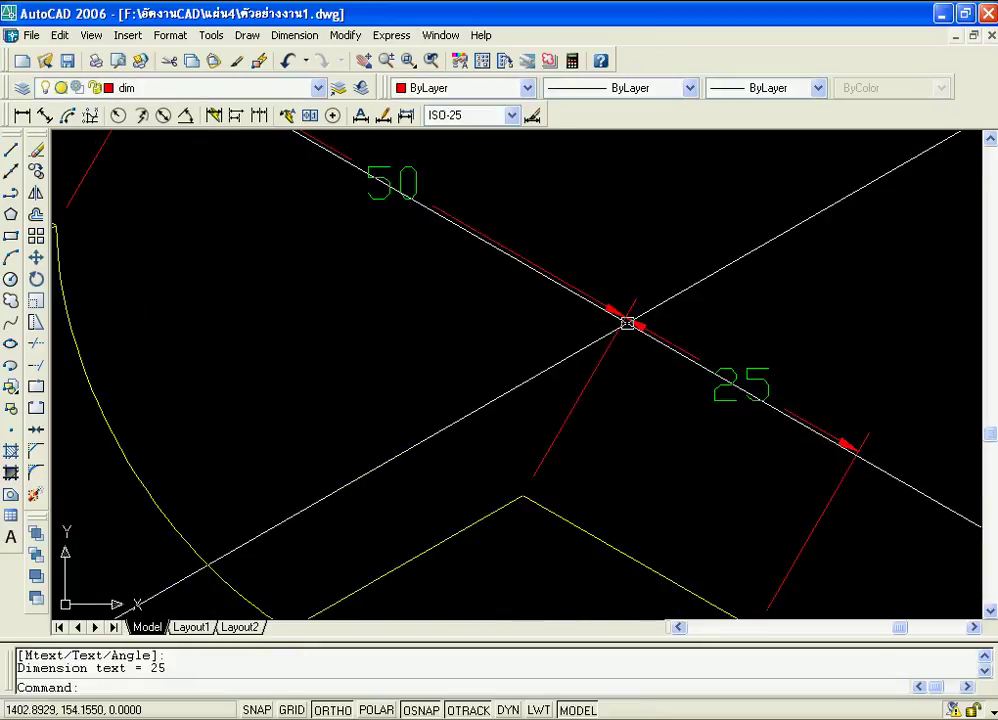
pyautogui.press('Return')
pyautogui.scroll(-2, 662, 478)
pyautogui.click(662, 478)
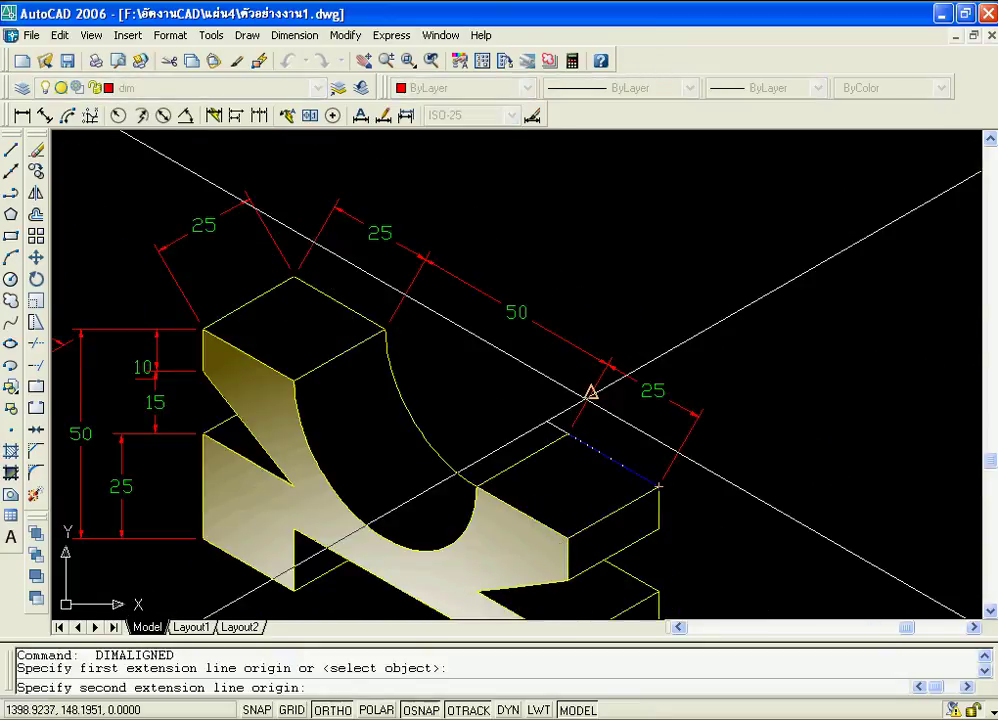
pyautogui.scroll(3, 319, 296)
pyautogui.click(310, 316)
pyautogui.scroll(-3, 352, 368)
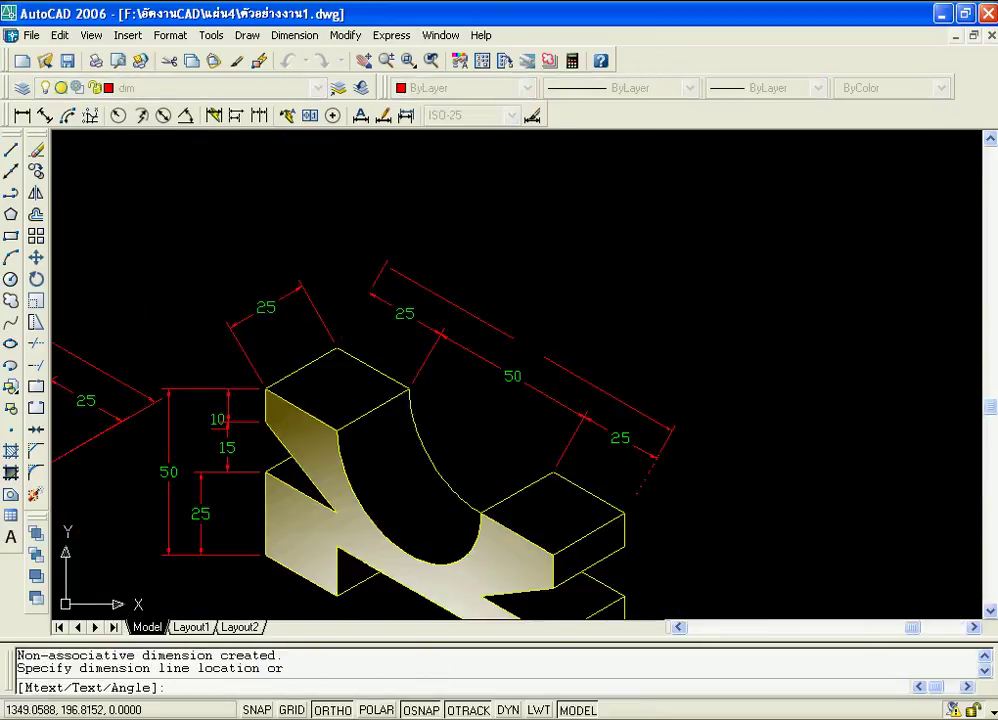
pyautogui.click(646, 365)
pyautogui.scroll(-3, 690, 350)
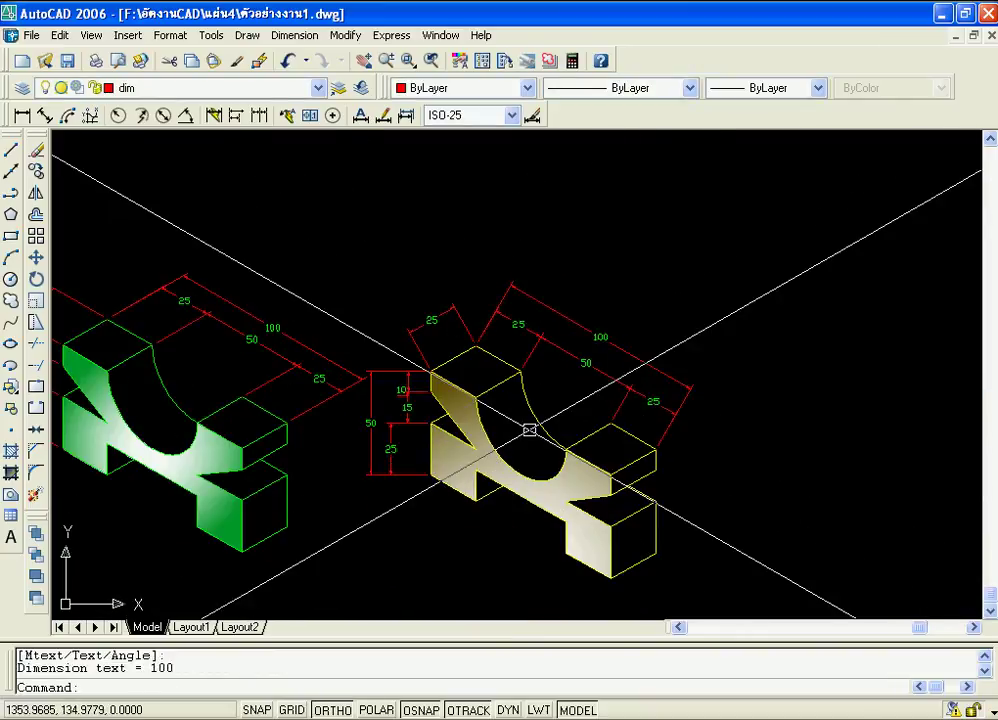
pyautogui.moveTo(446, 530); pyautogui.dragTo(533, 510, button='middle')
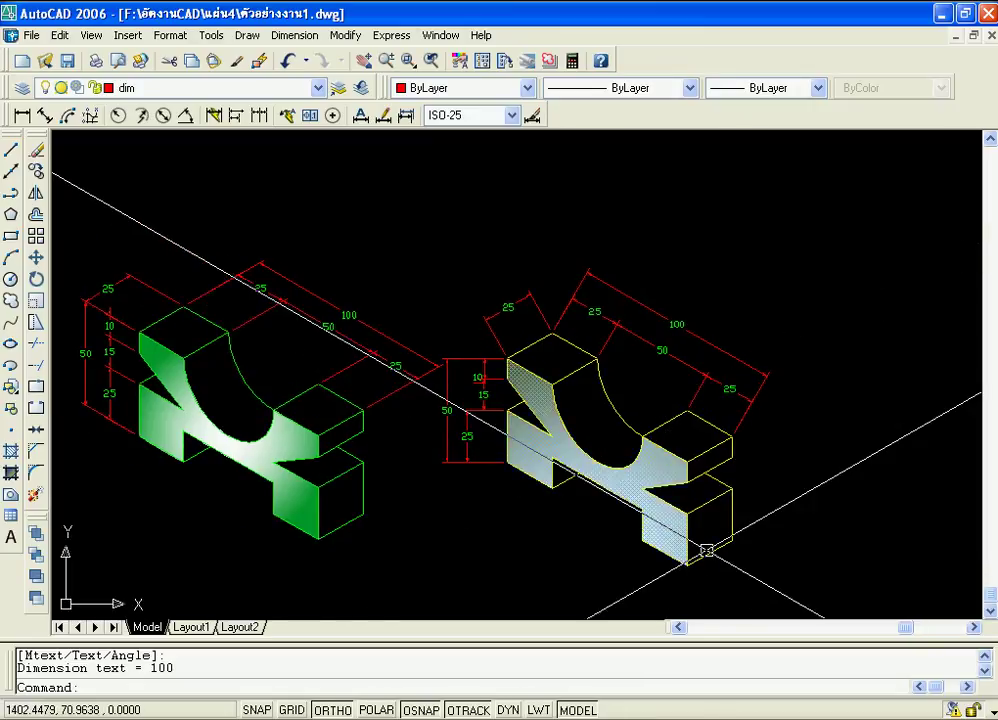
# Window-select the yellow copy with its dimensions and move it right, Ortho off.
pyautogui.click(450, 202)
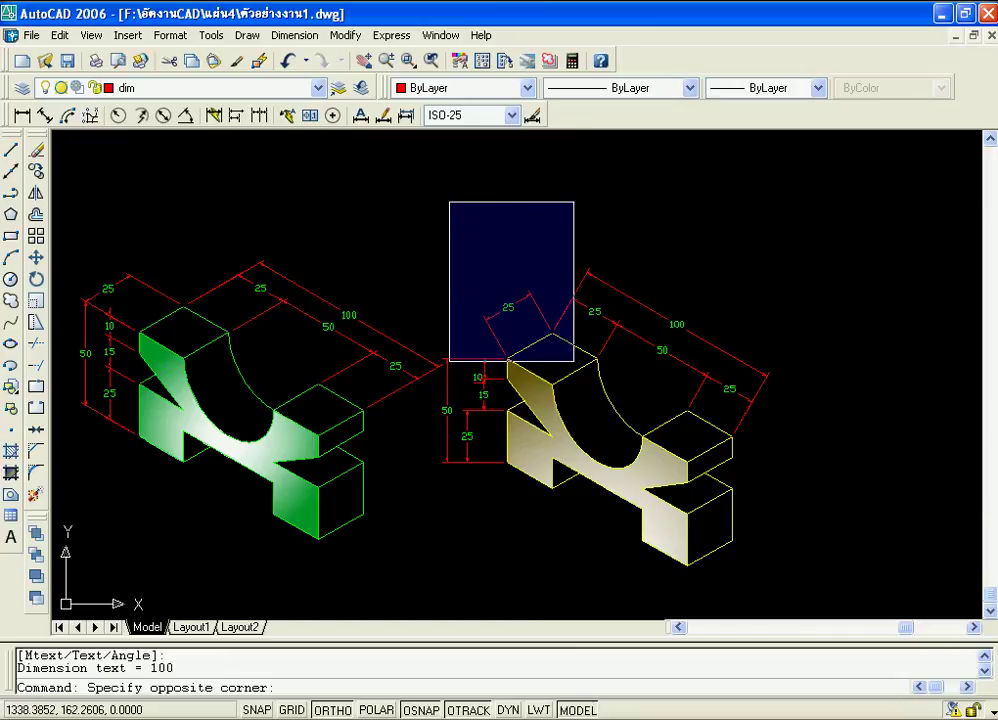
pyautogui.click(786, 586)
pyautogui.click(489, 523)
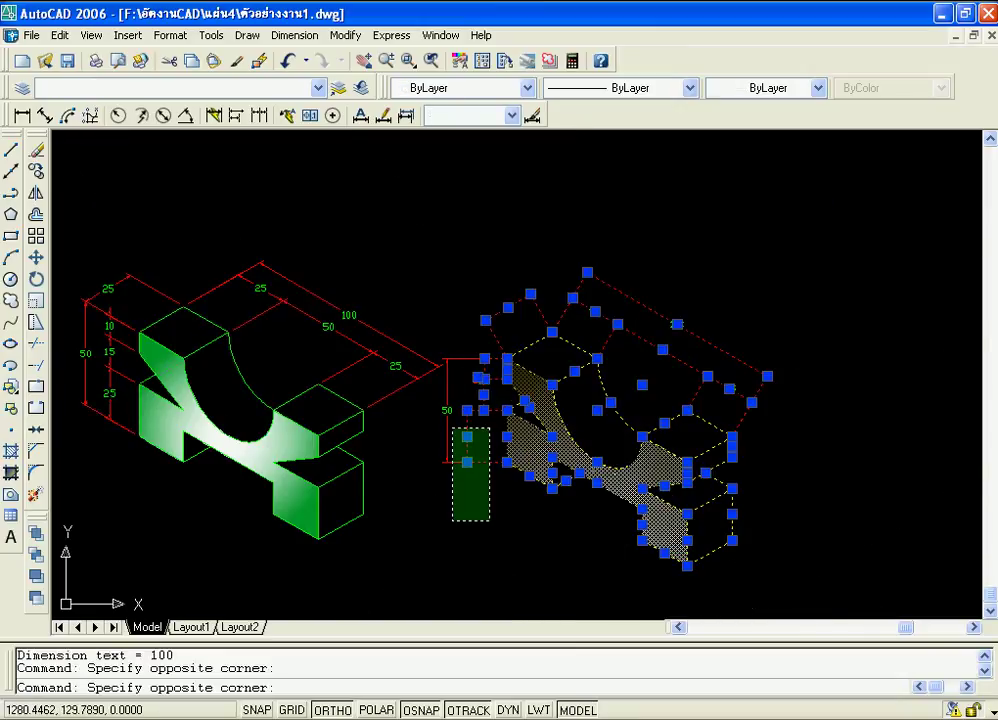
pyautogui.click(456, 328)
pyautogui.write('m')
pyautogui.press('Return')
pyautogui.click(484, 292)
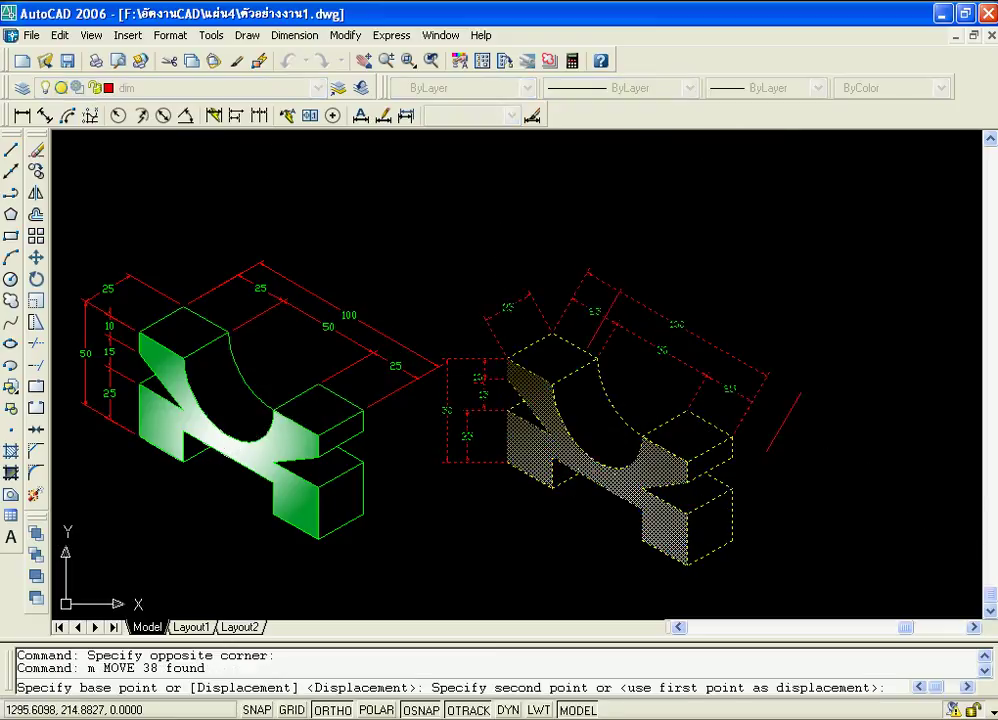
pyautogui.press('F8')
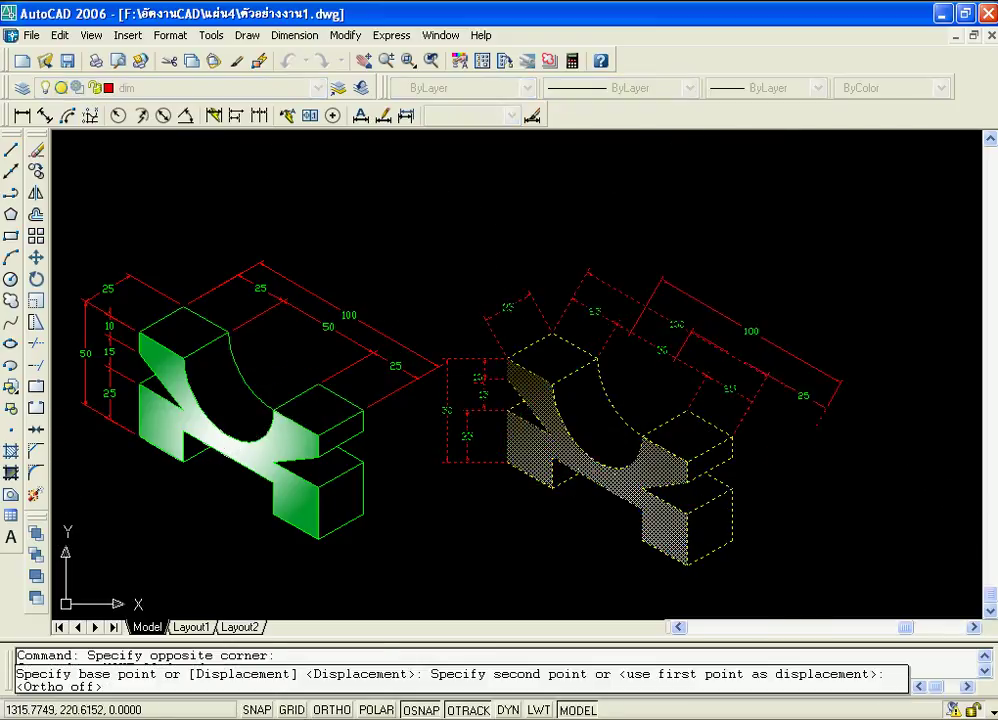
pyautogui.click(523, 230)
pyautogui.moveTo(646, 252); pyautogui.dragTo(532, 248, button='middle')
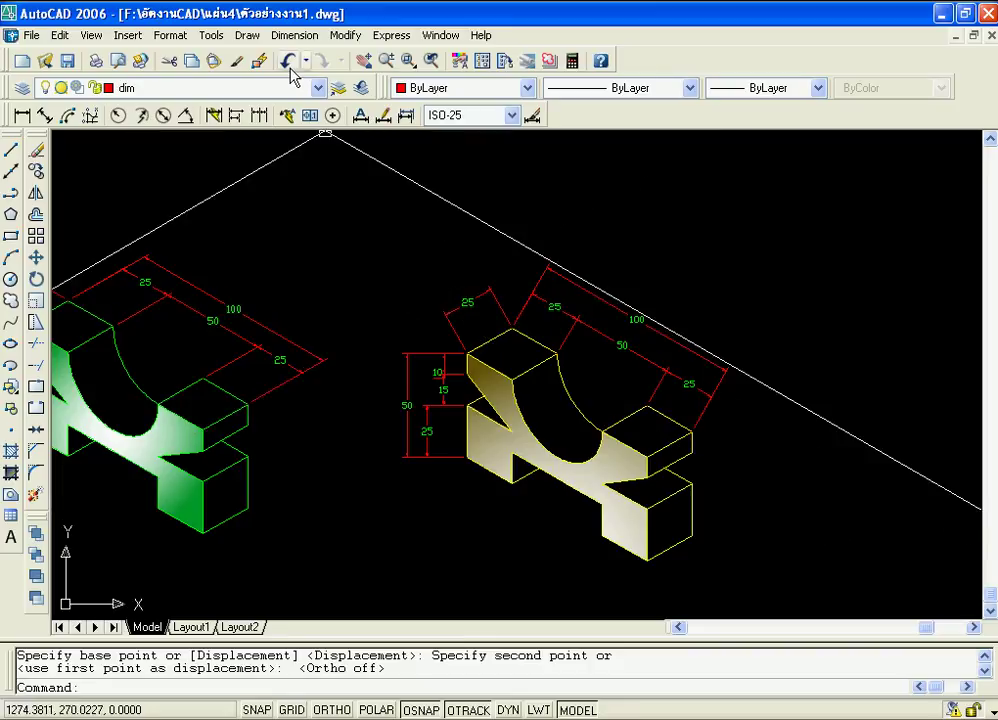
# Oblique the 100 and 50 top dimensions to the block's isometric edge angle.
pyautogui.click(292, 37)
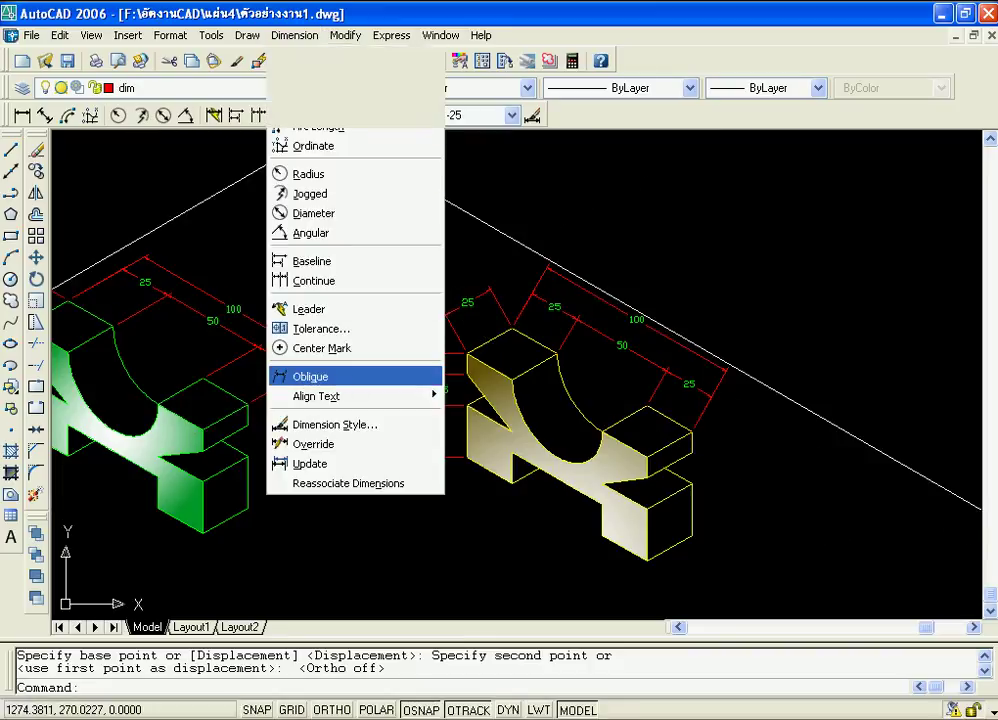
pyautogui.click(340, 377)
pyautogui.scroll(2, 594, 372)
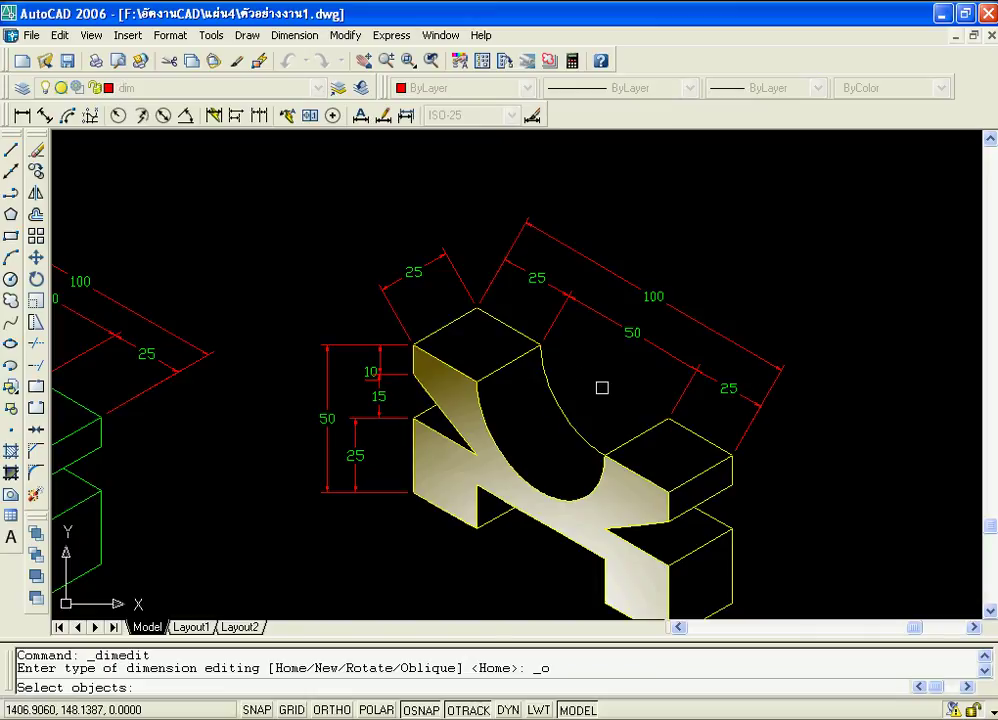
pyautogui.click(489, 284)
pyautogui.click(553, 318)
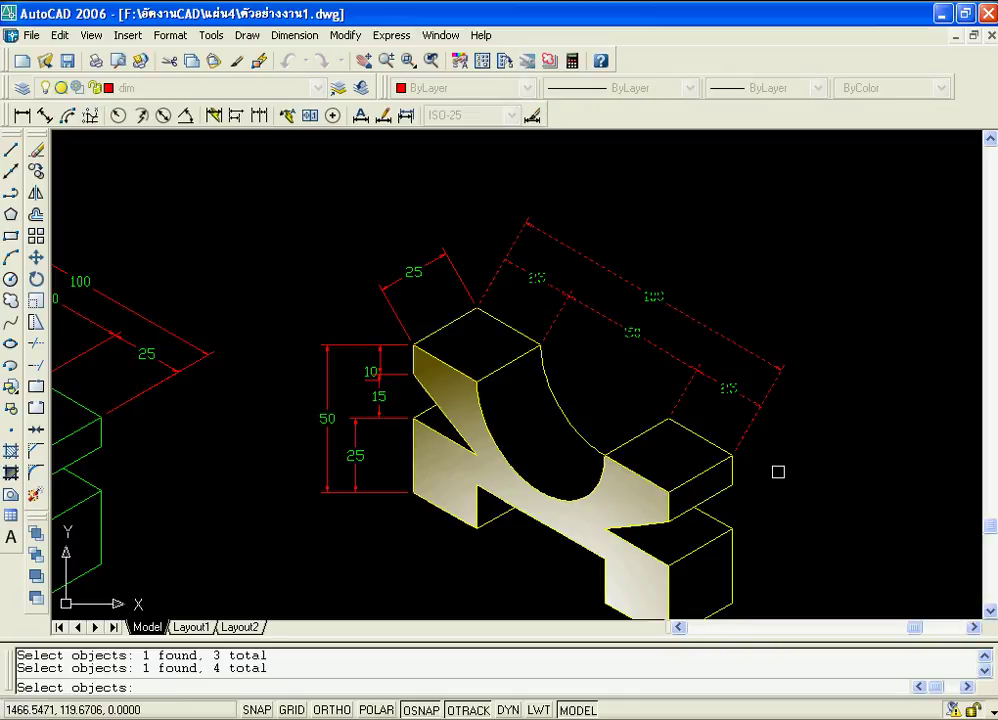
pyautogui.press('Return')
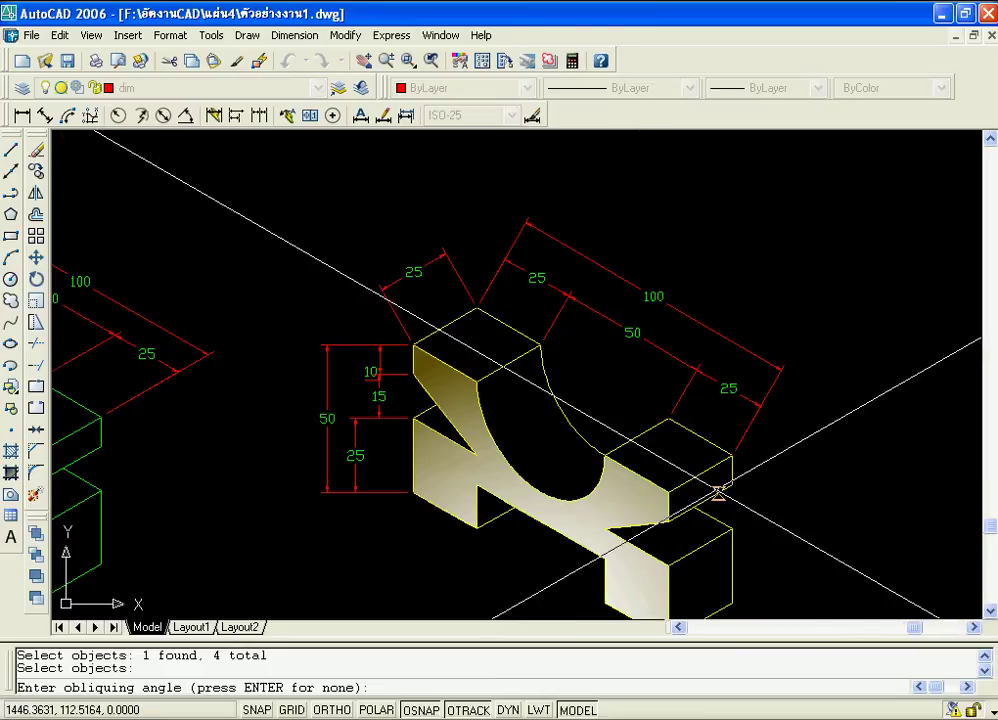
pyautogui.scroll(3, 713, 481)
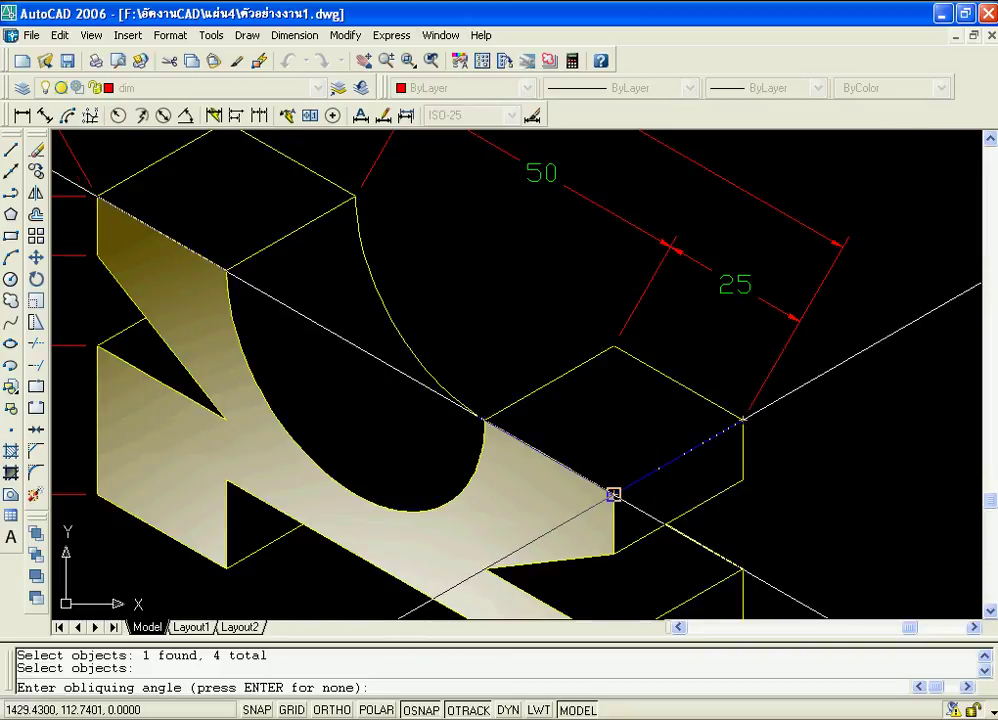
pyautogui.click(612, 494)
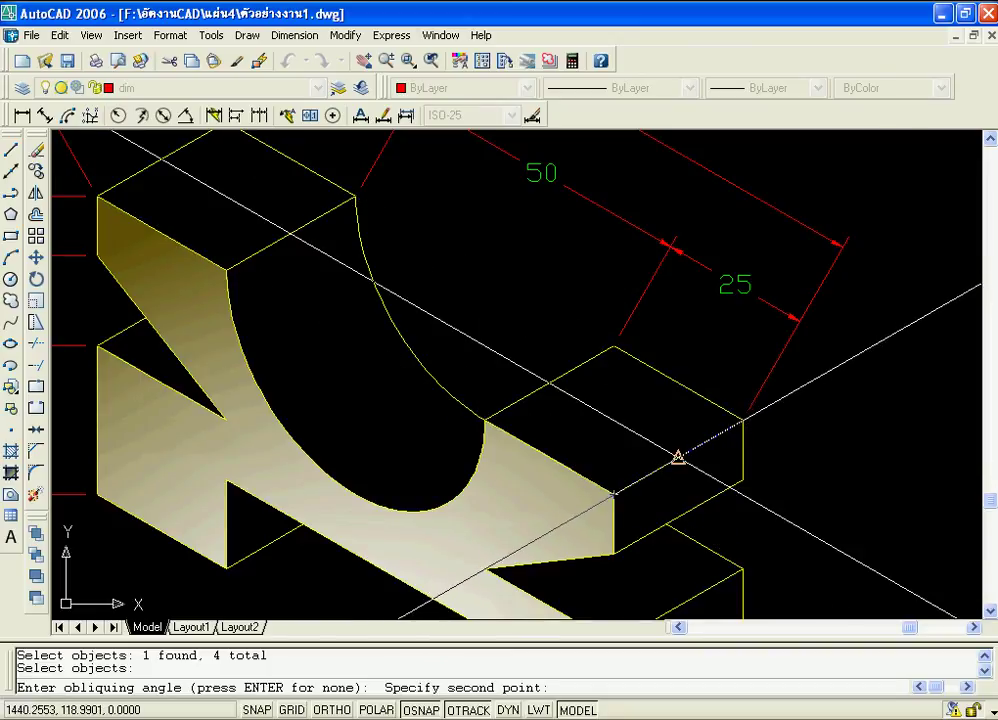
pyautogui.click(743, 419)
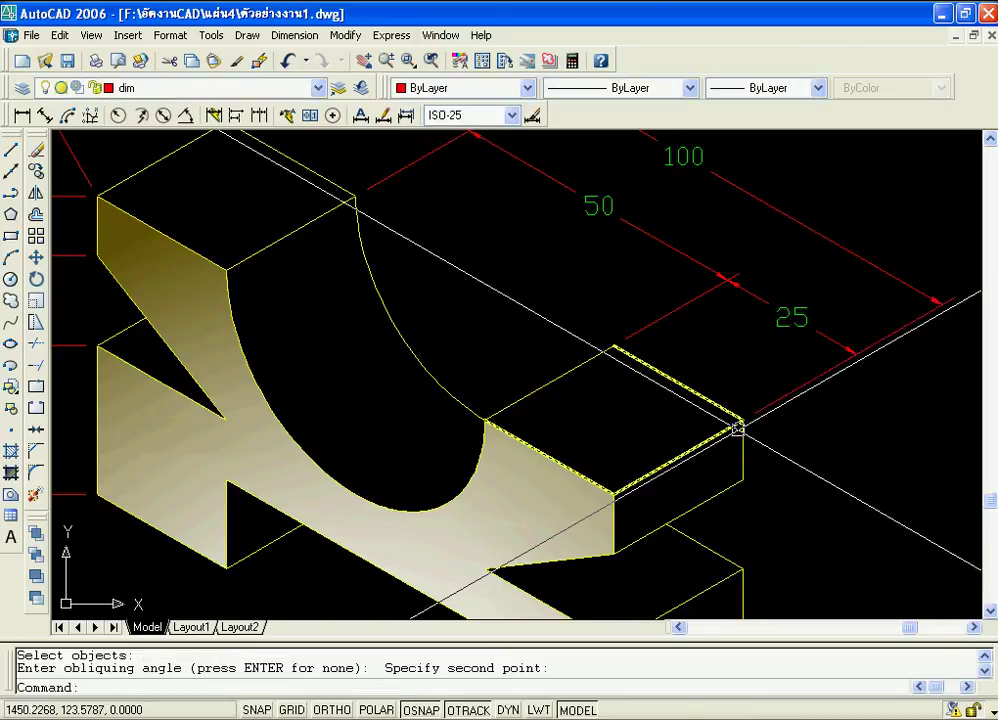
pyautogui.scroll(-3, 735, 420)
pyautogui.scroll(2, 612, 366)
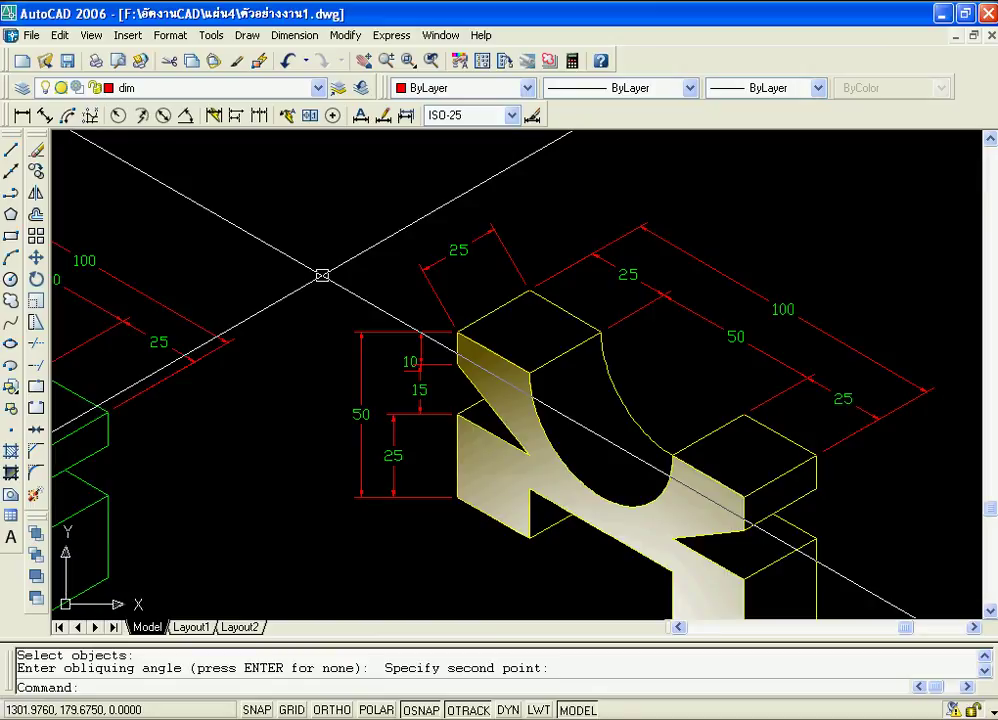
# Oblique the top 25 dimension using two points along the isometric edge.
pyautogui.click(294, 36)
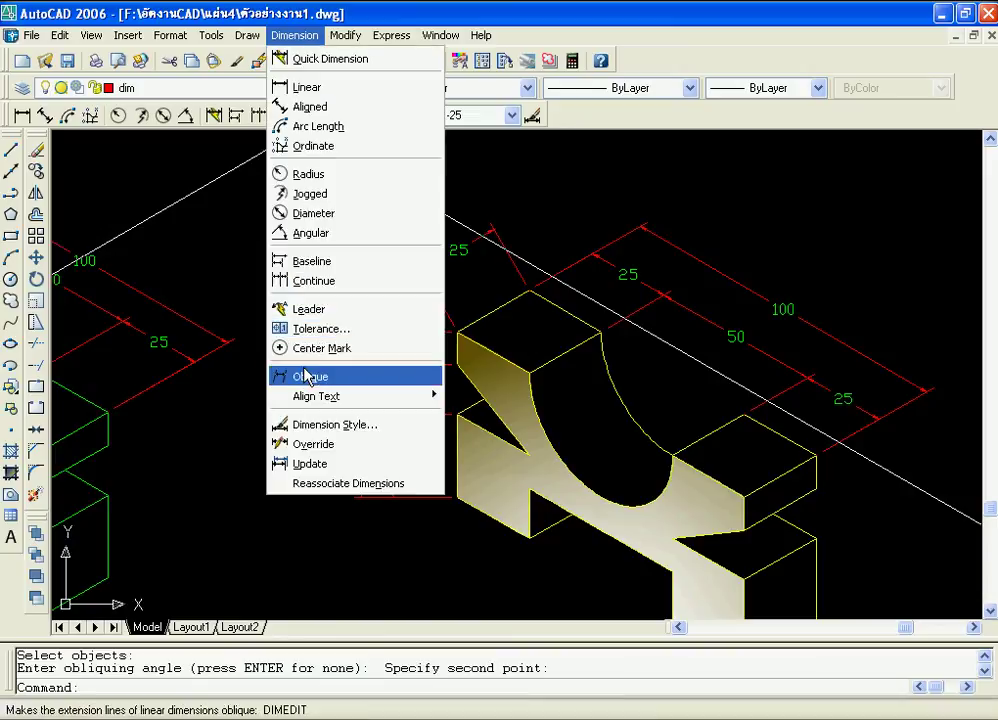
pyautogui.click(484, 160)
pyautogui.click(424, 167)
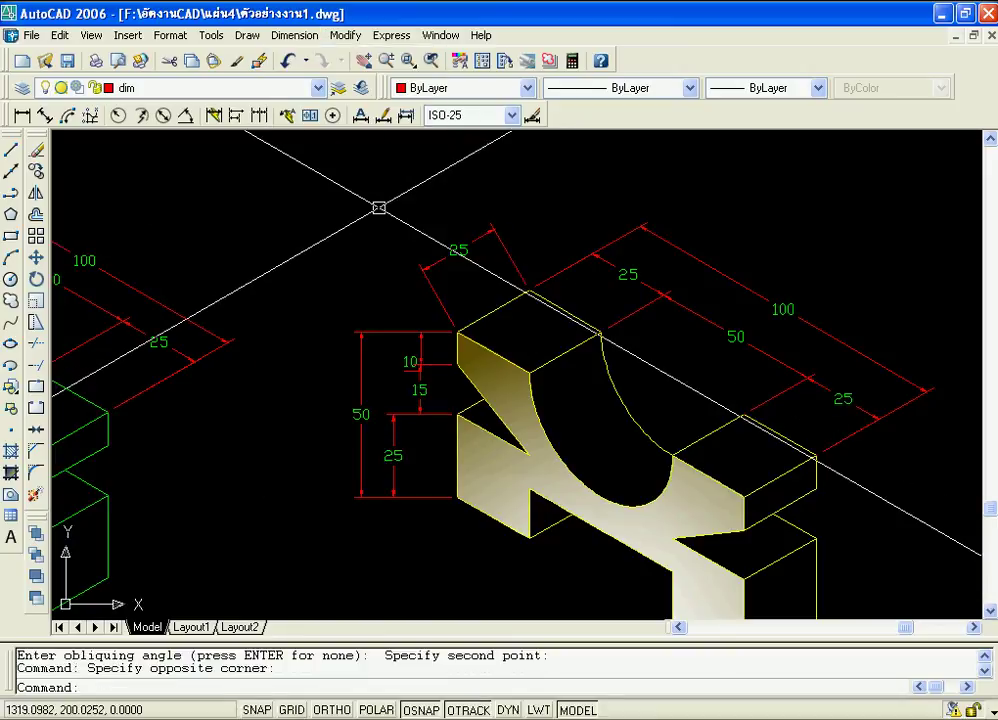
pyautogui.press('Return')
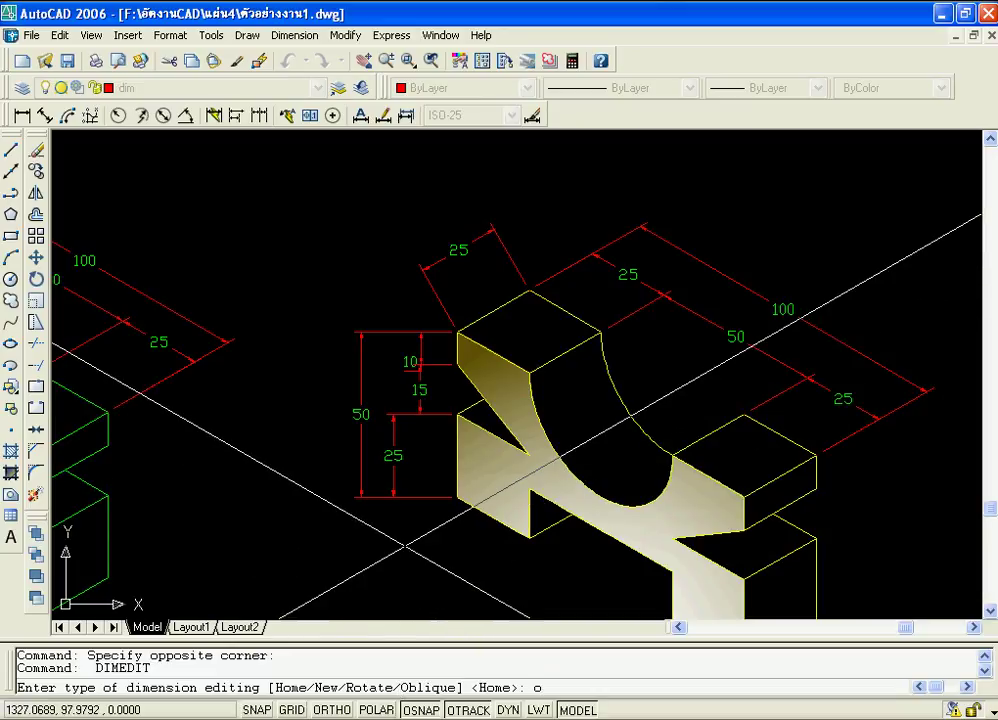
pyautogui.press('Return')
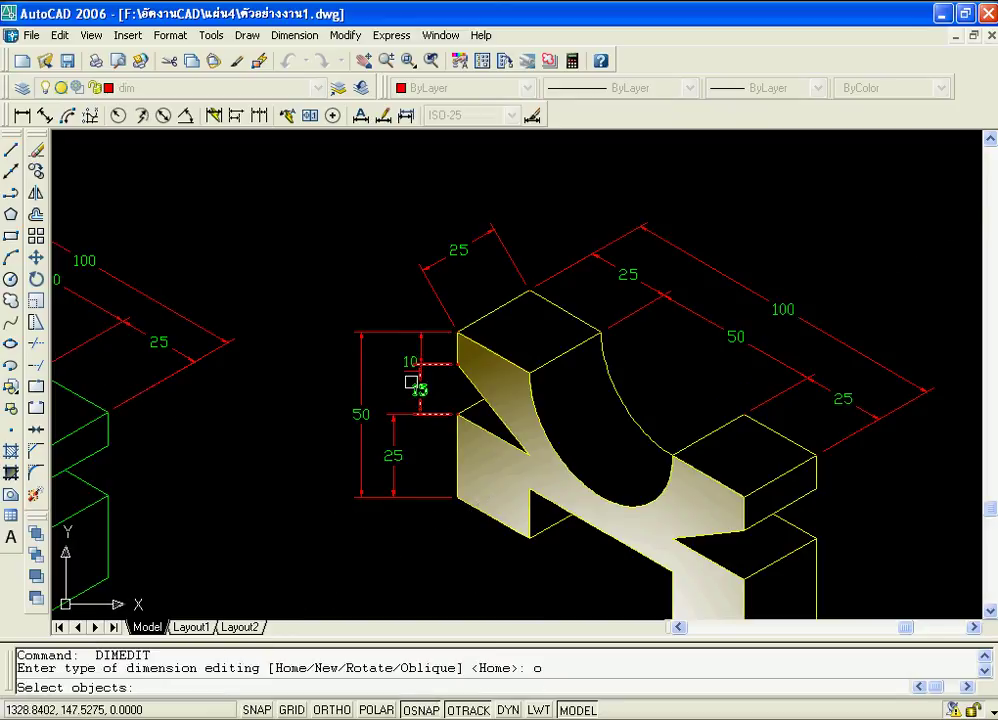
pyautogui.click(433, 290)
pyautogui.scroll(2, 465, 287)
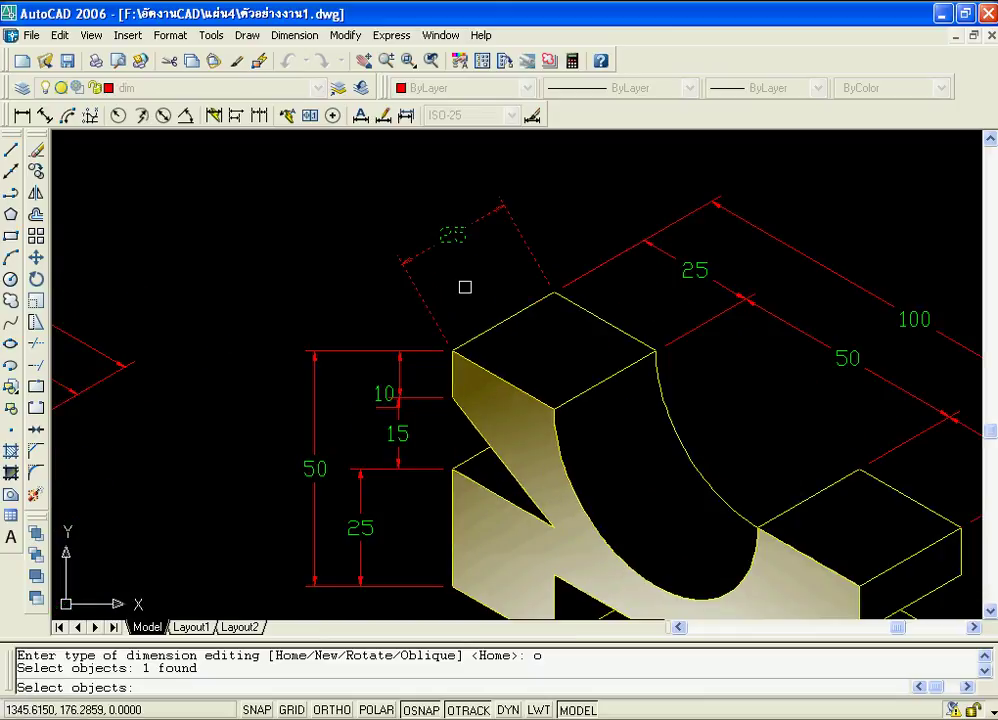
pyautogui.press('Return')
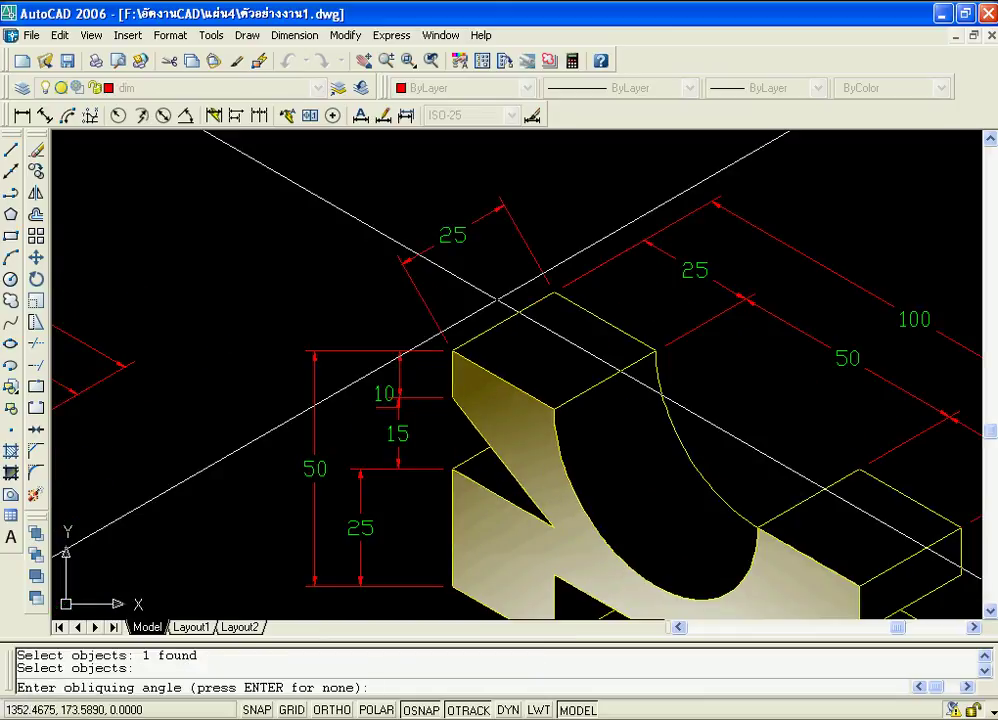
pyautogui.click(549, 284)
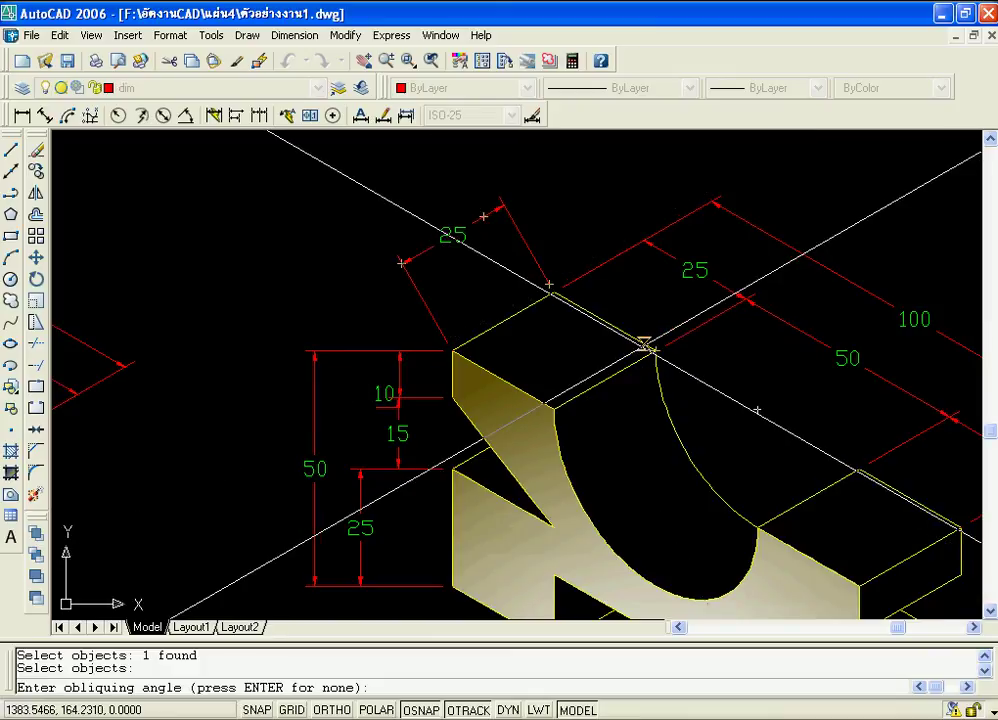
pyautogui.click(575, 302)
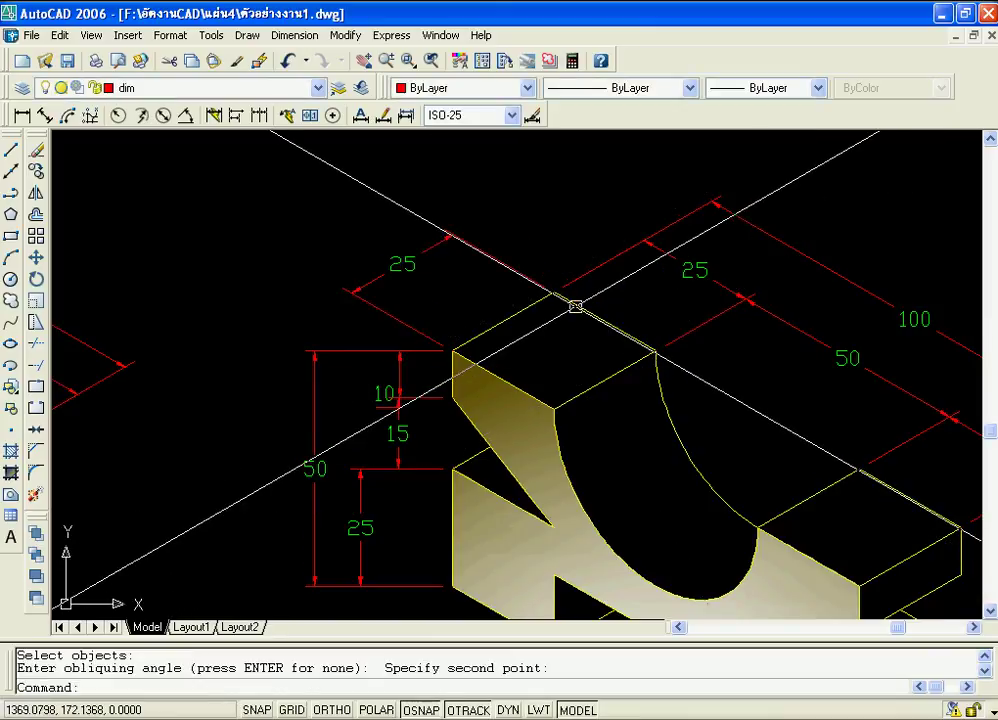
pyautogui.scroll(-2, 601, 258)
pyautogui.scroll(2, 525, 385)
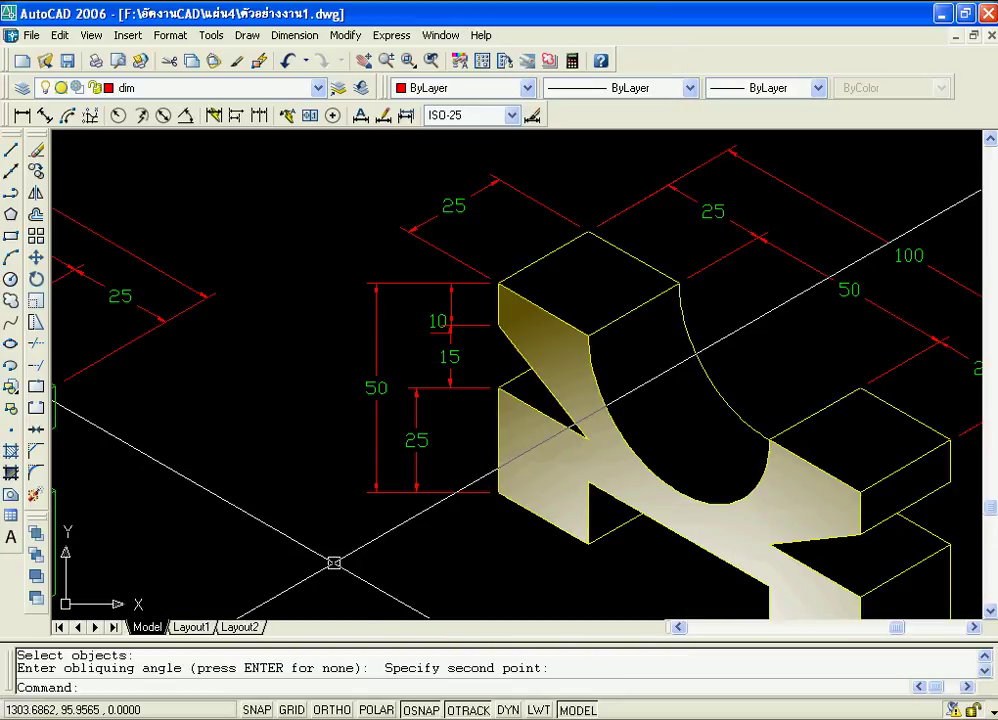
pyautogui.press('Return')
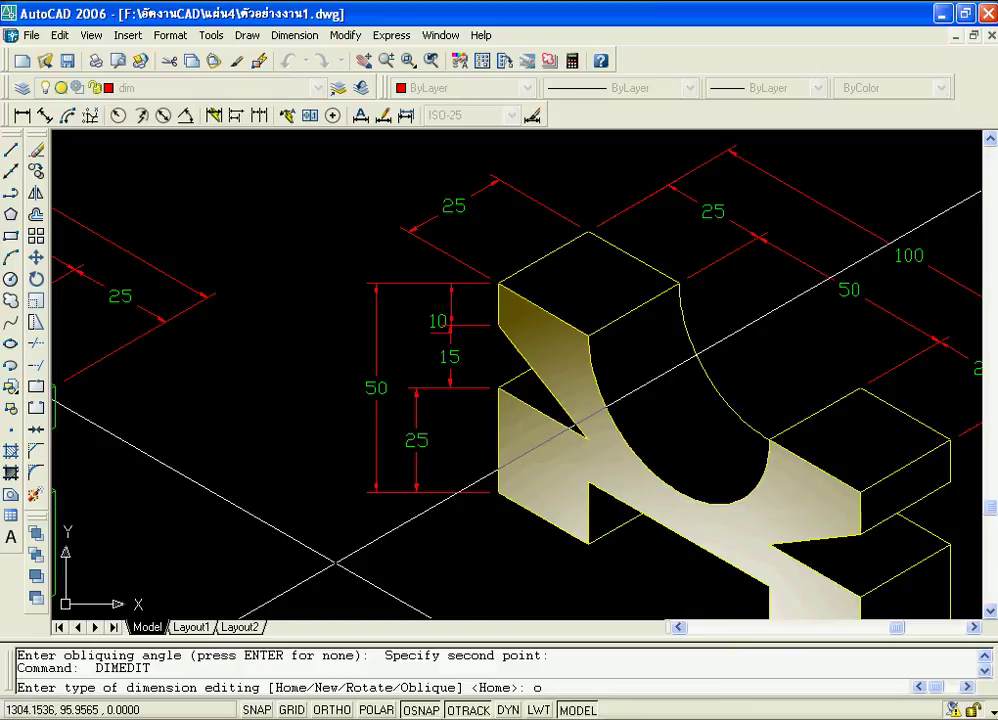
# Window-select the 50, 10, 15 and 25 height dimensions and oblique them isometrically.
pyautogui.press('Return')
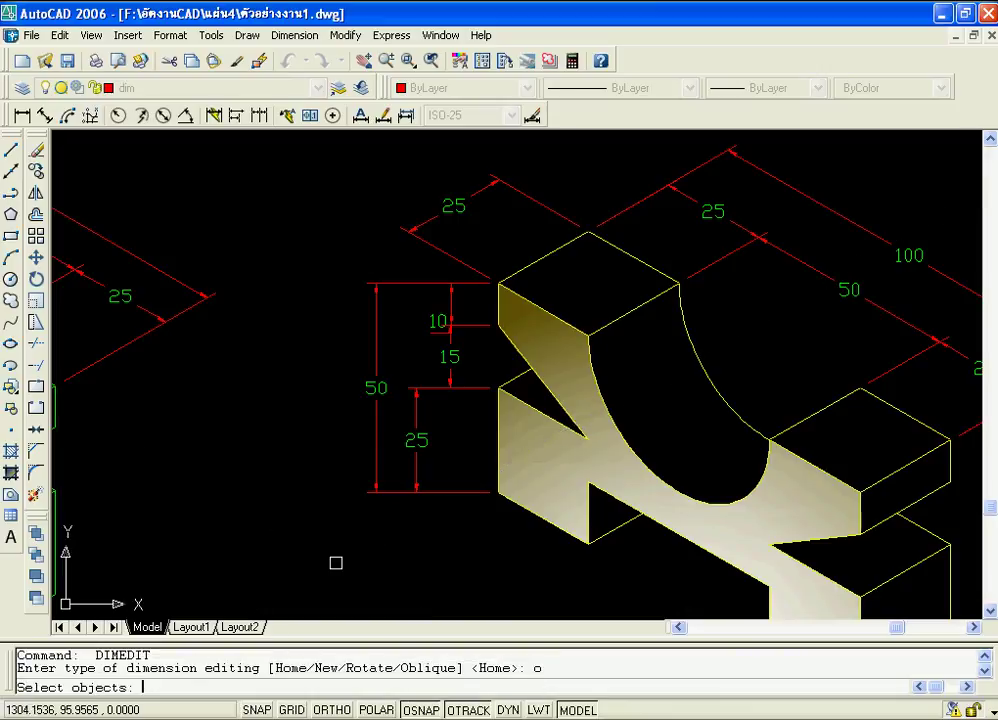
pyautogui.click(460, 490)
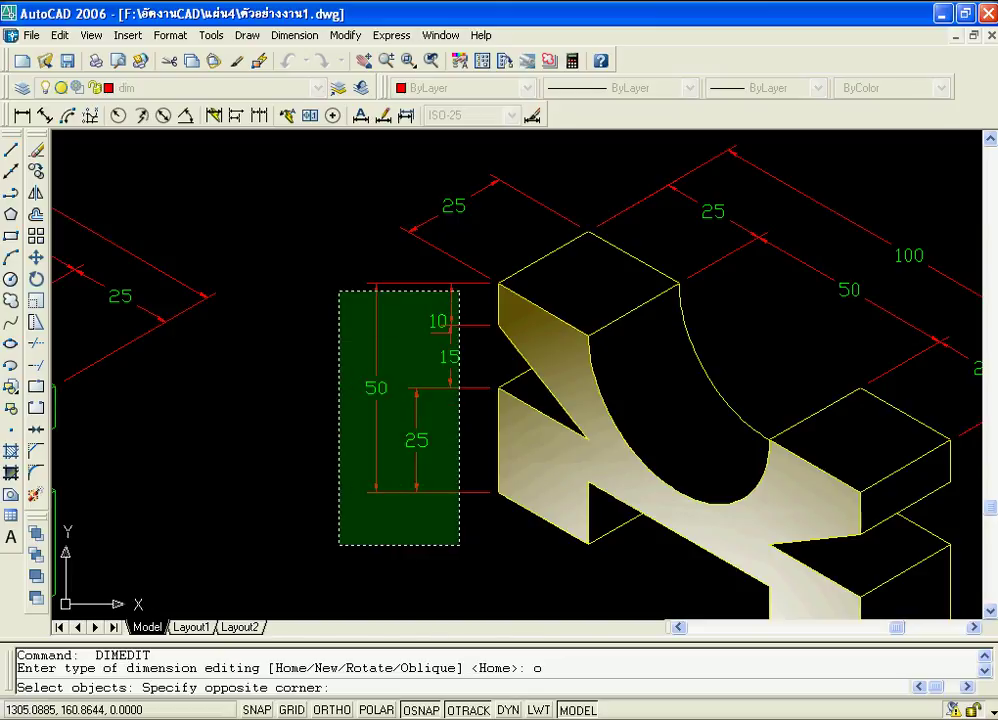
pyautogui.click(337, 276)
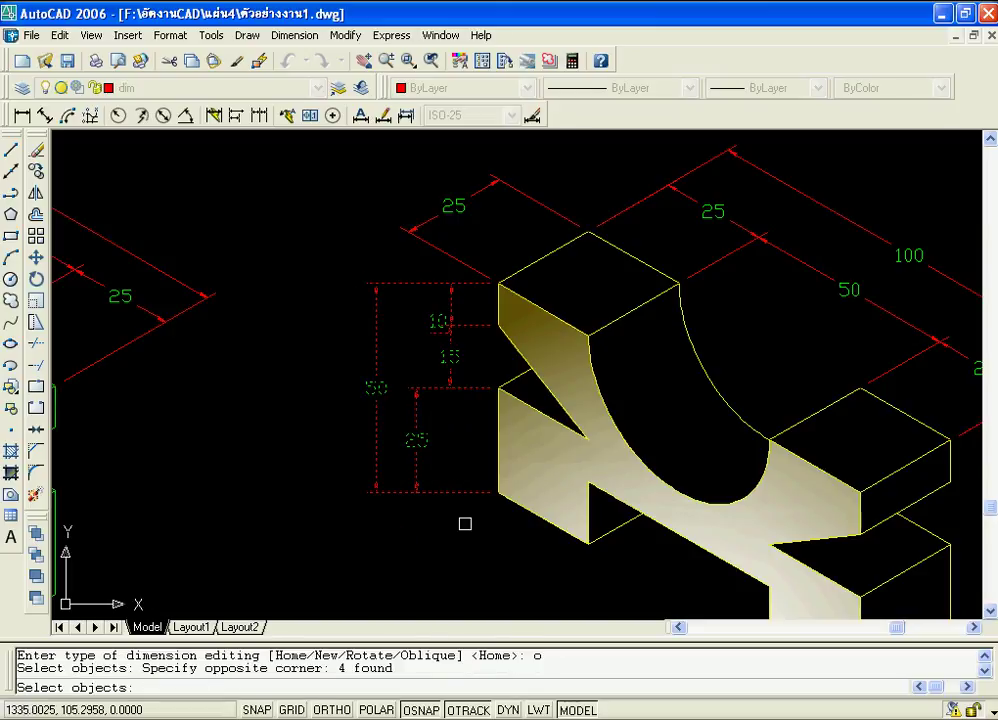
pyautogui.press('Return')
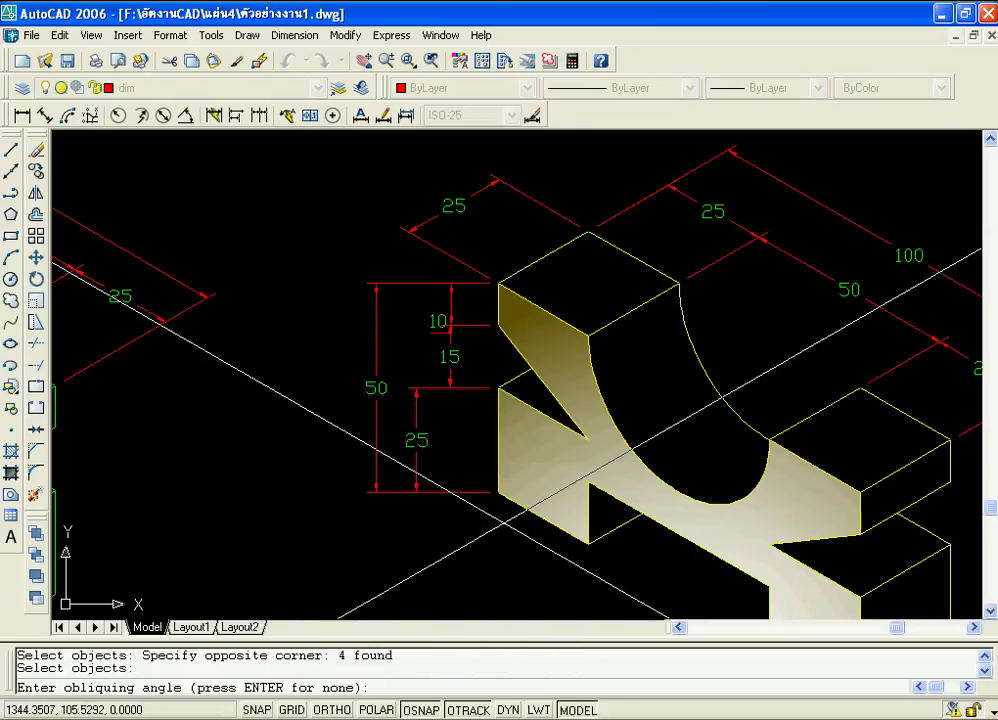
pyautogui.scroll(3, 541, 412)
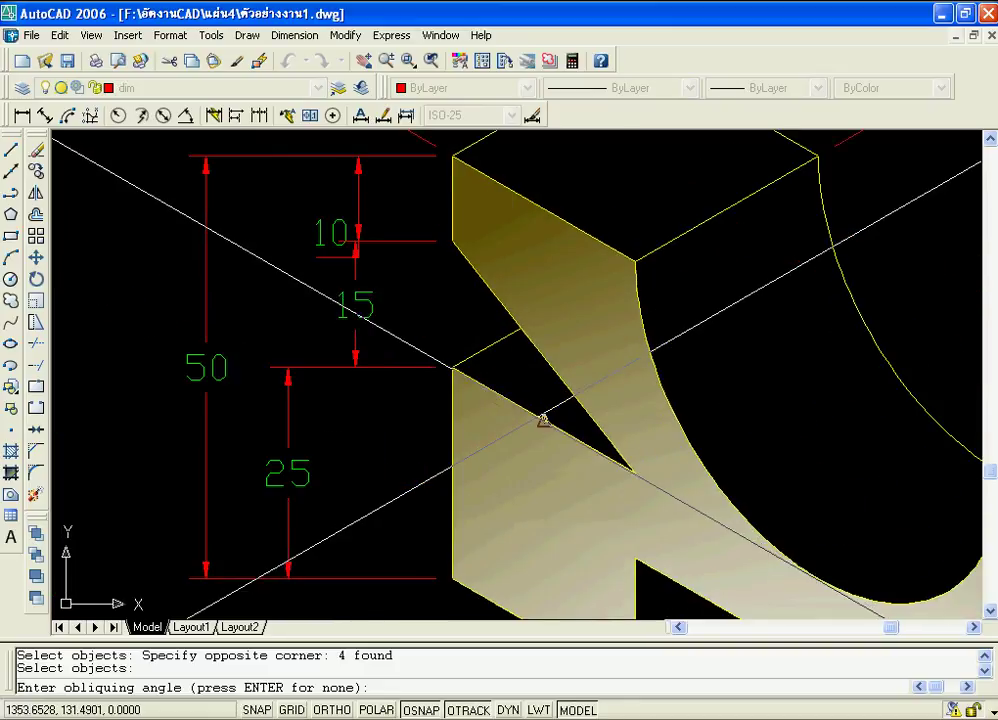
pyautogui.click(571, 437)
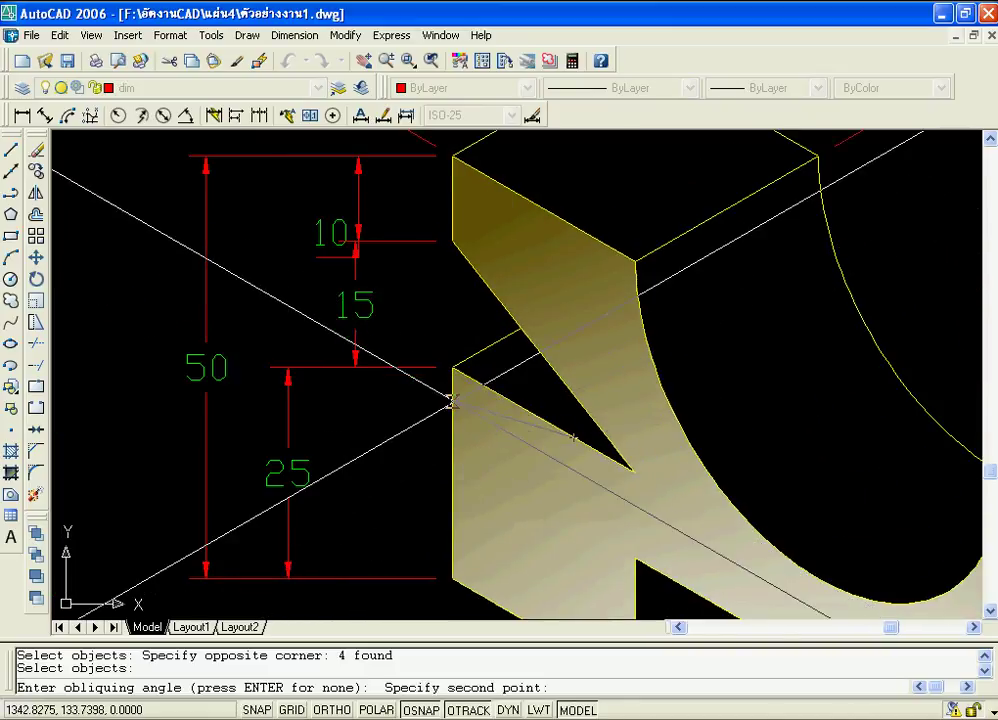
pyautogui.click(452, 367)
pyautogui.scroll(-5, 452, 370)
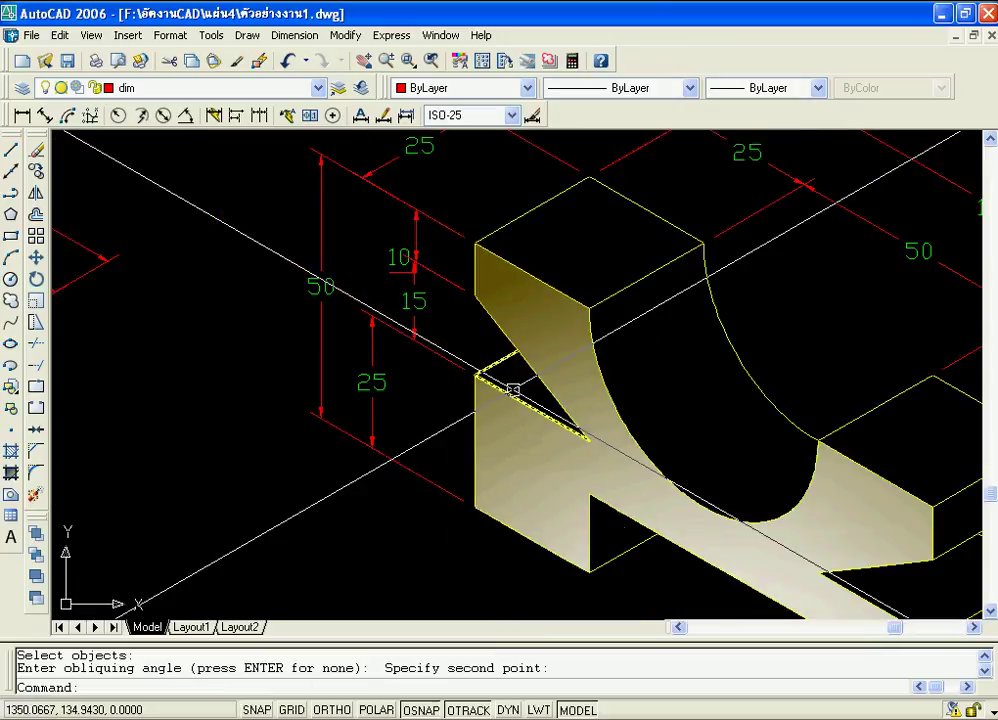
pyautogui.scroll(3, 452, 383)
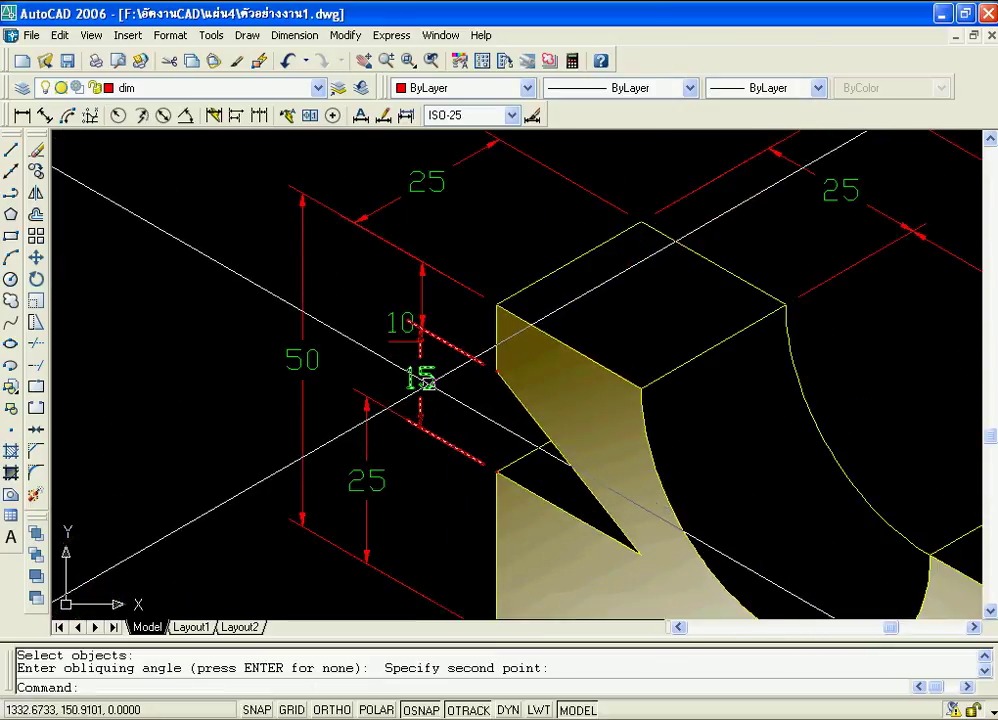
pyautogui.click(420, 362)
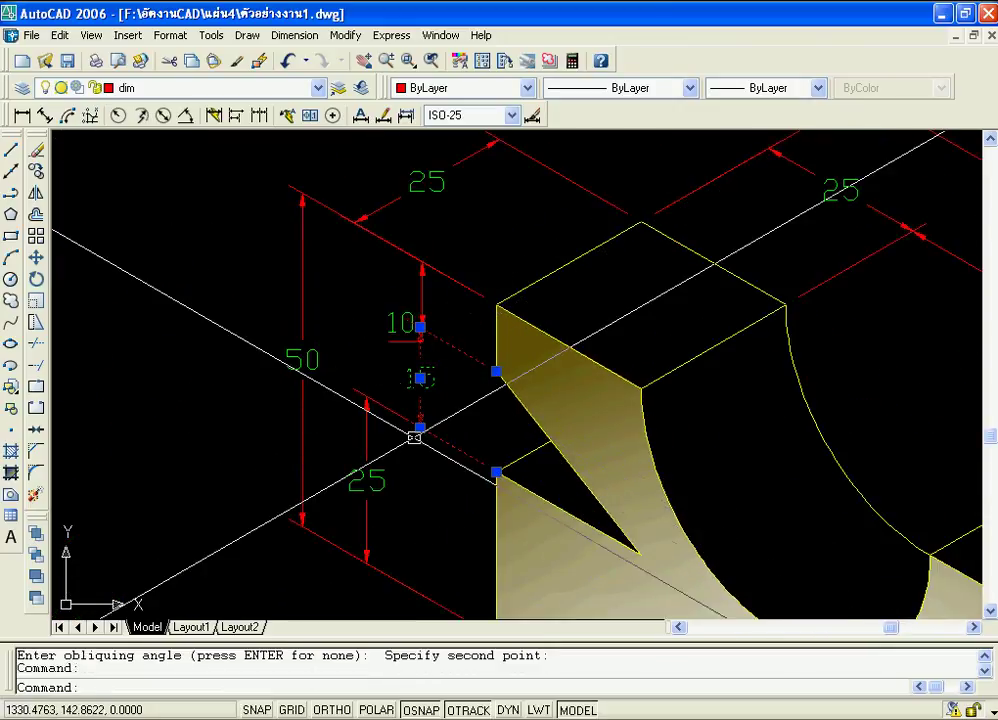
# Move the 15 text and align the 25 dimension line with the 10 and 15 heights.
pyautogui.click(420, 327)
pyautogui.click(336, 452)
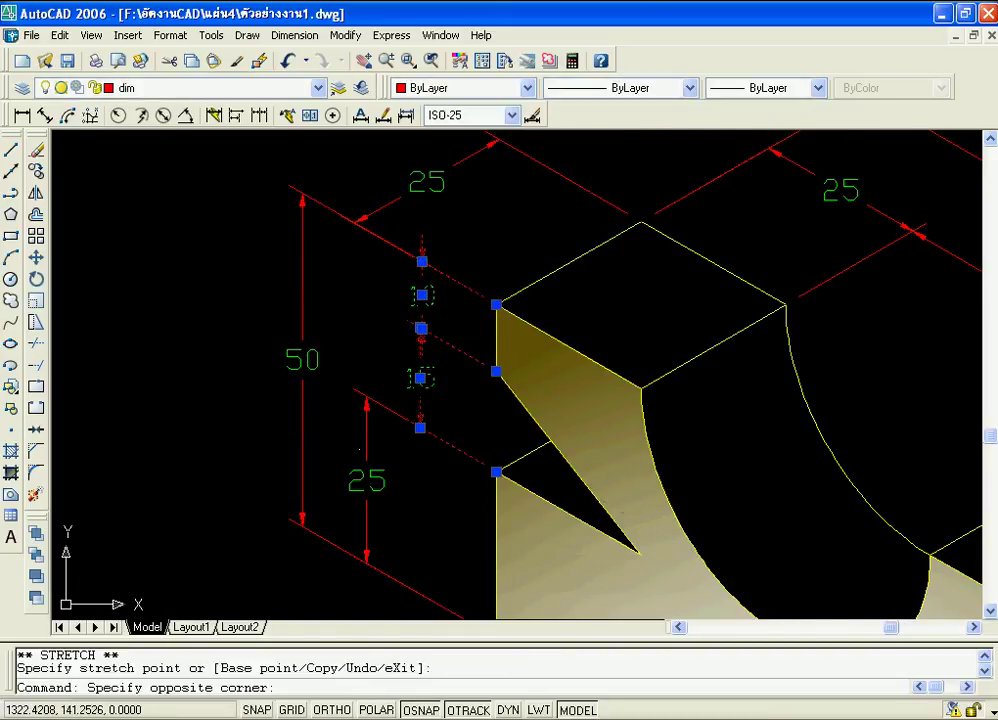
pyautogui.click(375, 400)
pyautogui.click(366, 396)
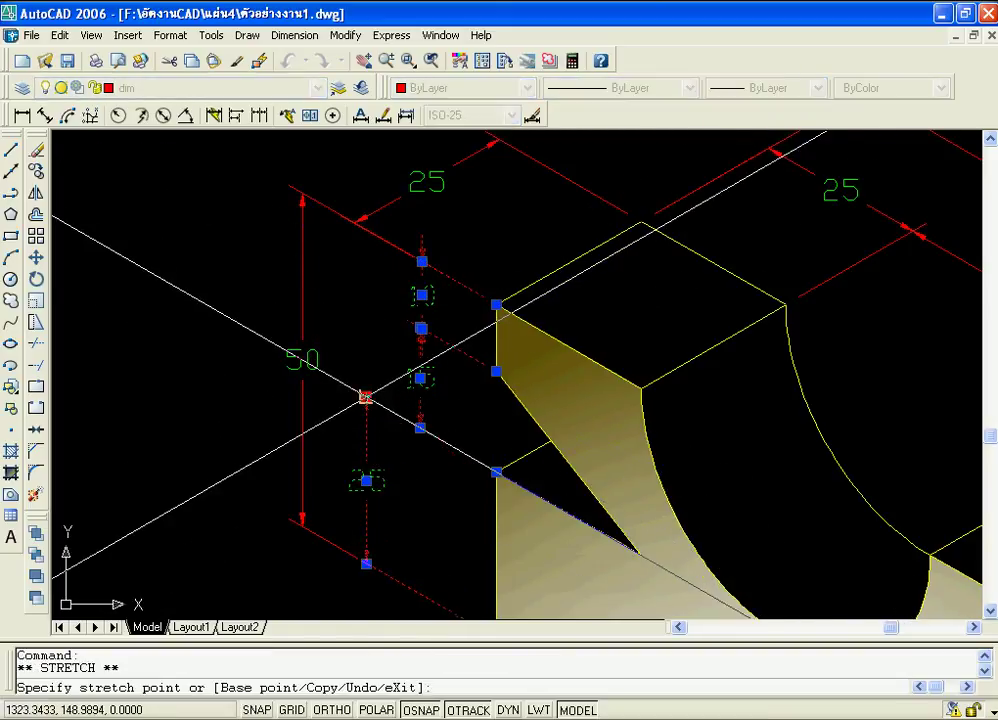
pyautogui.click(420, 427)
# Stretch the 50 dimension line so it sits outside the other height dimensions.
pyautogui.click(301, 279)
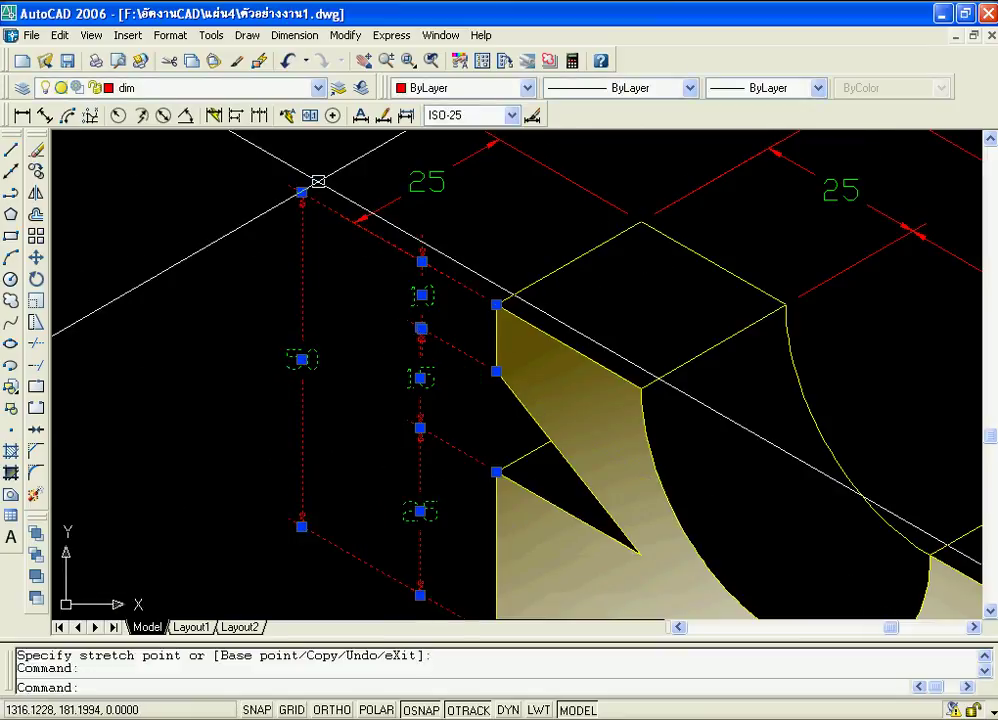
pyautogui.click(301, 192)
pyautogui.click(352, 222)
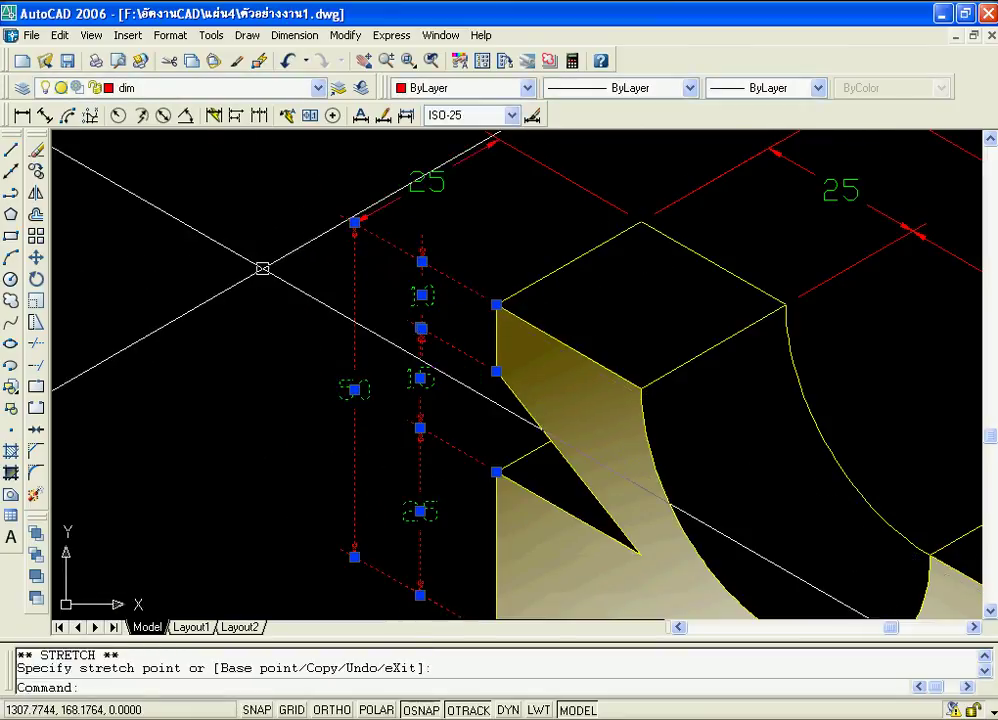
pyautogui.scroll(-3, 263, 267)
pyautogui.scroll(2, 486, 339)
# Start moving the 100 dimension, cancel it, and pan to centre the whole part.
pyautogui.click(703, 298)
pyautogui.scroll(4, 706, 299)
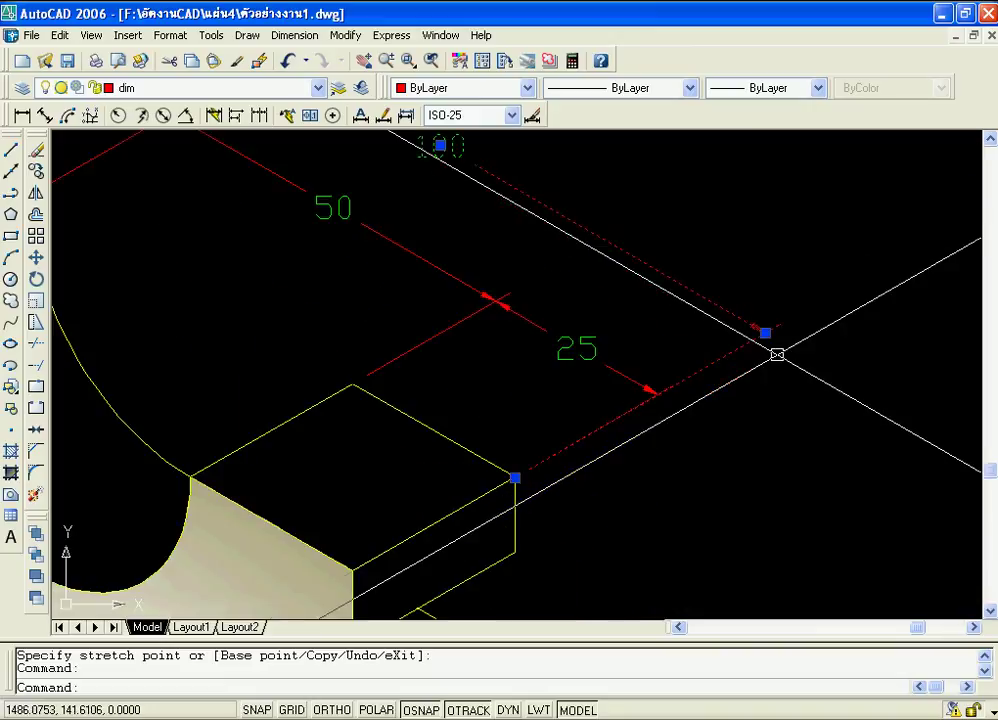
pyautogui.click(764, 332)
pyautogui.scroll(-4, 717, 360)
pyautogui.press('Escape')
pyautogui.moveTo(700, 430); pyautogui.dragTo(849, 458, button='middle')
# Zoom with the mouse wheel until the green part and yellow isometric copy both fit on screen.
pyautogui.scroll(-3, 773, 457)
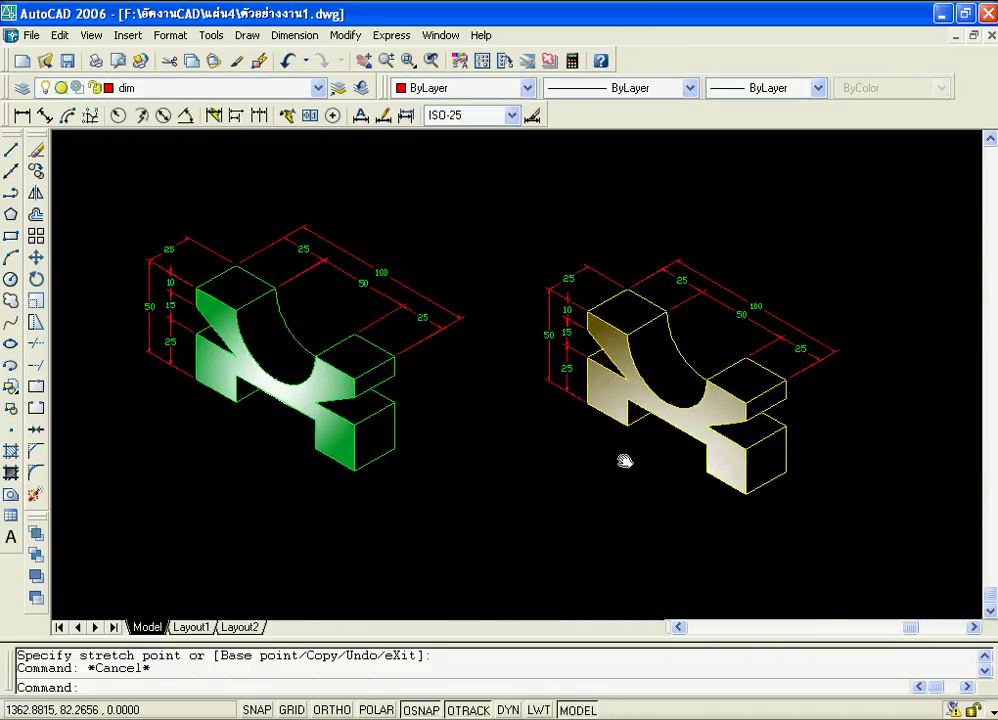
pyautogui.scroll(1, 639, 466)
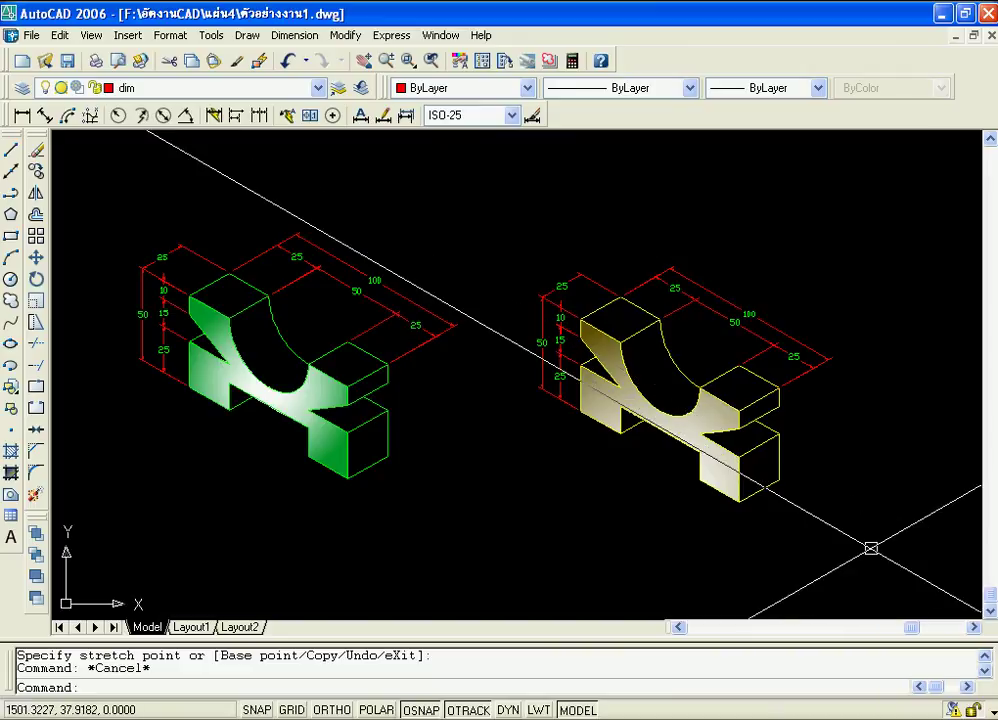